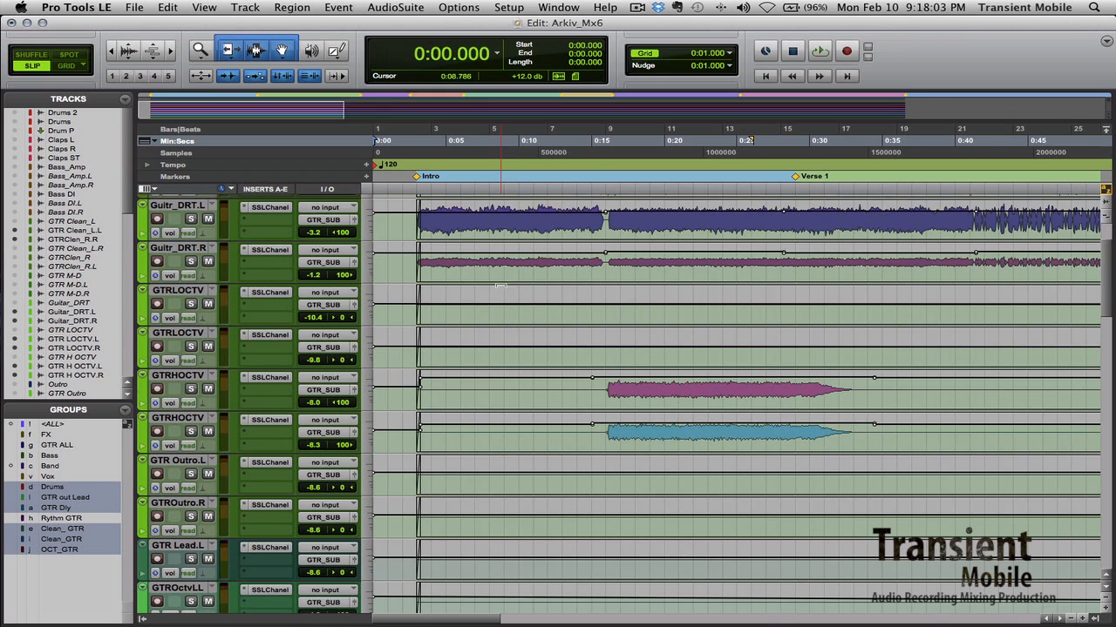
# - Place the playback position at the start of the Intro, at 0:03.000, on the GTRDlyLd tracks
pyautogui.scroll(-8, 497, 280)
pyautogui.hscroll(15, 497, 281)
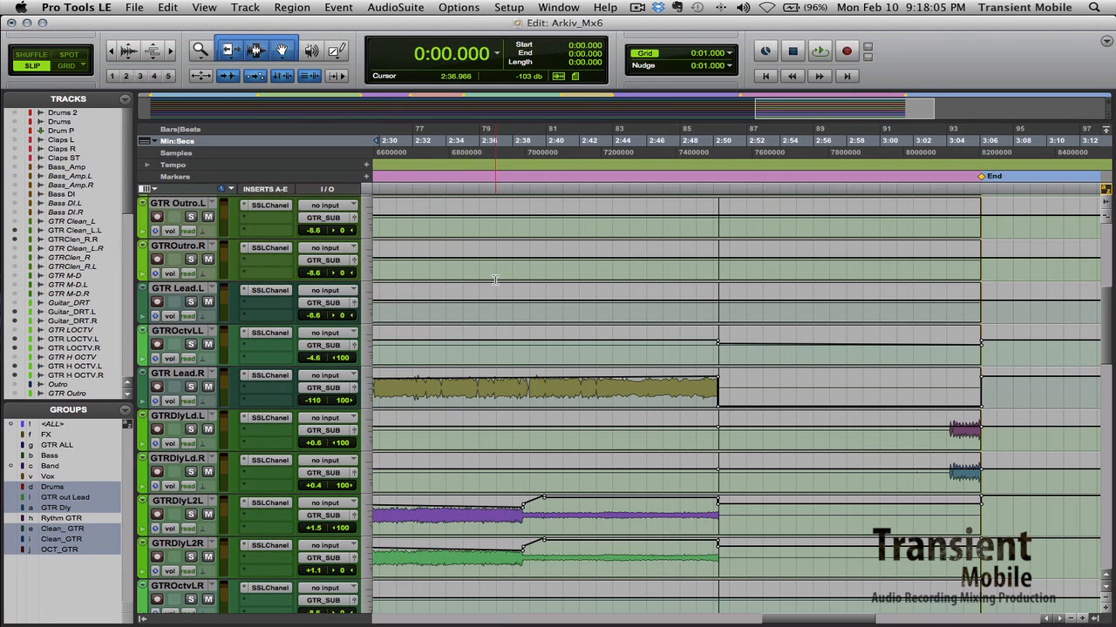
pyautogui.hscroll(-10, 646, 337)
pyautogui.hscroll(-15, 646, 337)
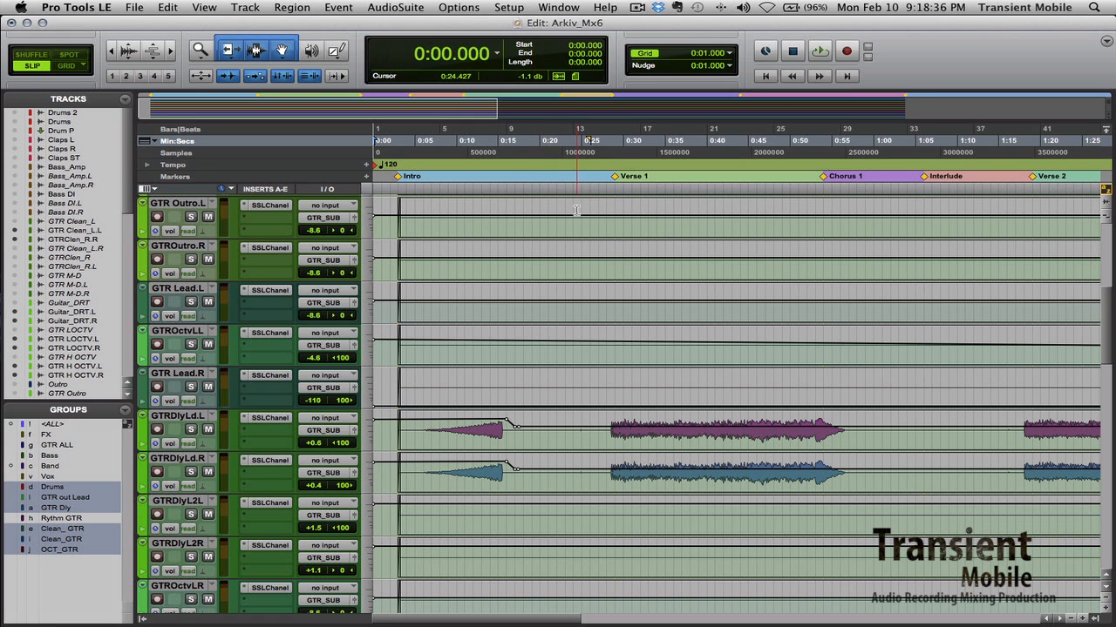
pyautogui.press('t')
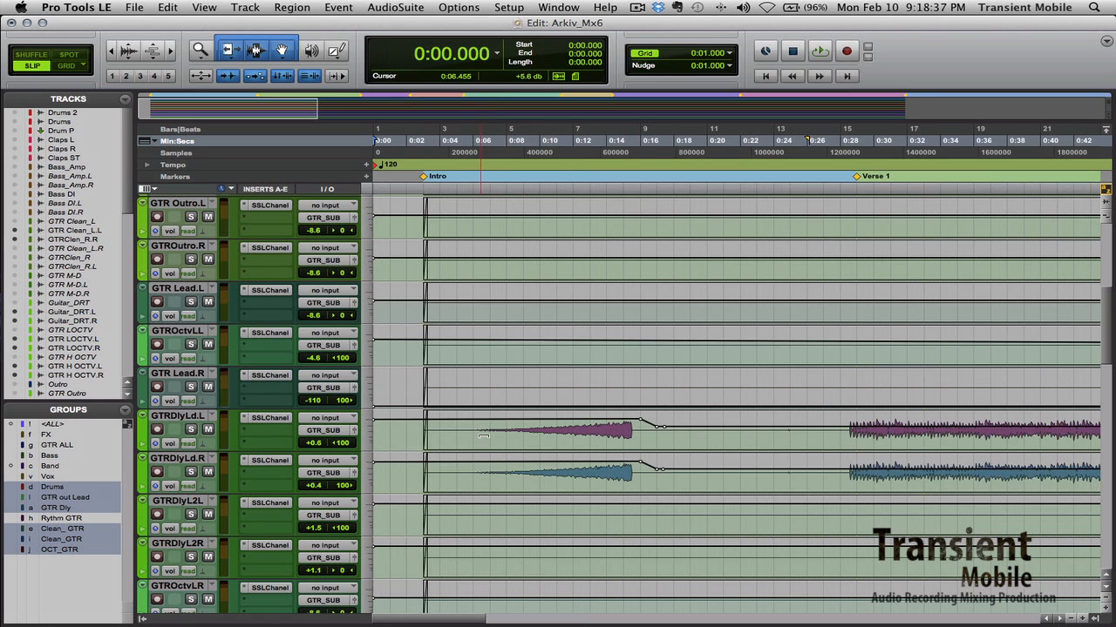
pyautogui.click(390, 433)
pyautogui.press('Tab')
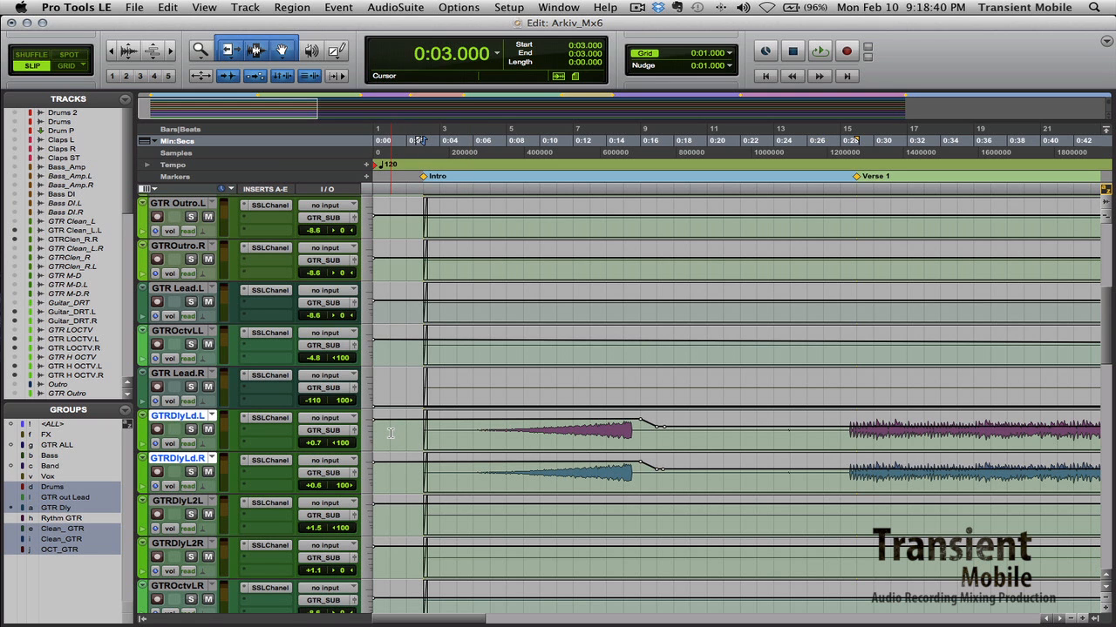
# - Solo the two clean guitar tracks, GTRCln_L.L and GTRCln_R.R, together
pyautogui.scroll(4, 452, 351)
pyautogui.scroll(4, 452, 351)
pyautogui.click(192, 202)
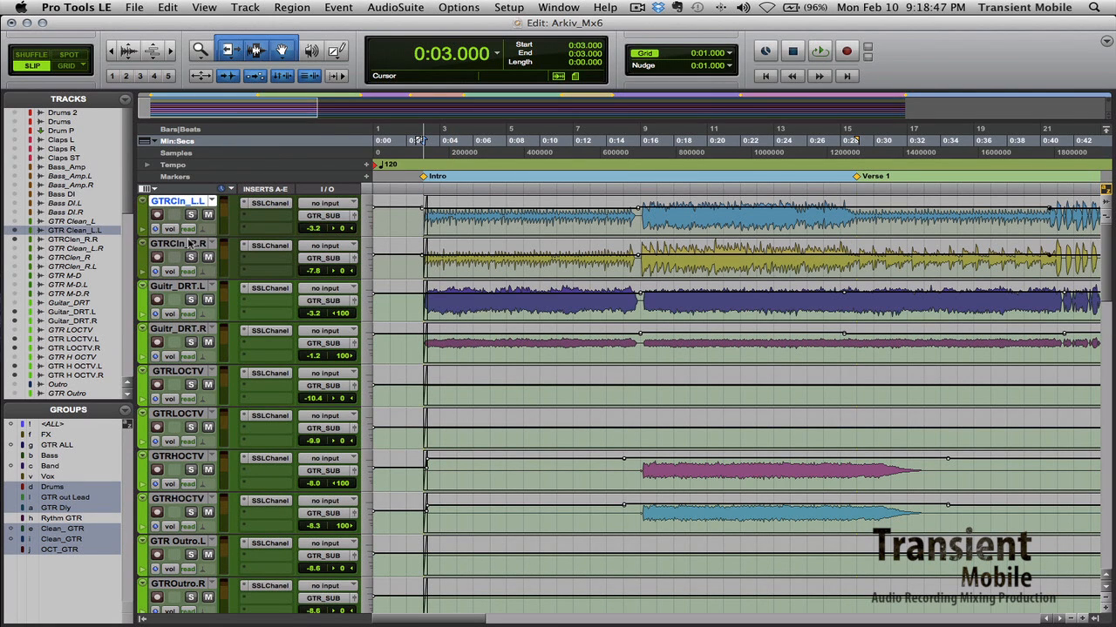
pyautogui.click(191, 244)
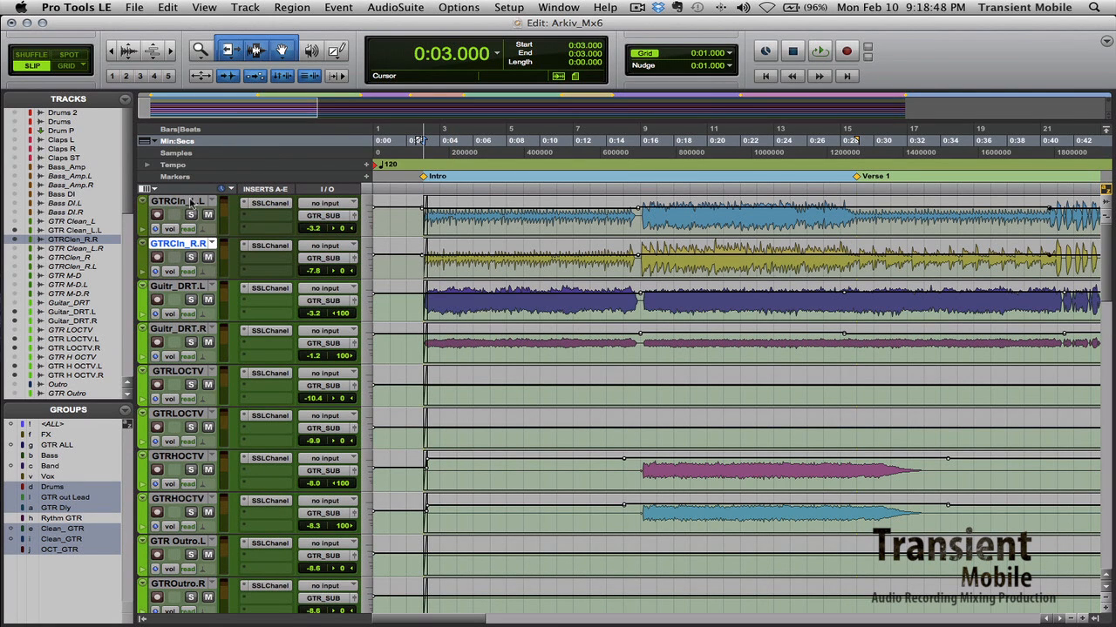
pyautogui.keyDown('shift'); pyautogui.click(193, 203); pyautogui.keyUp('shift')
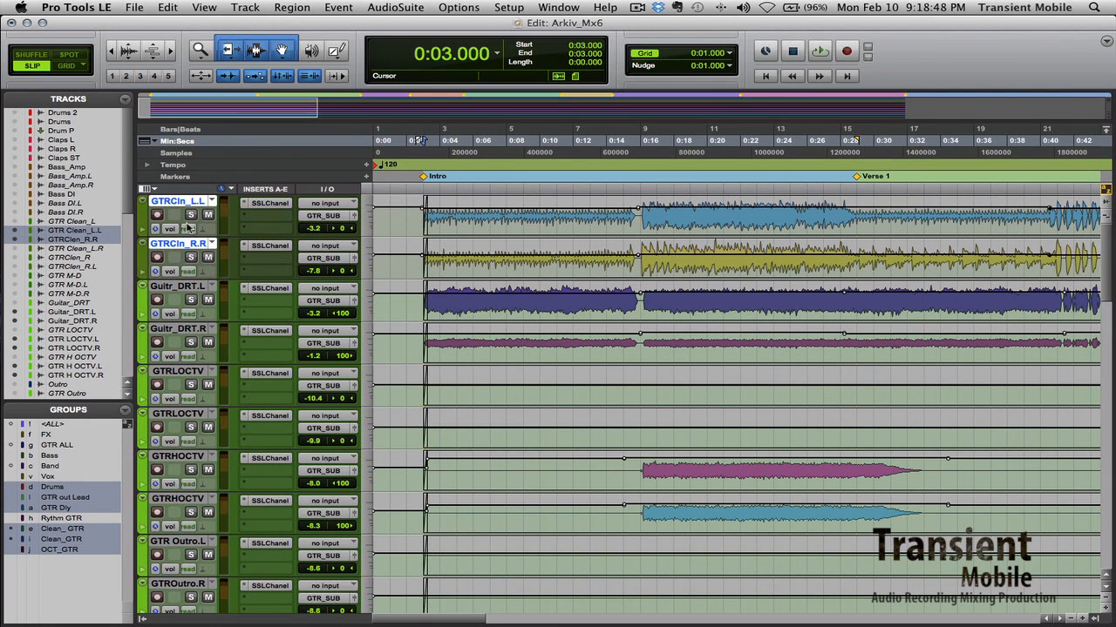
pyautogui.click(191, 215)
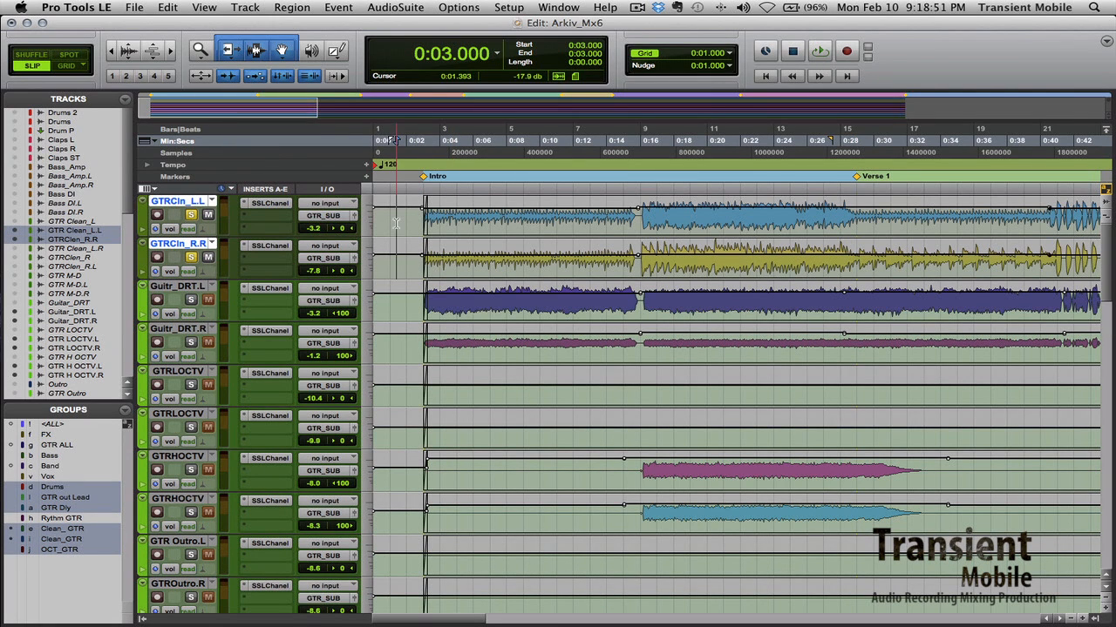
# - Review the guitar routing in the Mix window, from GTRTrem.R and GTRTrAUX to the GTR_SUB bus and its SSLChannel insert
pyautogui.click(396, 224)
pyautogui.press('super+equal')
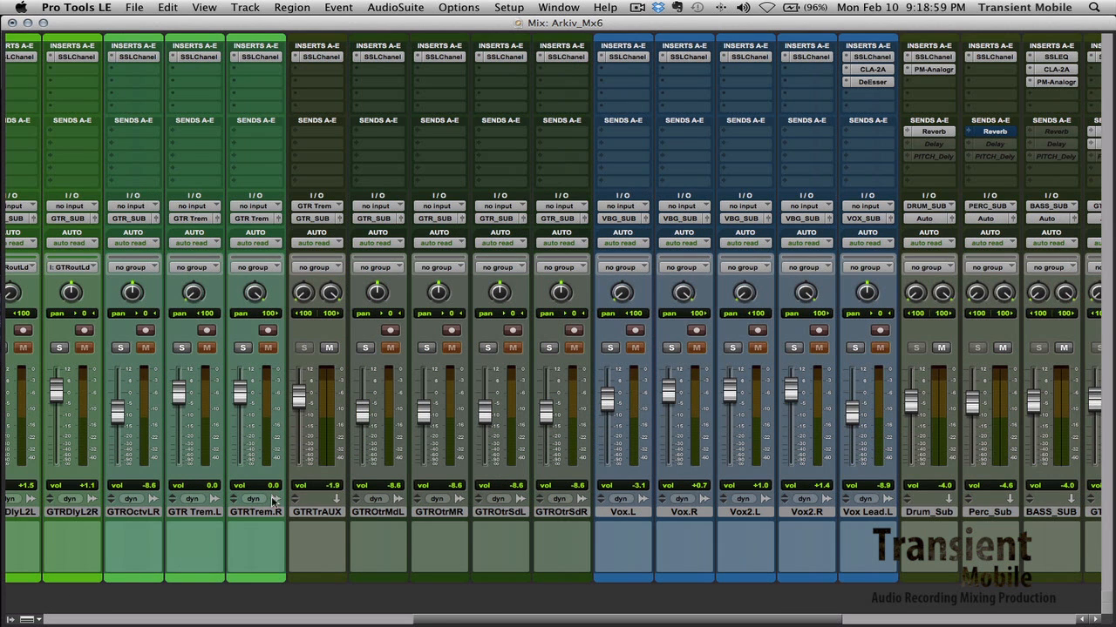
pyautogui.click(256, 513)
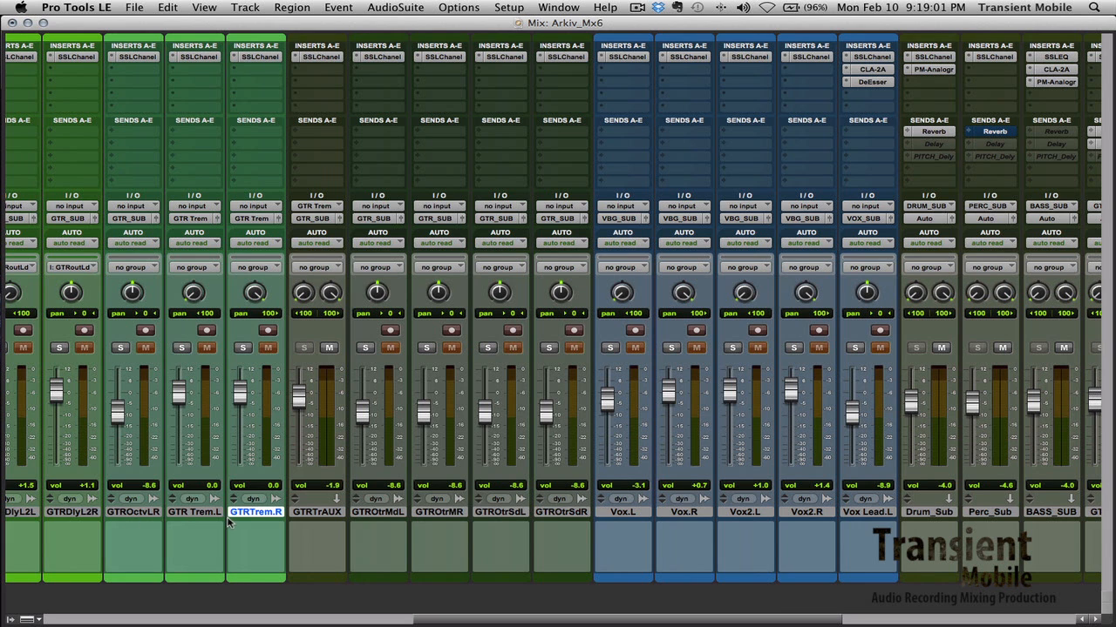
pyautogui.click(307, 515)
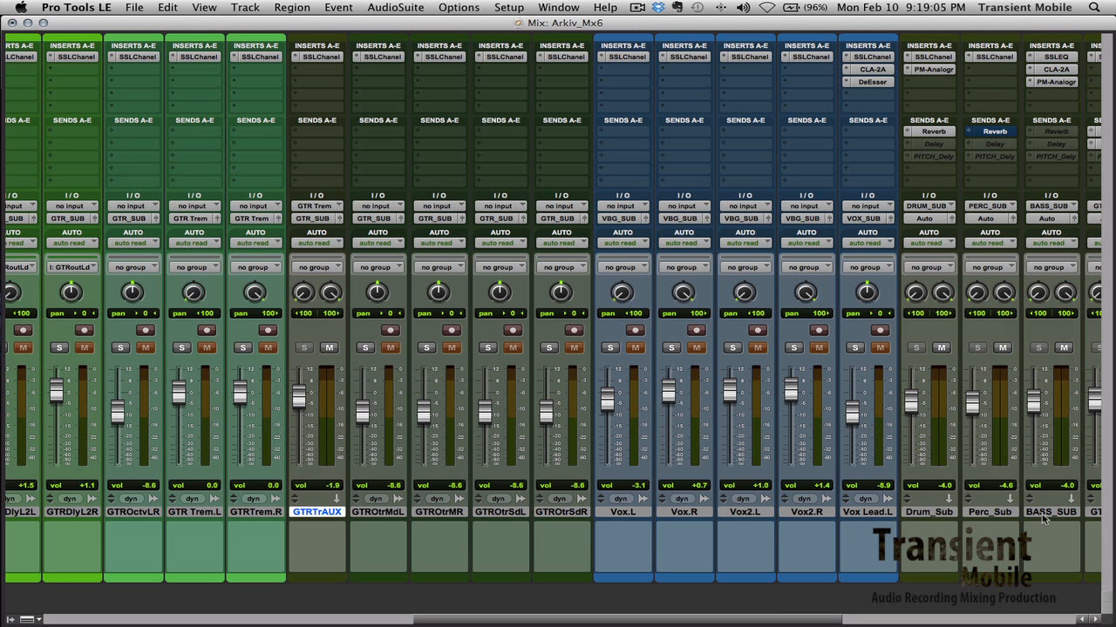
pyautogui.click(1094, 514)
pyautogui.hscroll(5, 1051, 519)
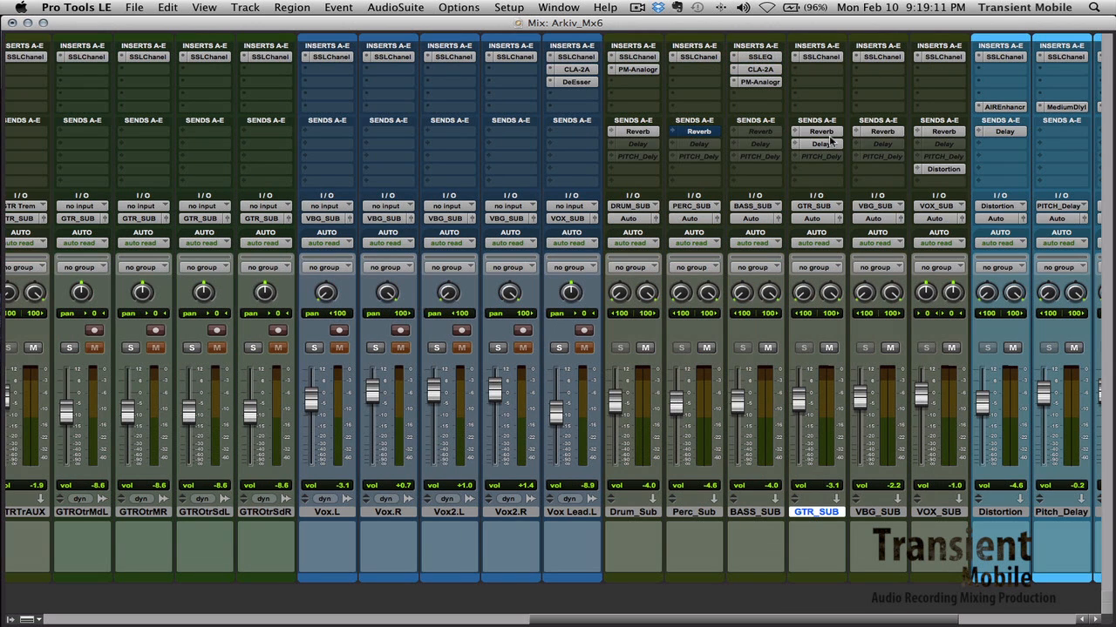
pyautogui.click(820, 56)
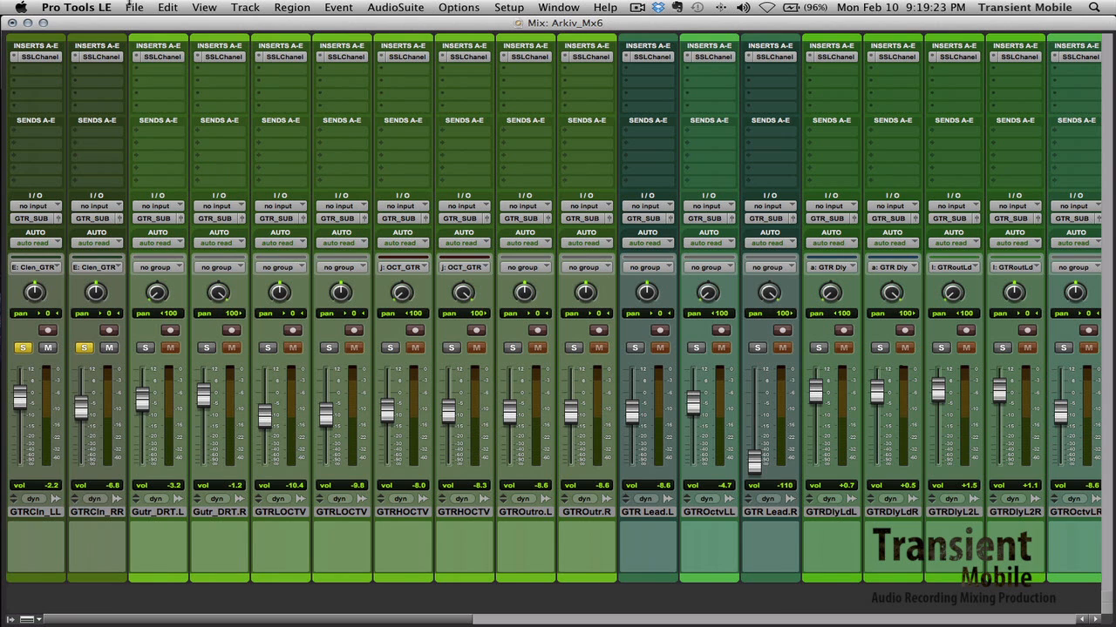
# - Bypass the SSLChannel inserts on both clean guitars and GTR_SUB, and mute the Reverb and Delay sends on GTR_SUB
pyautogui.moveTo(27, 58); pyautogui.dragTo(59, 61)
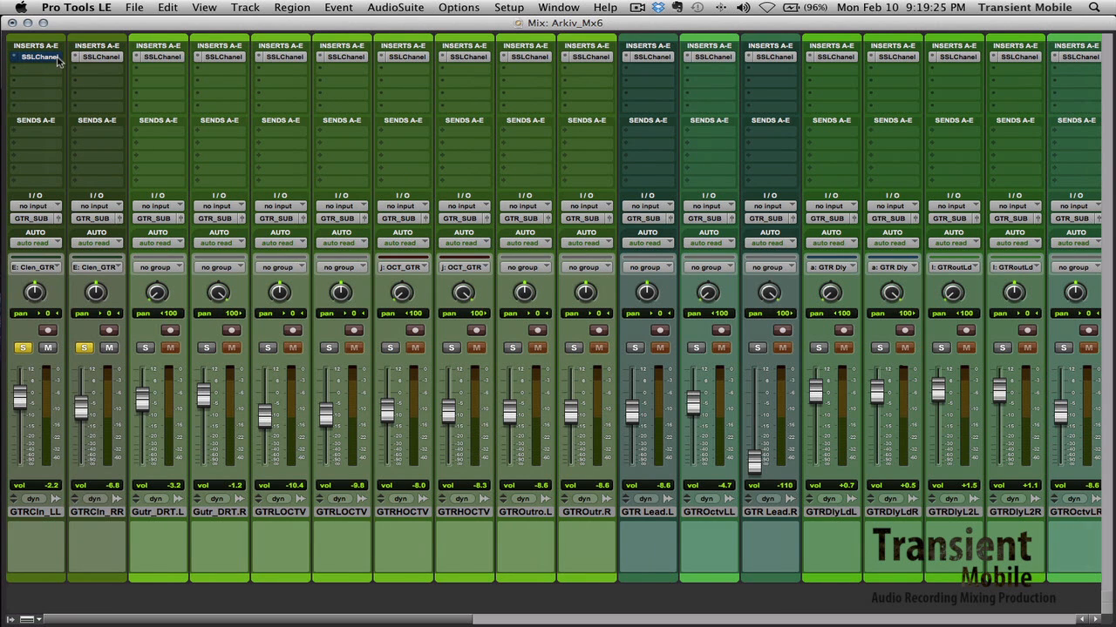
pyautogui.keyDown('super'); pyautogui.click(85, 56); pyautogui.keyUp('super')
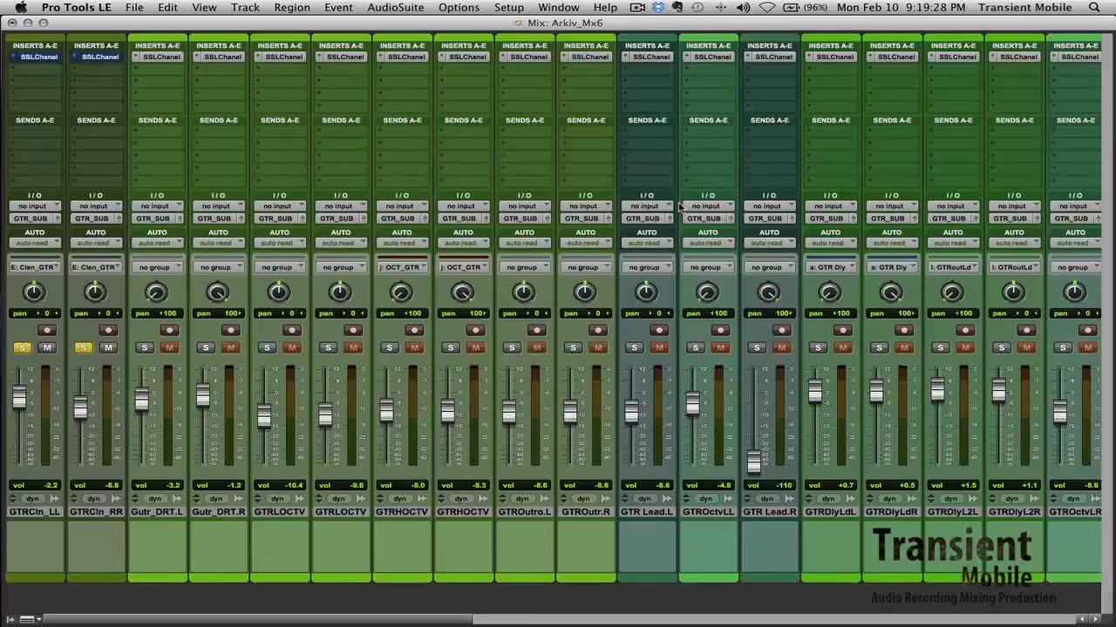
pyautogui.hscroll(10, 933, 69)
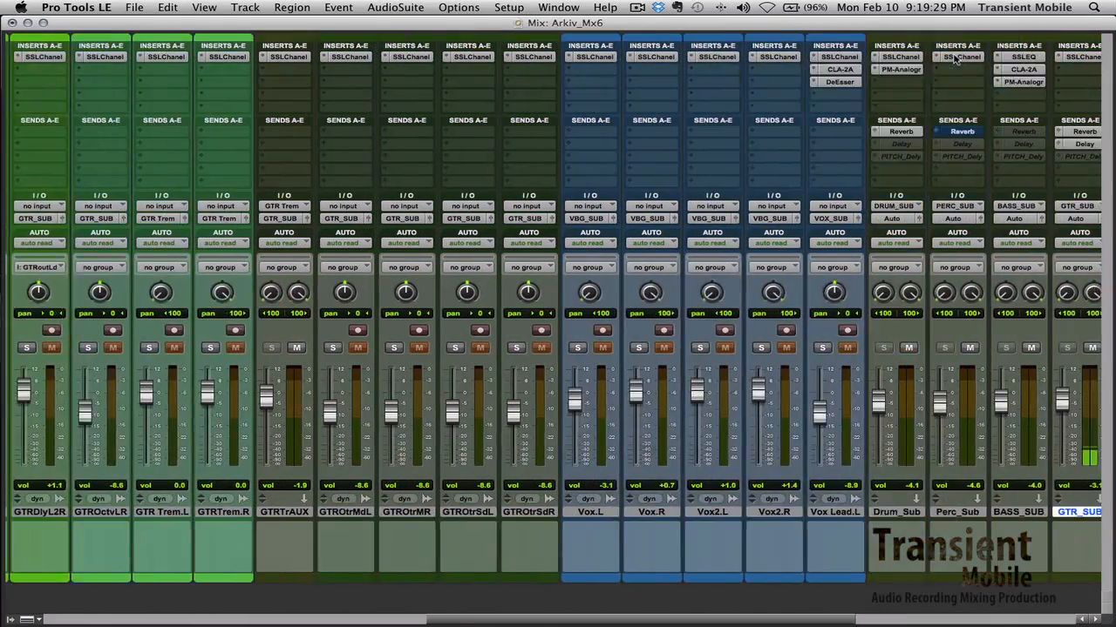
pyautogui.hscroll(10, 955, 58)
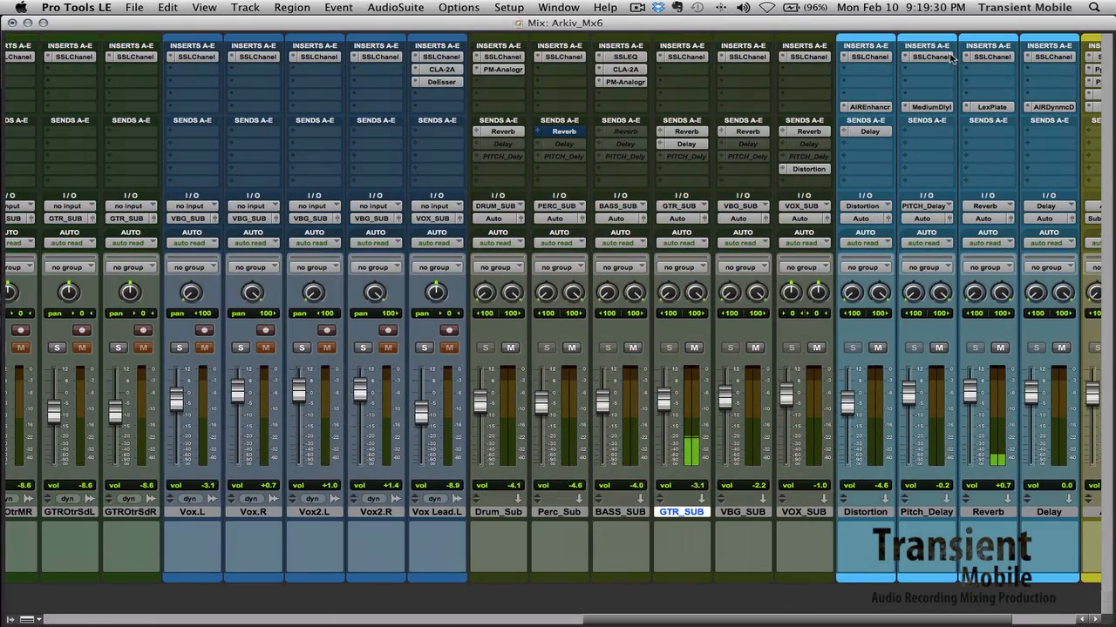
pyautogui.keyDown('super'); pyautogui.click(684, 58); pyautogui.keyUp('super')
pyautogui.keyDown('super'); pyautogui.click(686, 132); pyautogui.keyUp('super')
pyautogui.keyDown('super'); pyautogui.click(686, 144); pyautogui.keyUp('super')
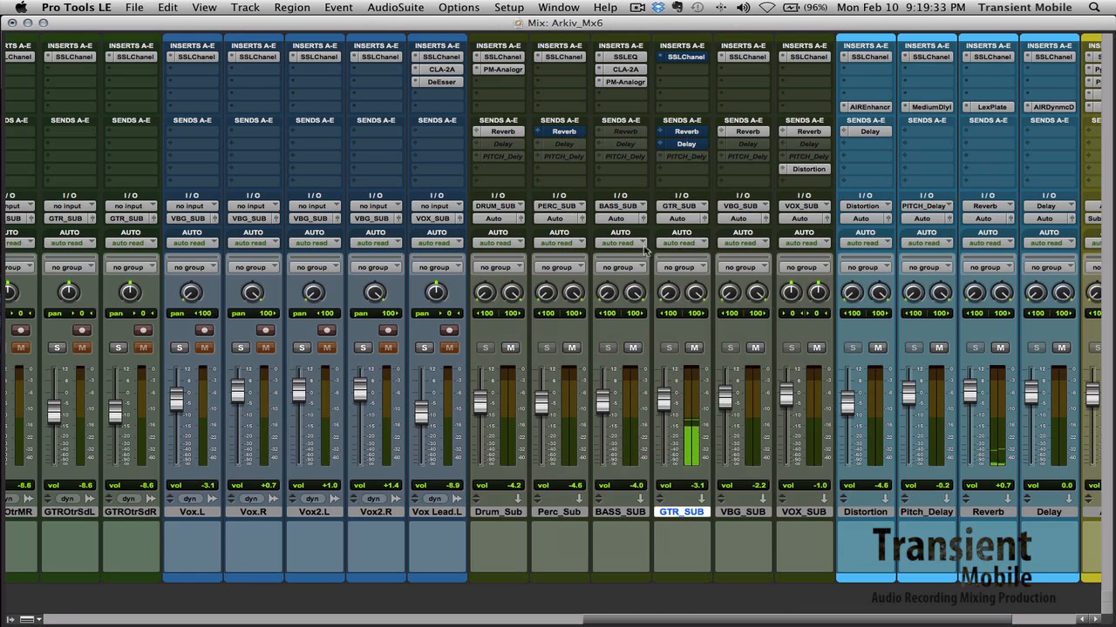
# - Leave only the left clean guitar soloed and open its SSLChannel plug-in
pyautogui.hscroll(-10, 546, 269)
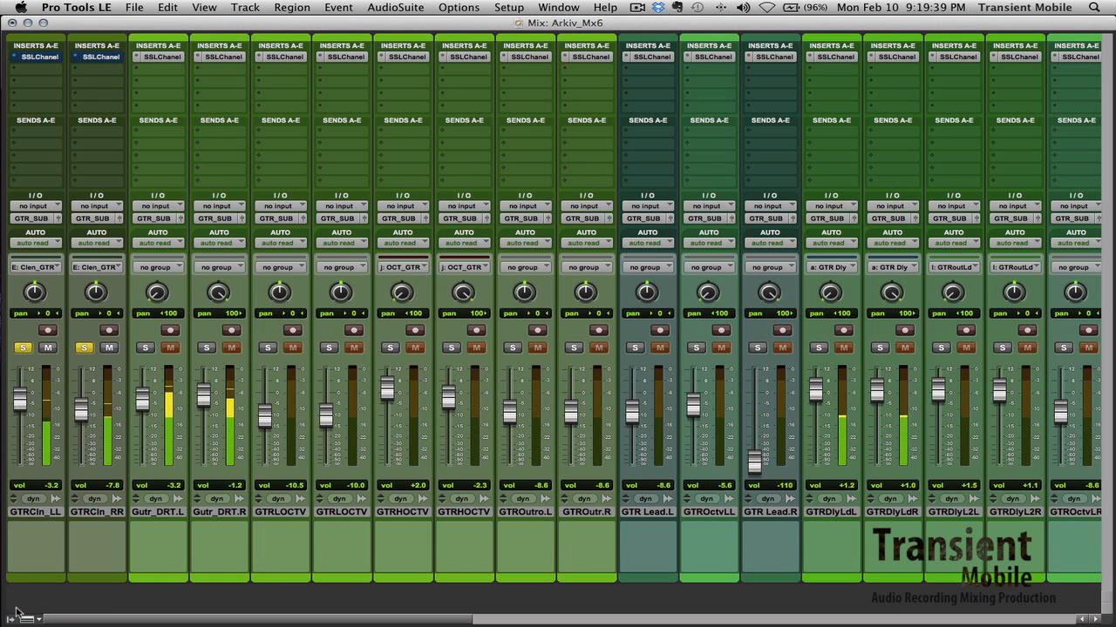
pyautogui.click(84, 348)
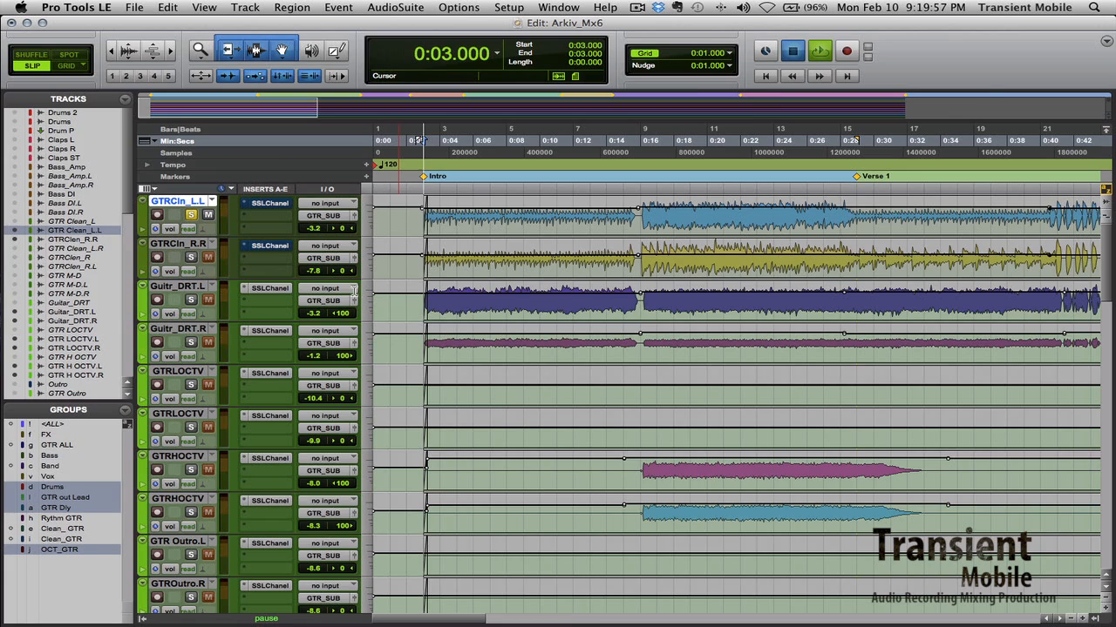
pyautogui.press('super+equal')
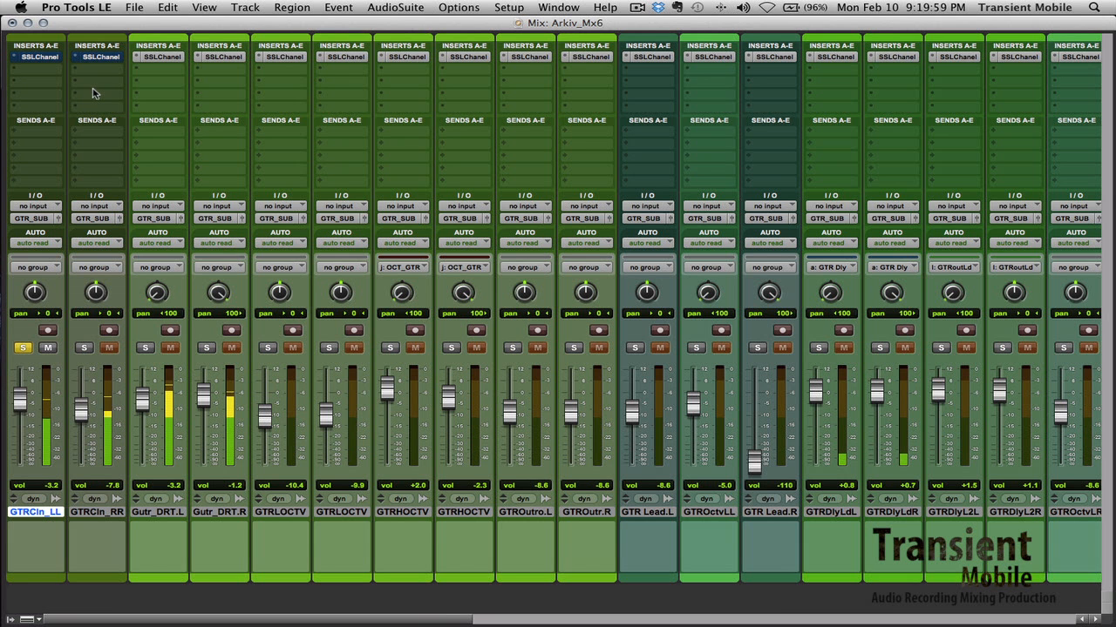
pyautogui.click(57, 60)
pyautogui.moveTo(335, 34); pyautogui.dragTo(409, 29)
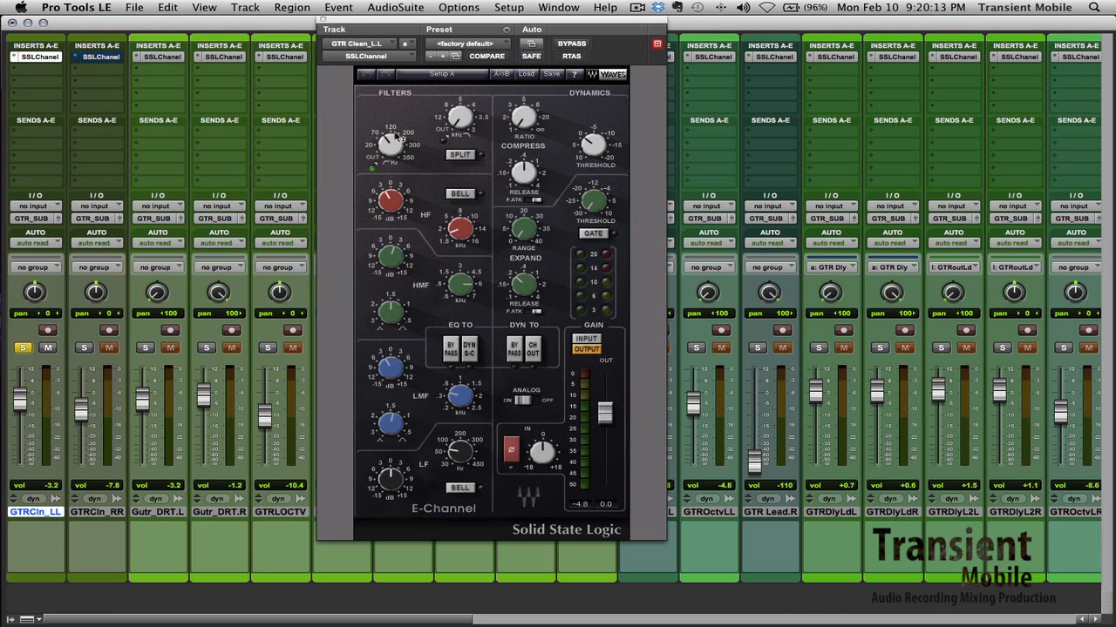
# - Examine the left clean guitar's EQ and compression settings, and play it with the SSLChannel bypassed and active
pyautogui.moveTo(387, 258)
pyautogui.moveTo(477, 292)
pyautogui.moveTo(529, 125)
pyautogui.click(575, 44)
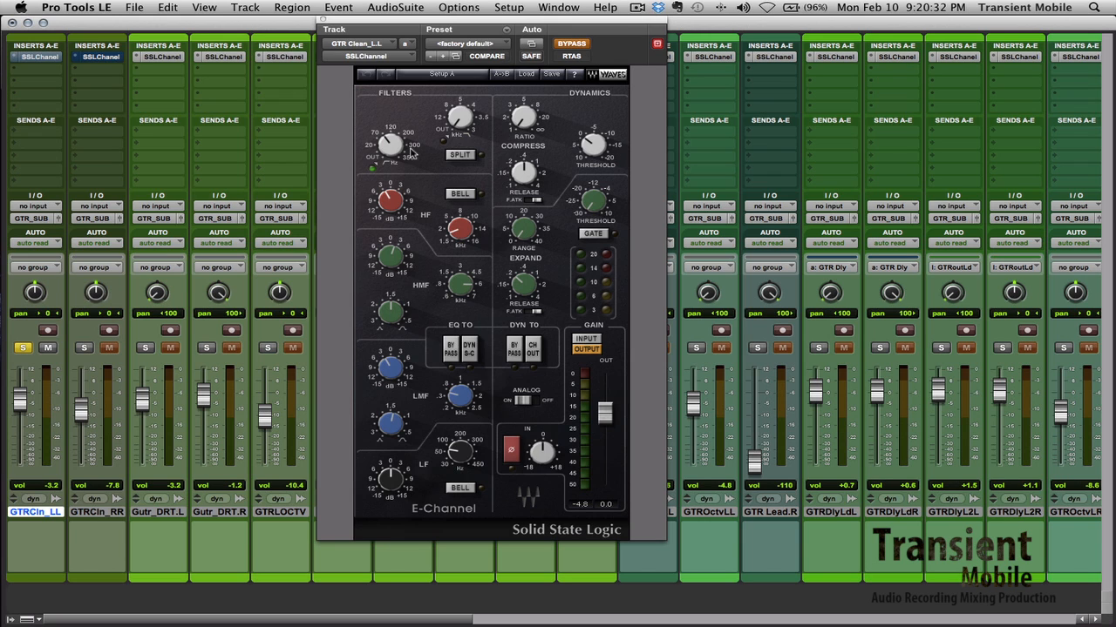
pyautogui.press('space')
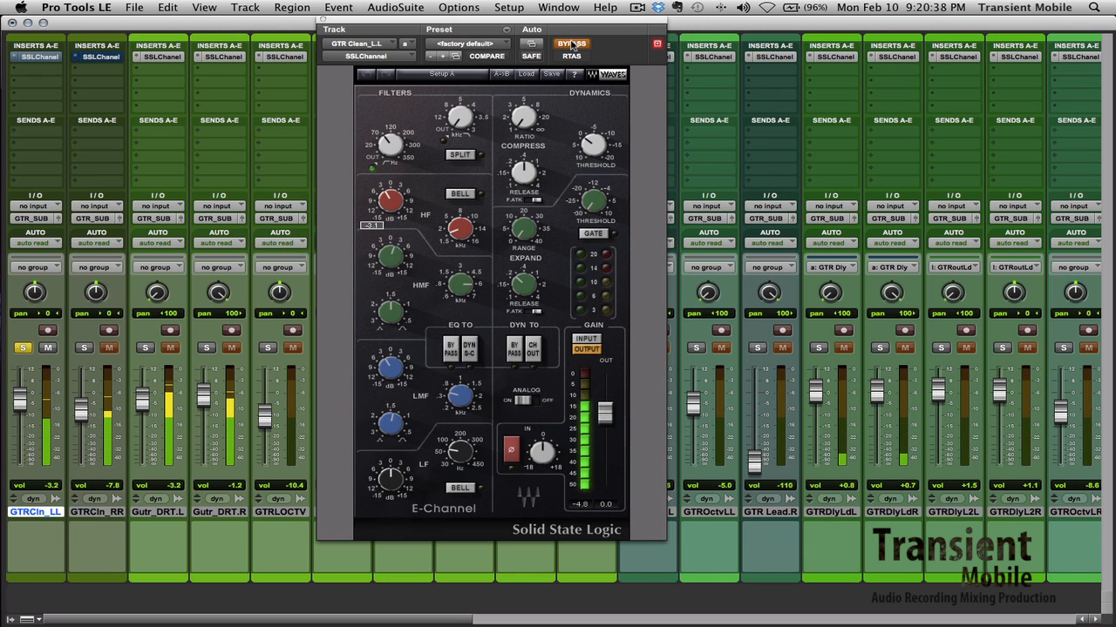
pyautogui.click(572, 44)
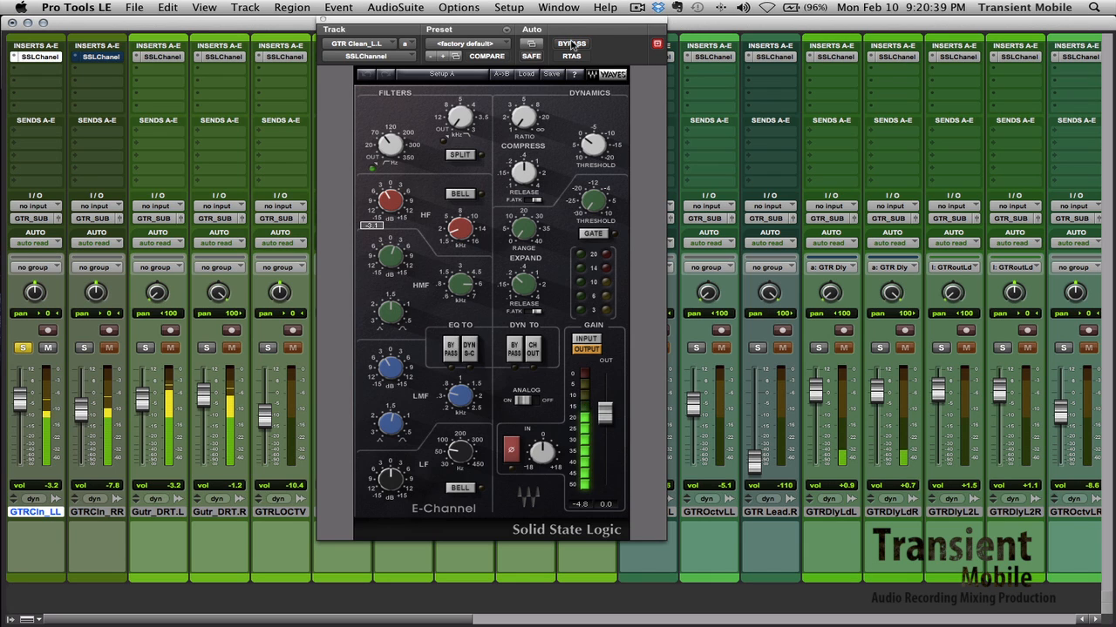
# - Solo the right clean guitar instead of the left and examine its SSLChannel settings
pyautogui.click(321, 19)
pyautogui.click(83, 348)
pyautogui.click(23, 347)
pyautogui.click(106, 59)
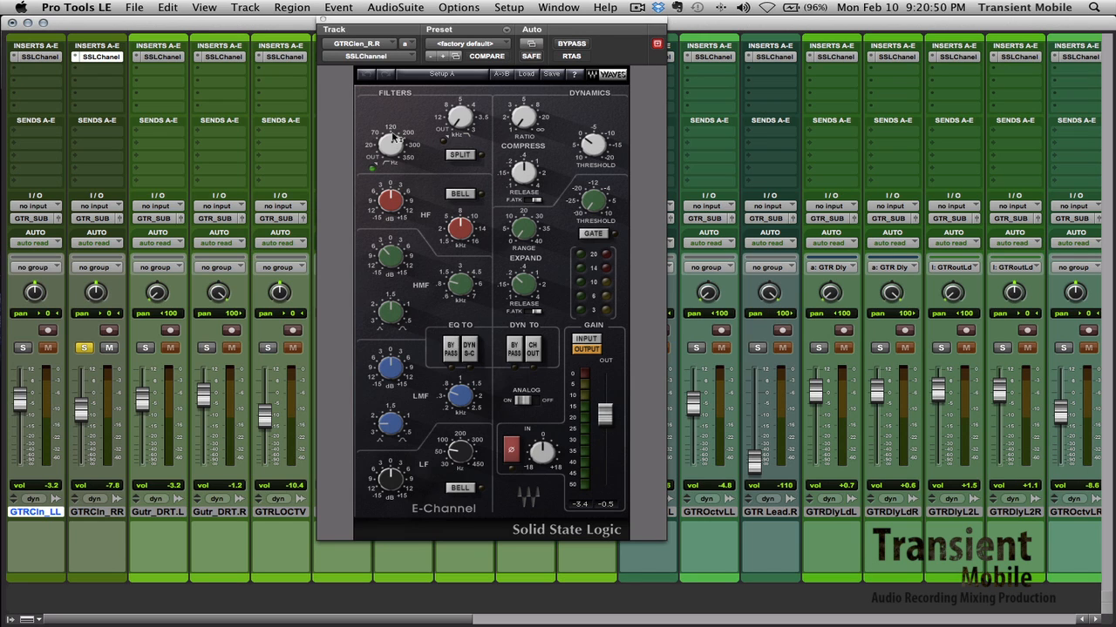
pyautogui.moveTo(388, 255); pyautogui.dragTo(388, 260)
pyautogui.click(323, 19)
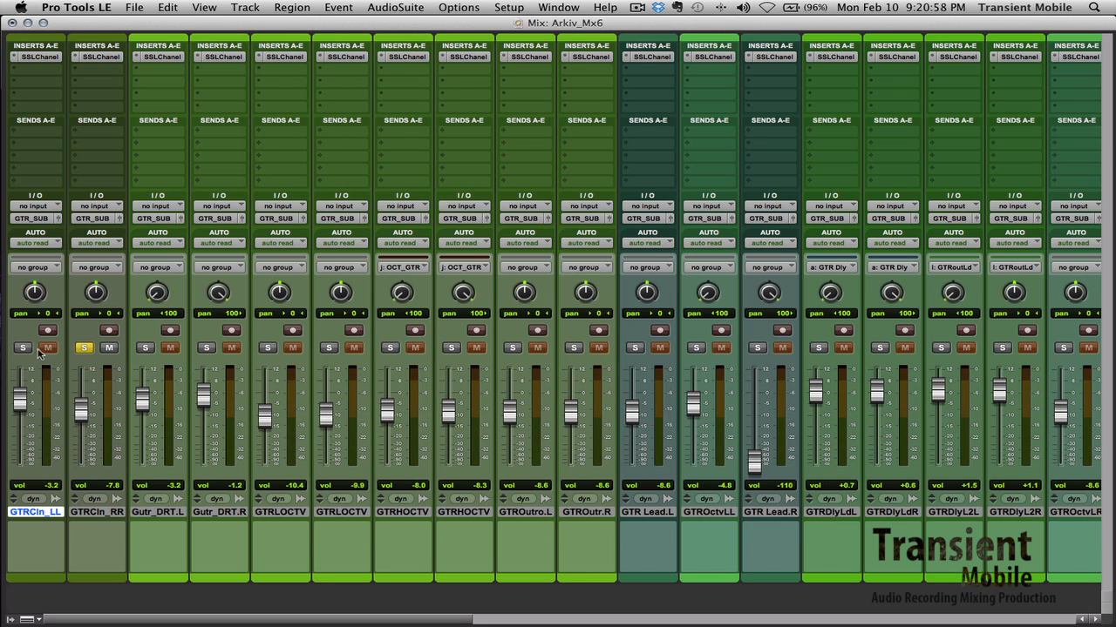
# - Play the right clean guitar with its SSLChannel bypassed, and reactivate the insert to compare
pyautogui.click(105, 58)
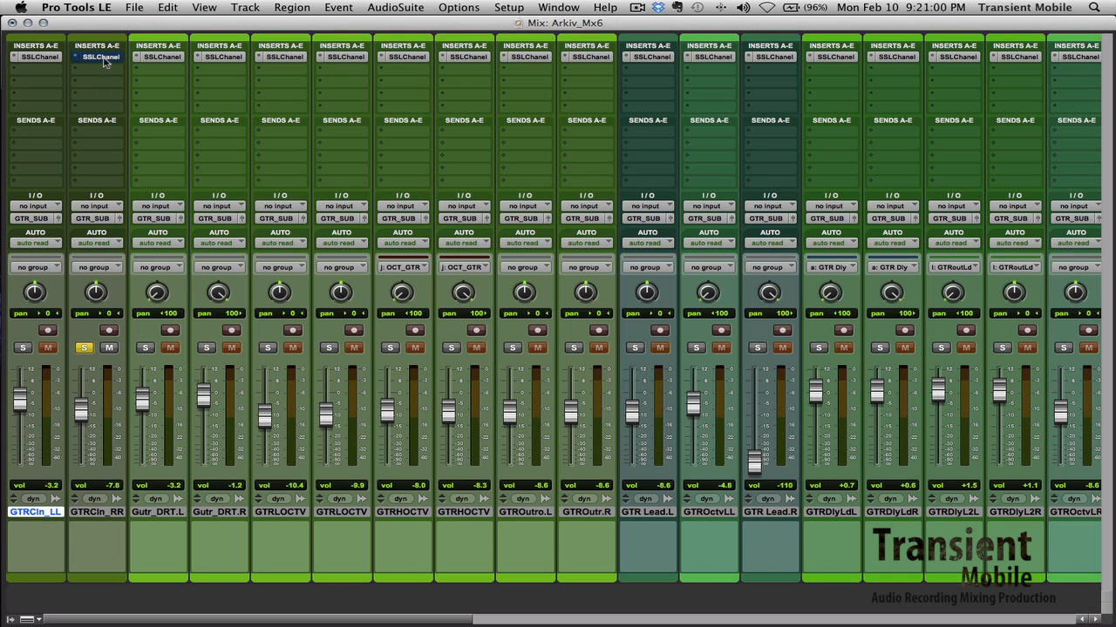
pyautogui.press('space')
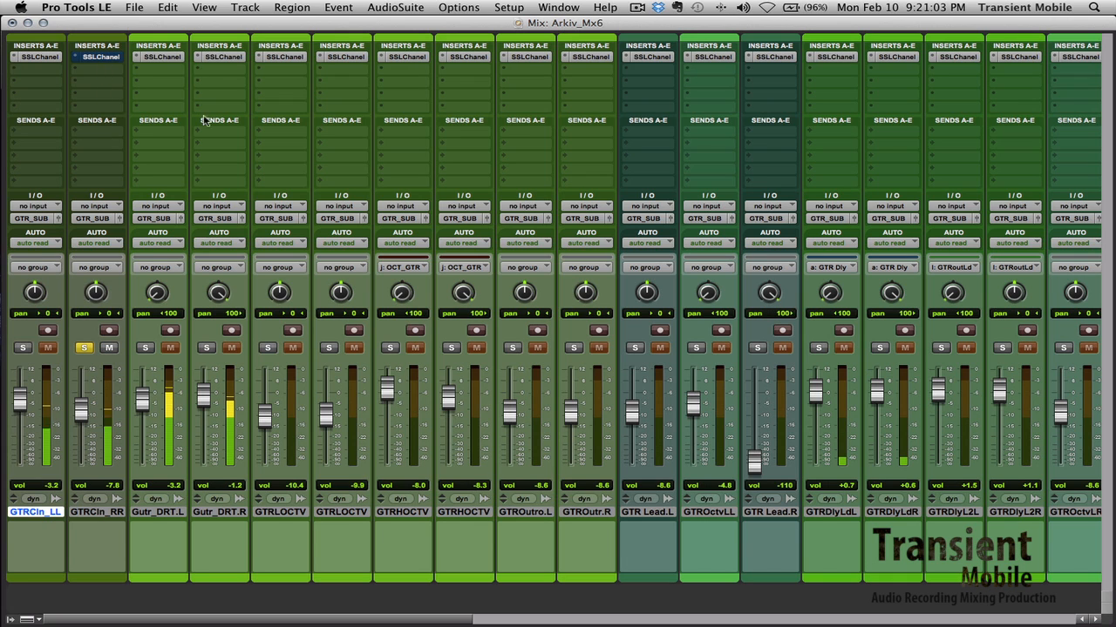
pyautogui.keyDown('super'); pyautogui.click(109, 57); pyautogui.keyUp('super')
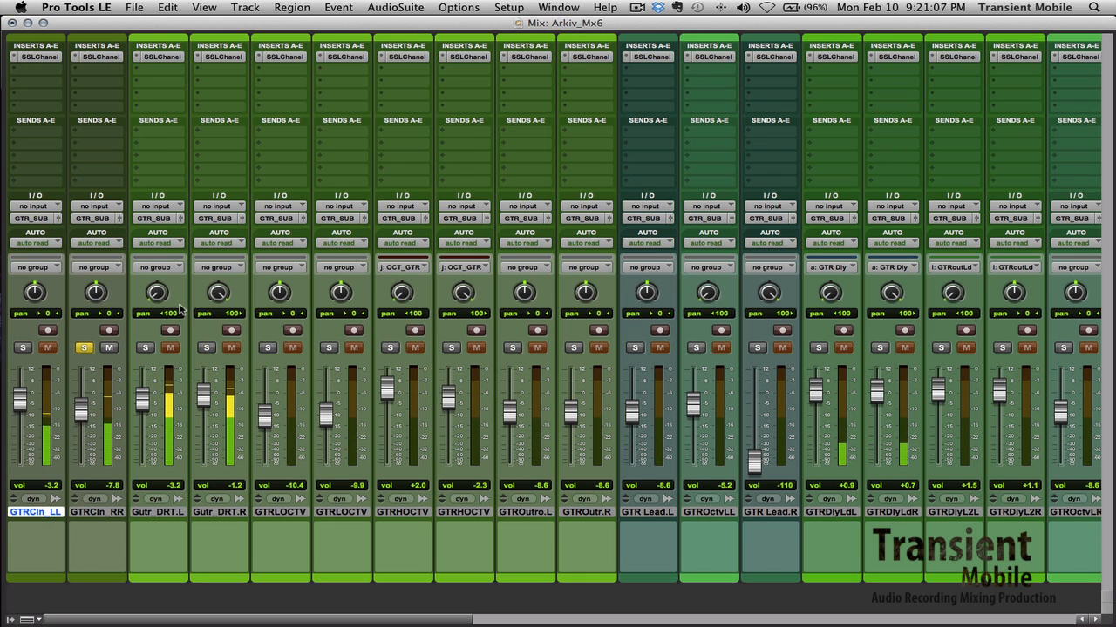
# - Add the left clean guitar to the solo and compare both guitars with their SSLChannel inserts bypassed and active
pyautogui.click(21, 347)
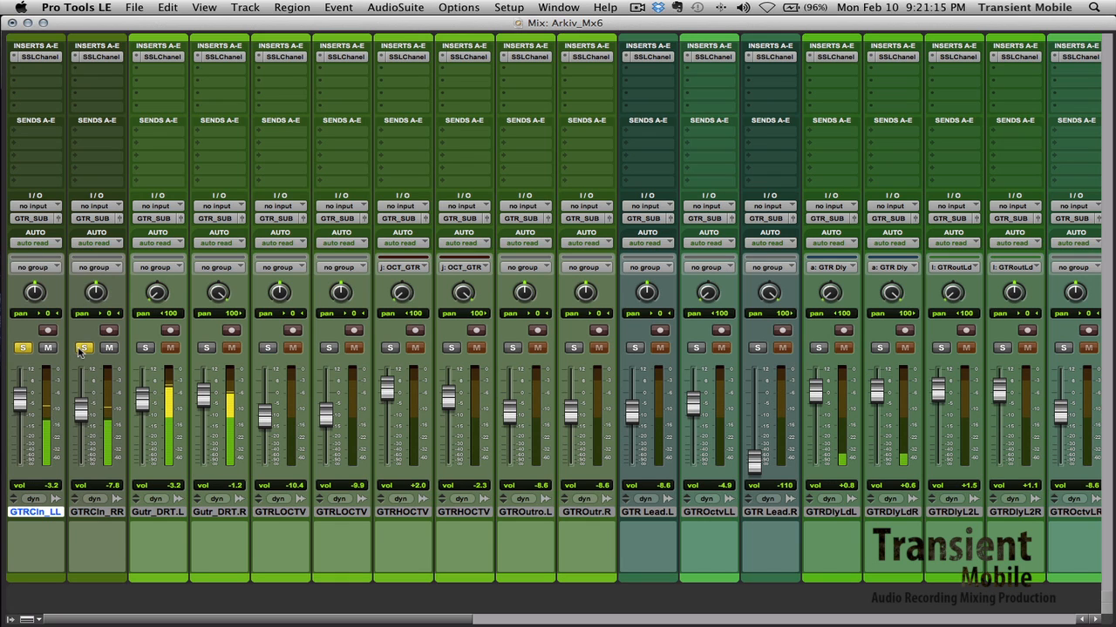
pyautogui.keyDown('super'); pyautogui.click(102, 57); pyautogui.keyUp('super')
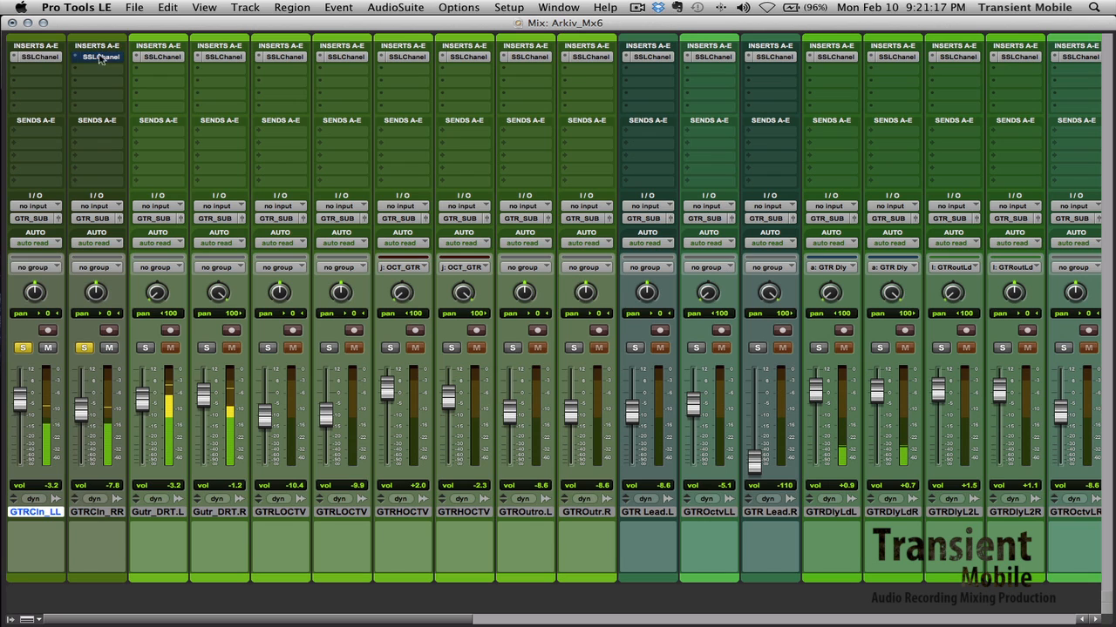
pyautogui.keyDown('super'); pyautogui.click(35, 57); pyautogui.keyUp('super')
pyautogui.keyDown('super'); pyautogui.click(36, 57); pyautogui.keyUp('super')
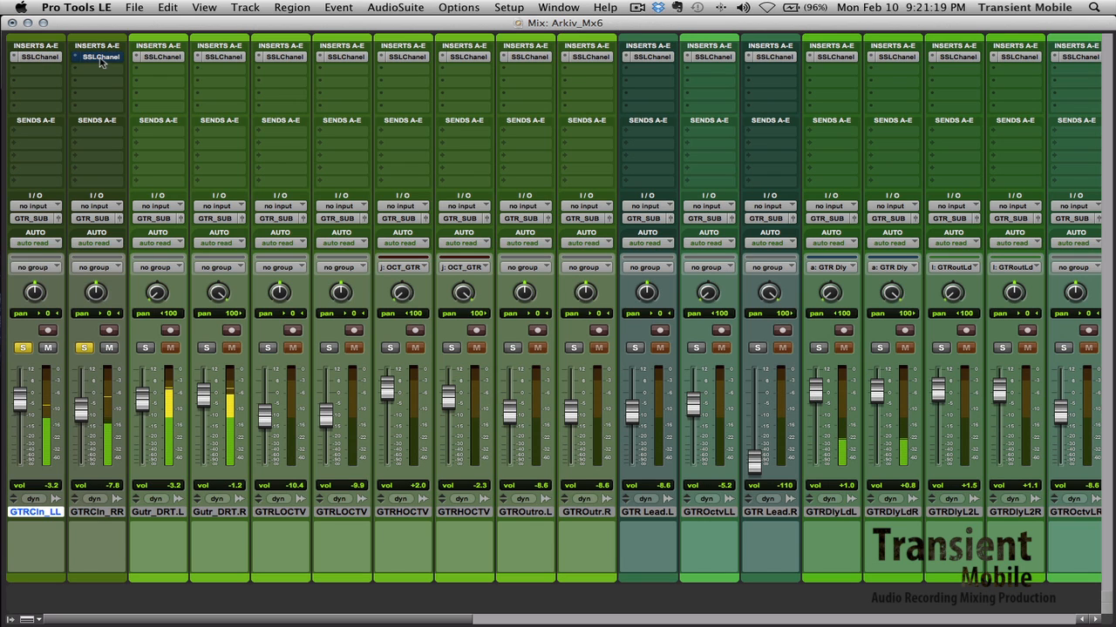
pyautogui.keyDown('super'); pyautogui.click(100, 58); pyautogui.keyUp('super')
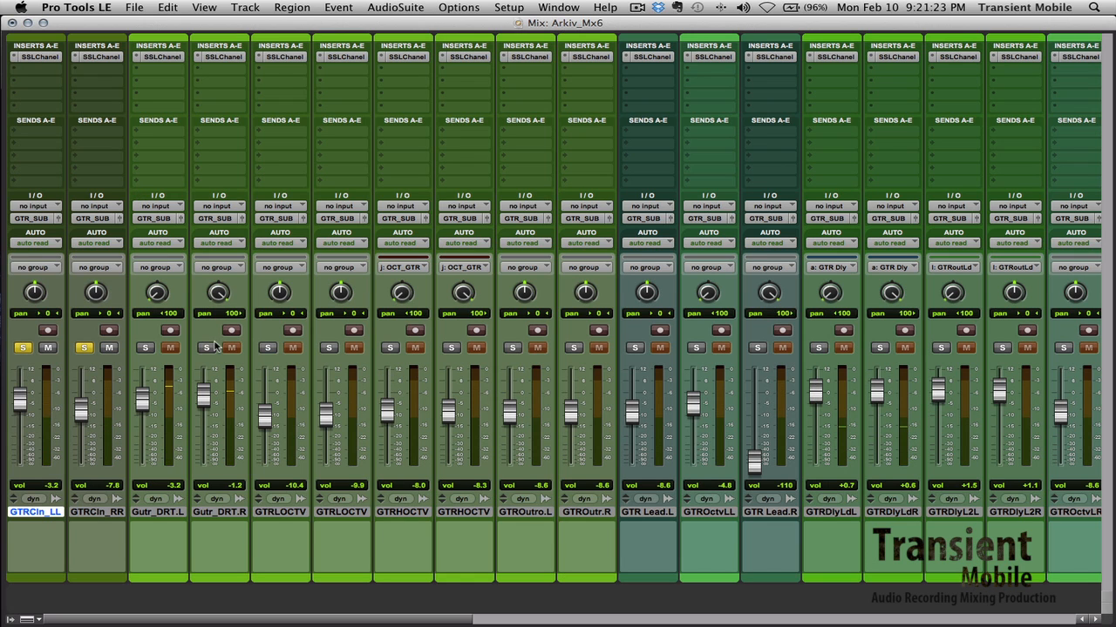
# - Select the Guitar_DRT.L and Guitar_DRT.R tracks and solo them instead of the two clean guitars
pyautogui.click(170, 514)
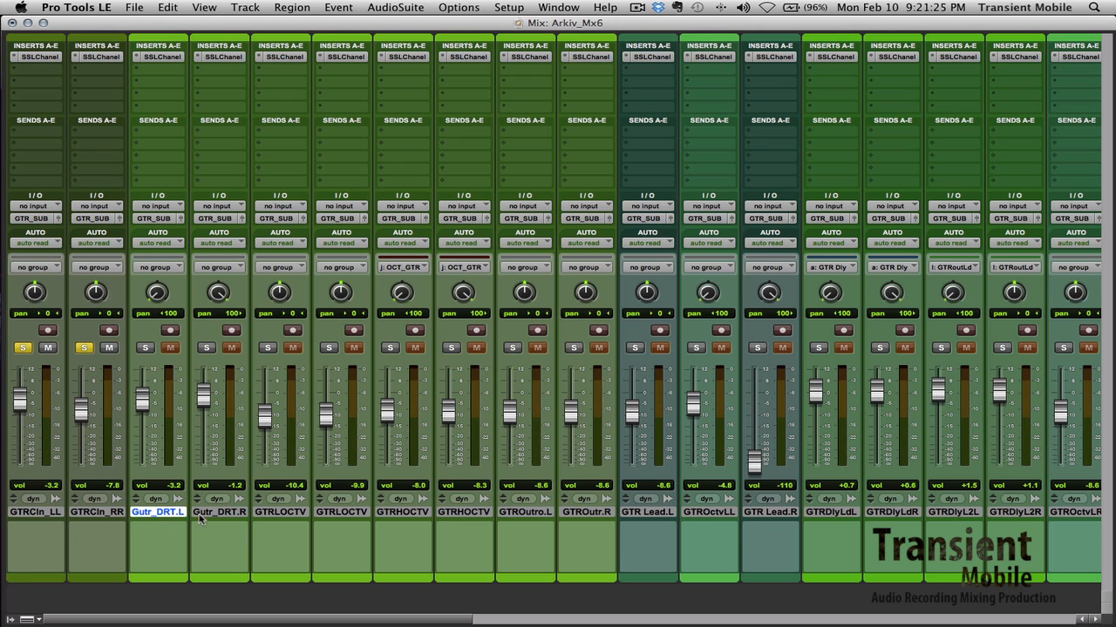
pyautogui.click(202, 514)
pyautogui.click(23, 348)
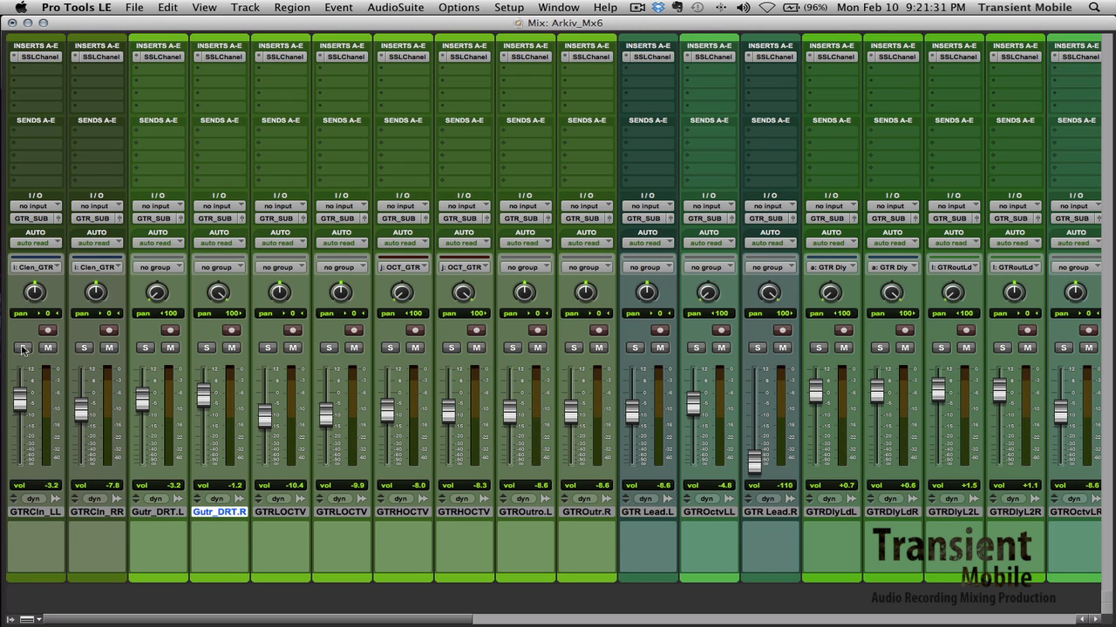
pyautogui.keyDown('shift'); pyautogui.click(177, 523); pyautogui.keyUp('shift')
pyautogui.click(145, 348)
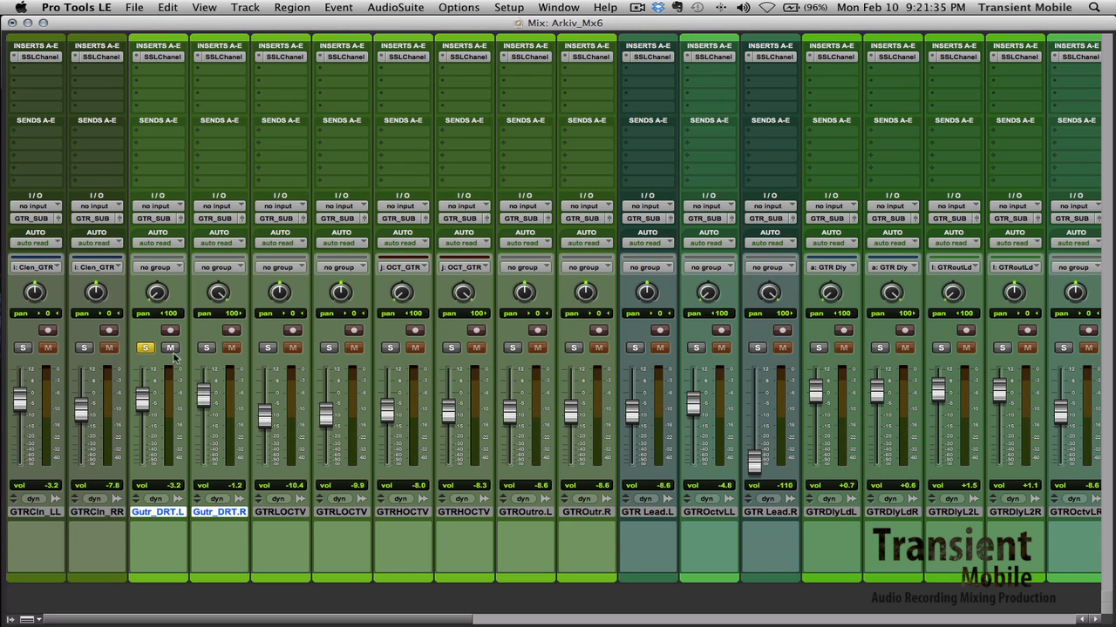
pyautogui.click(205, 348)
# - Play both Guitar_DRT tracks with their SSLChannel inserts bypassed, soloing each one alone in turn before restoring both solos
pyautogui.press('super+equal')
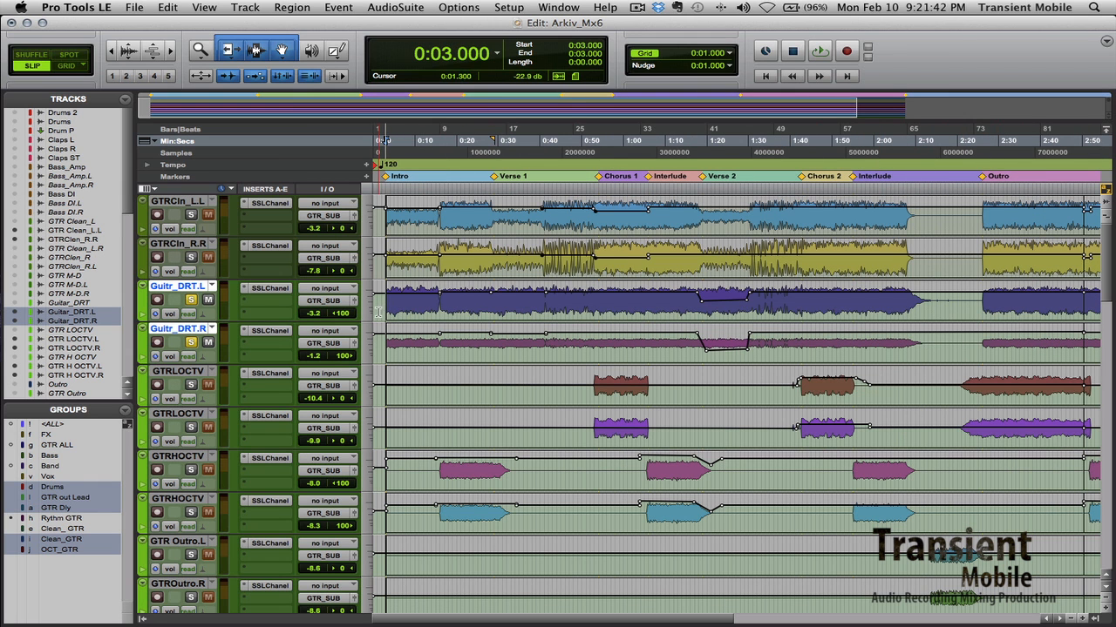
pyautogui.press('super+equal')
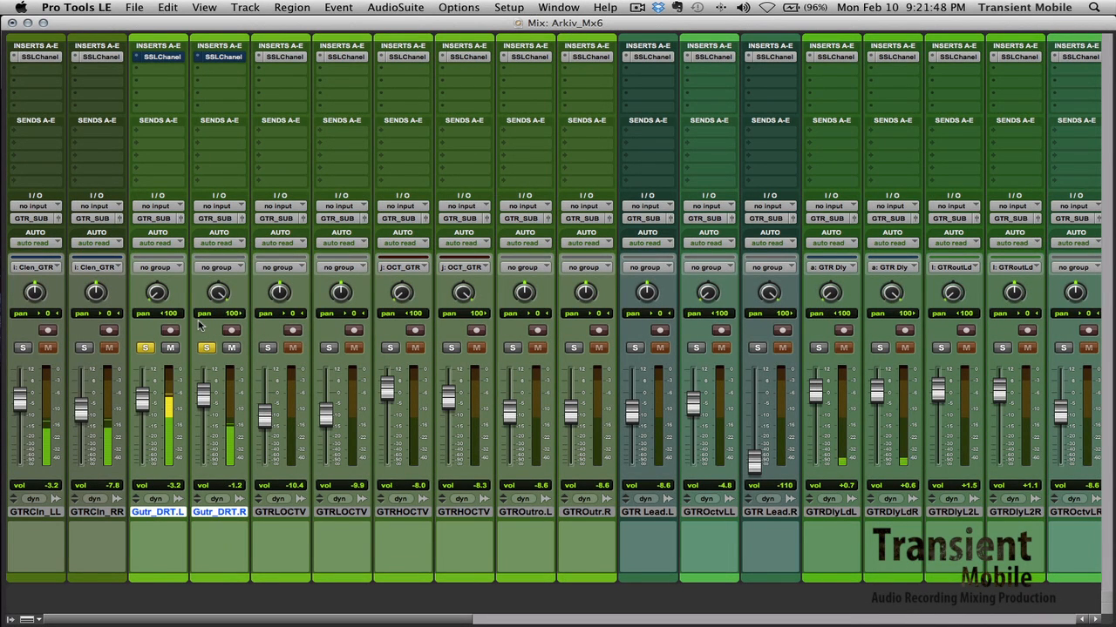
pyautogui.click(208, 348)
pyautogui.click(208, 348)
pyautogui.click(154, 349)
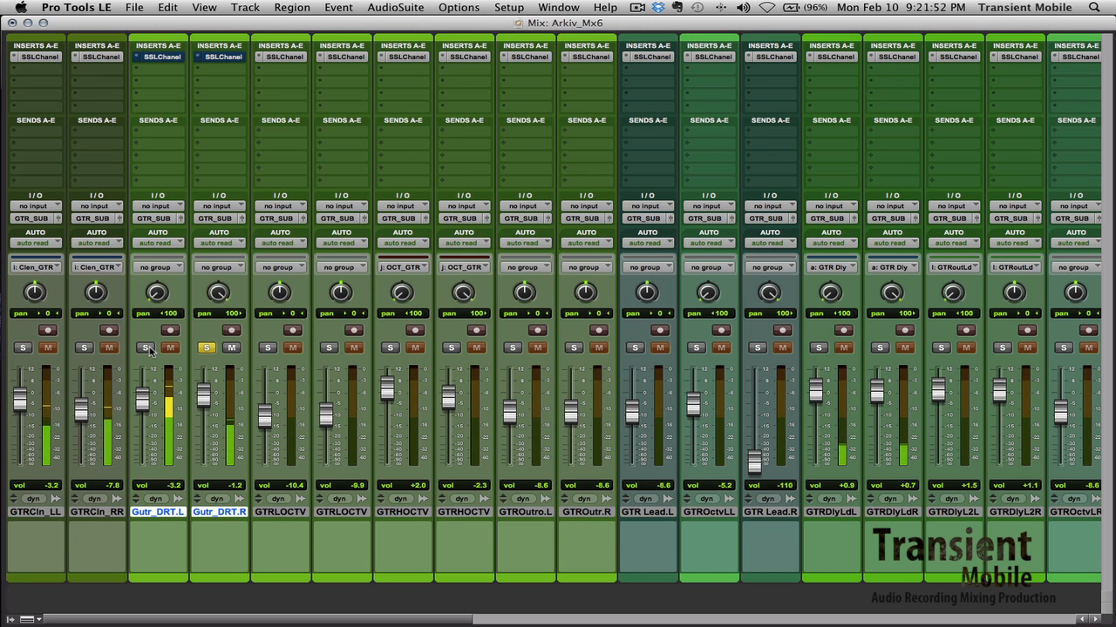
pyautogui.click(150, 348)
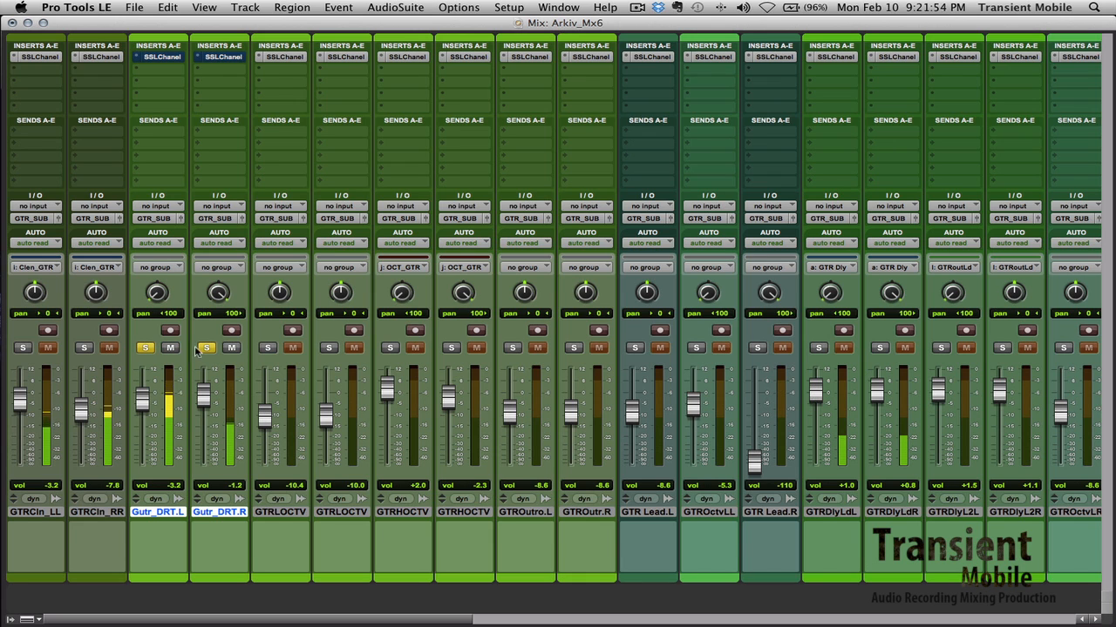
# - Solo only Guitar_DRT.L and compare its sound with the SSLChannel bypassed and active
pyautogui.click(166, 56)
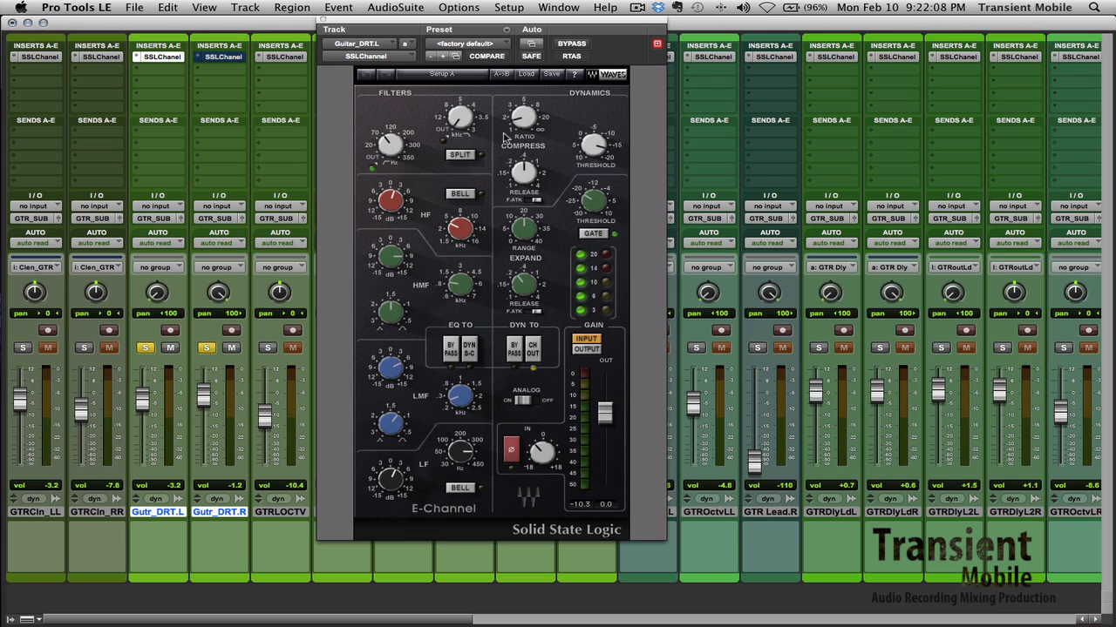
pyautogui.click(580, 46)
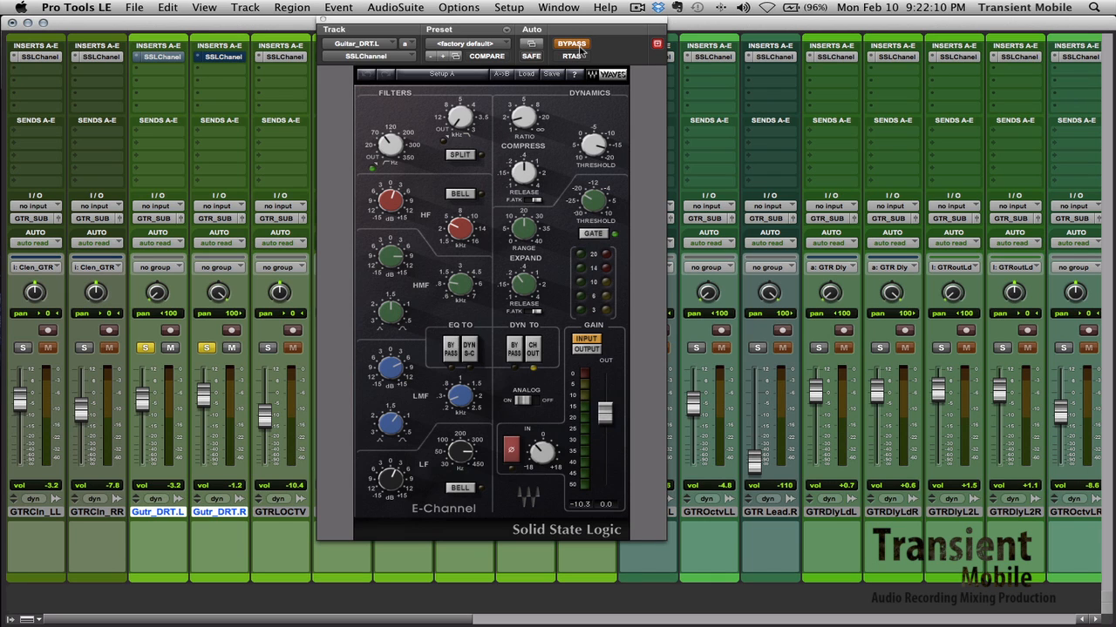
pyautogui.click(212, 349)
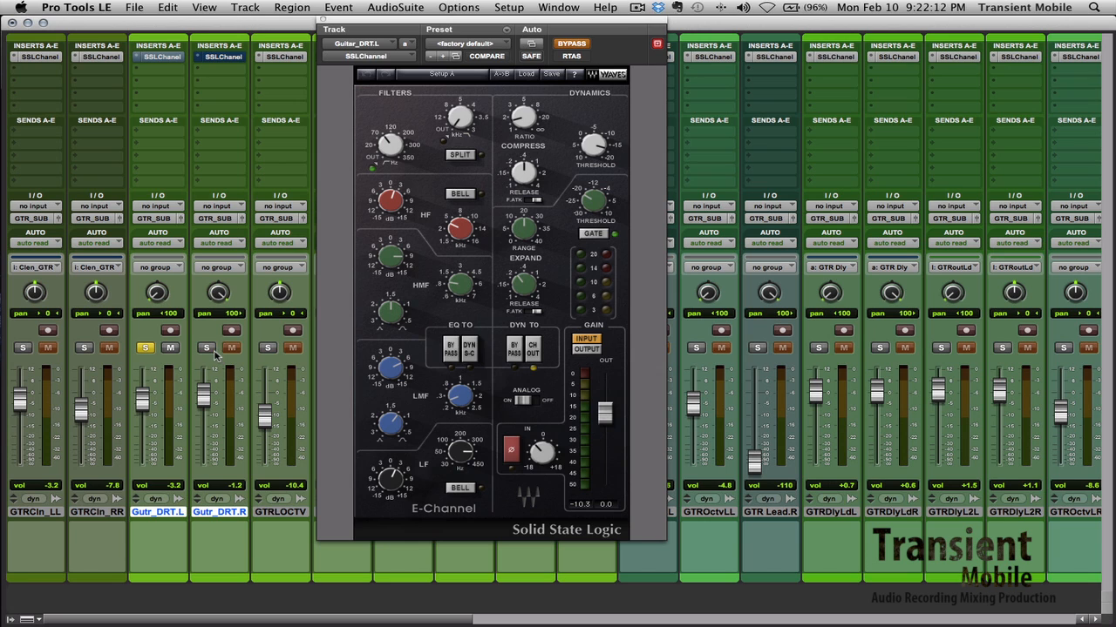
pyautogui.click(584, 48)
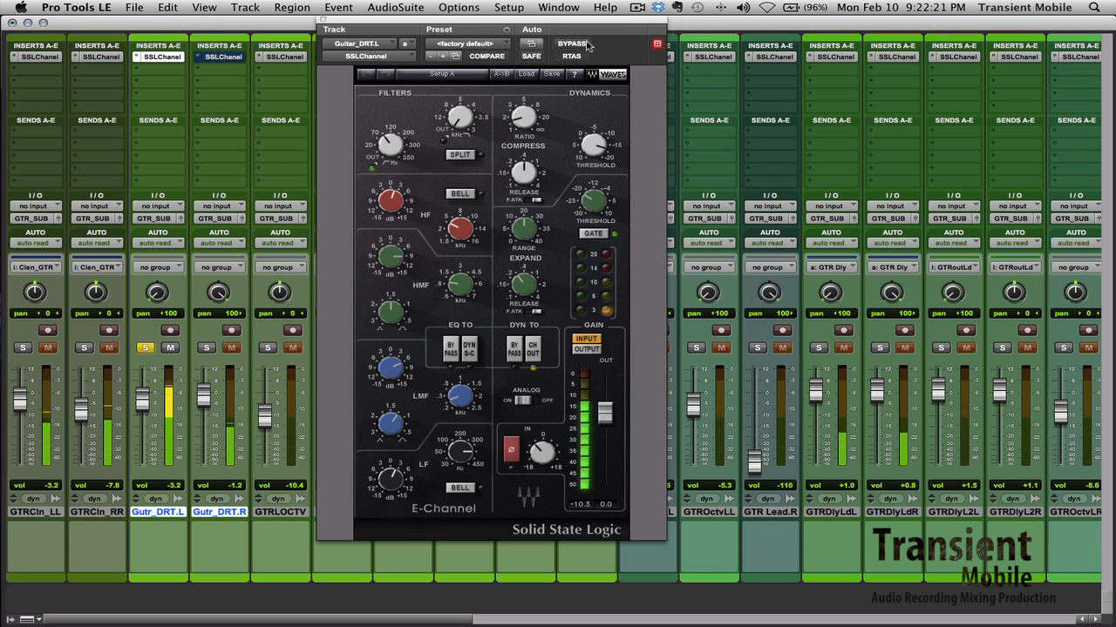
pyautogui.click(558, 45)
pyautogui.click(558, 45)
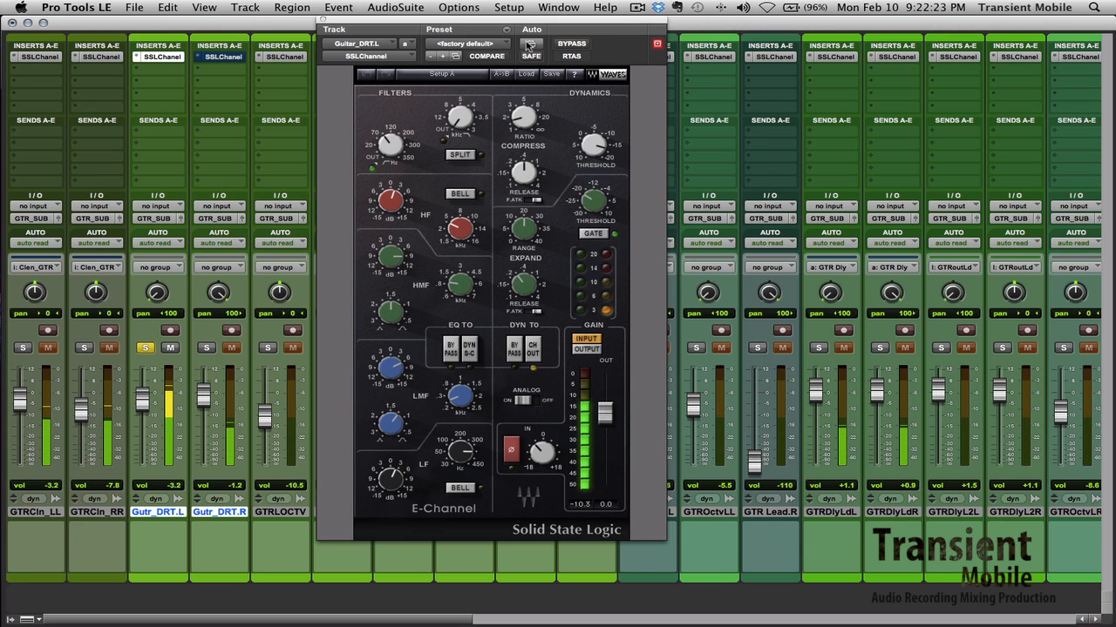
pyautogui.click(321, 21)
# - Solo Guitar_DRT.R instead of the left track and compare its playback with the SSLChannel active and bypassed, leaving it active
pyautogui.click(145, 348)
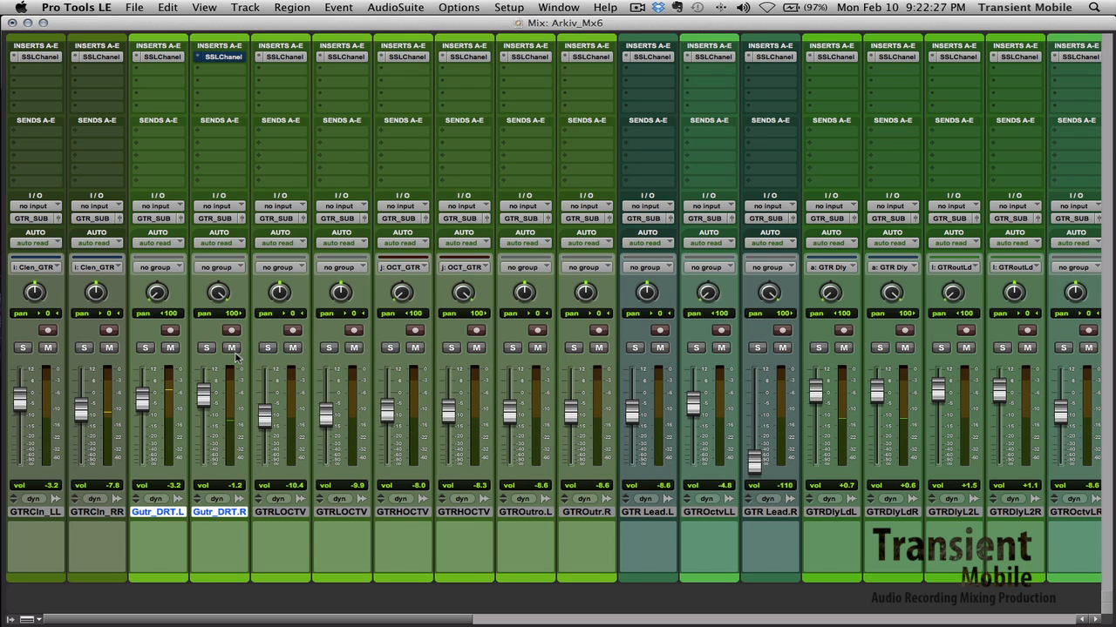
pyautogui.click(207, 349)
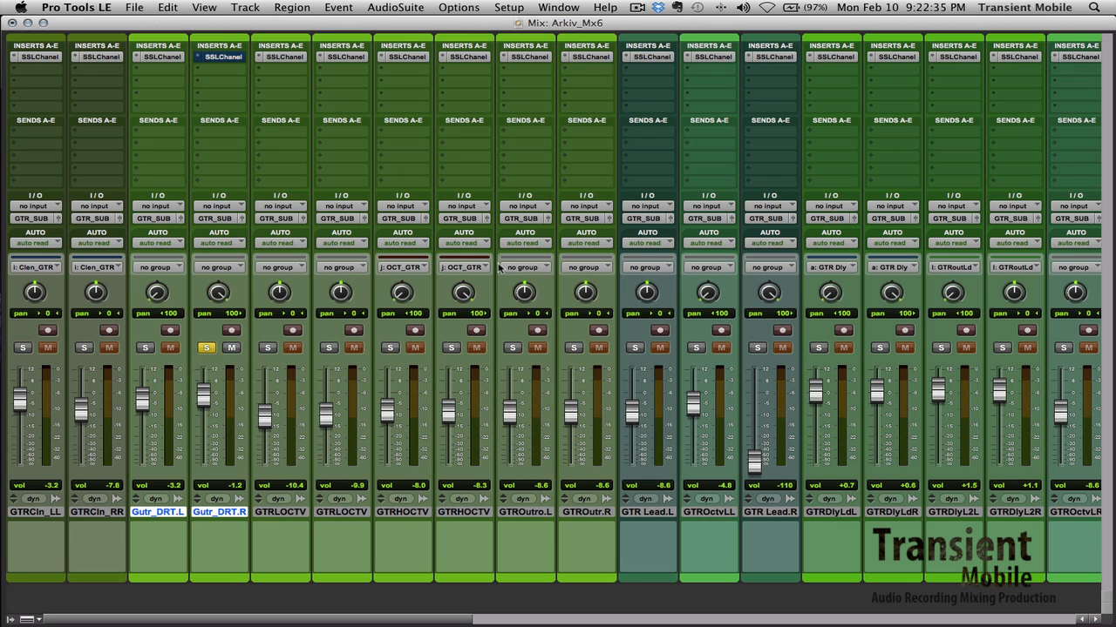
pyautogui.press('space')
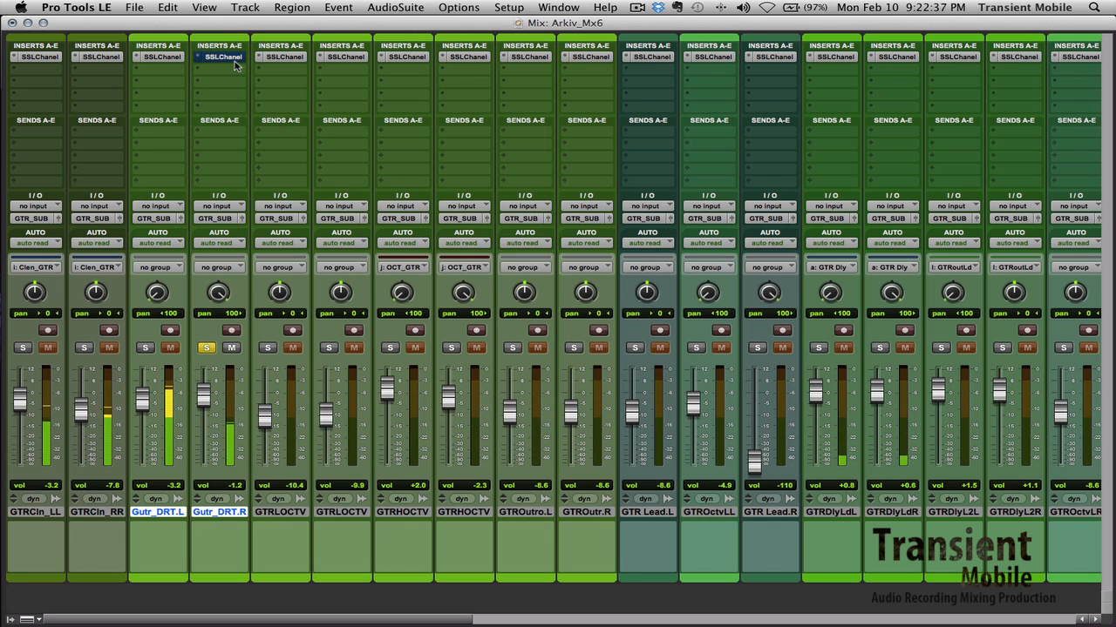
pyautogui.click(233, 60)
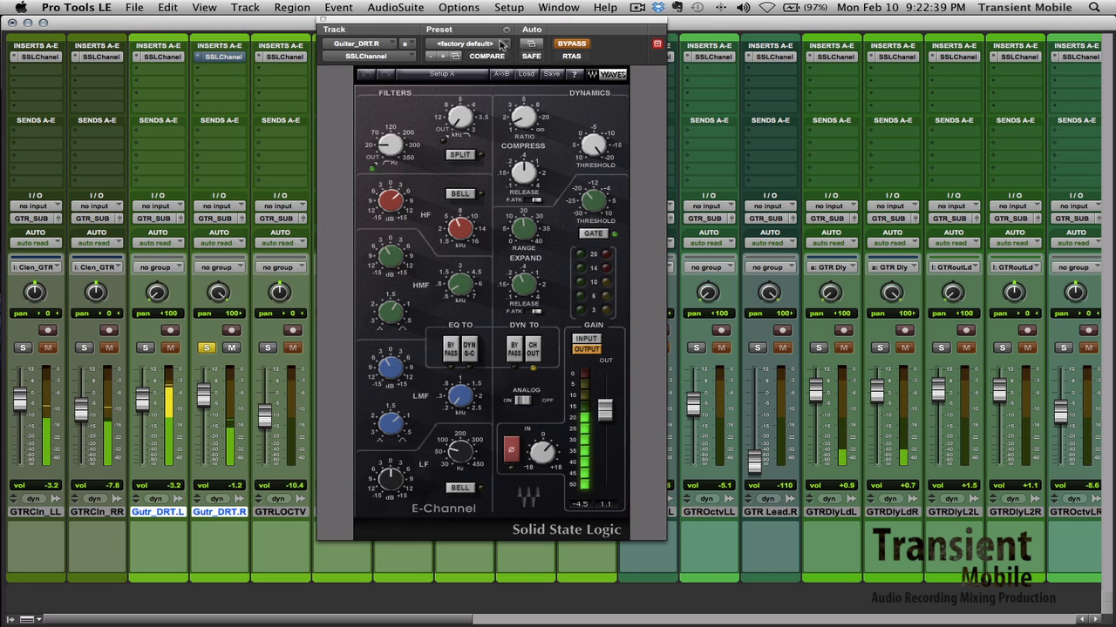
pyautogui.click(572, 44)
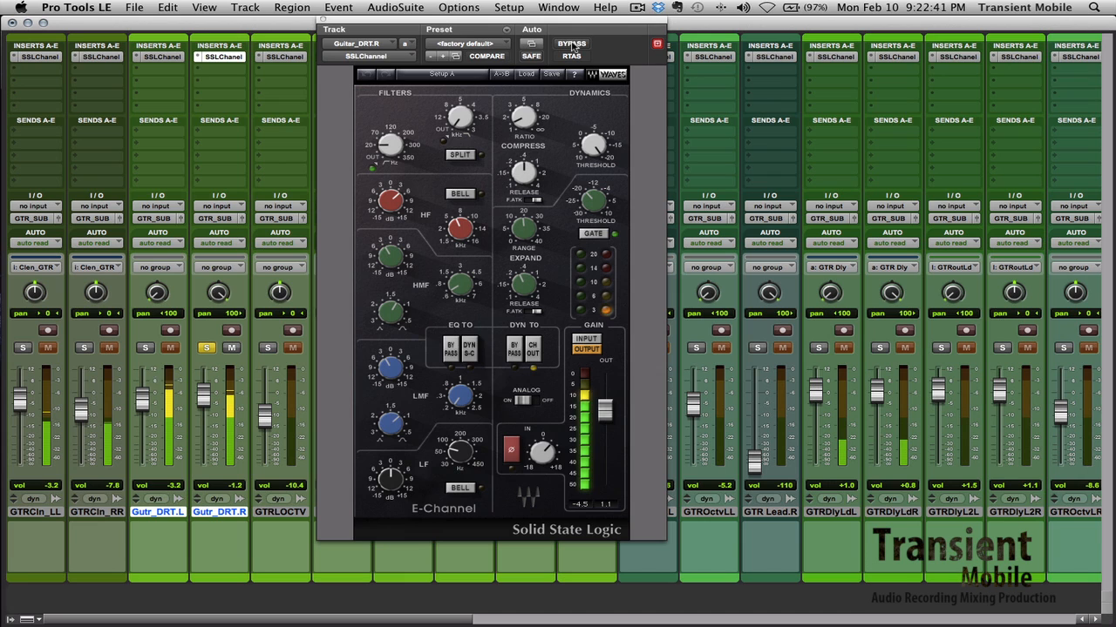
pyautogui.click(573, 43)
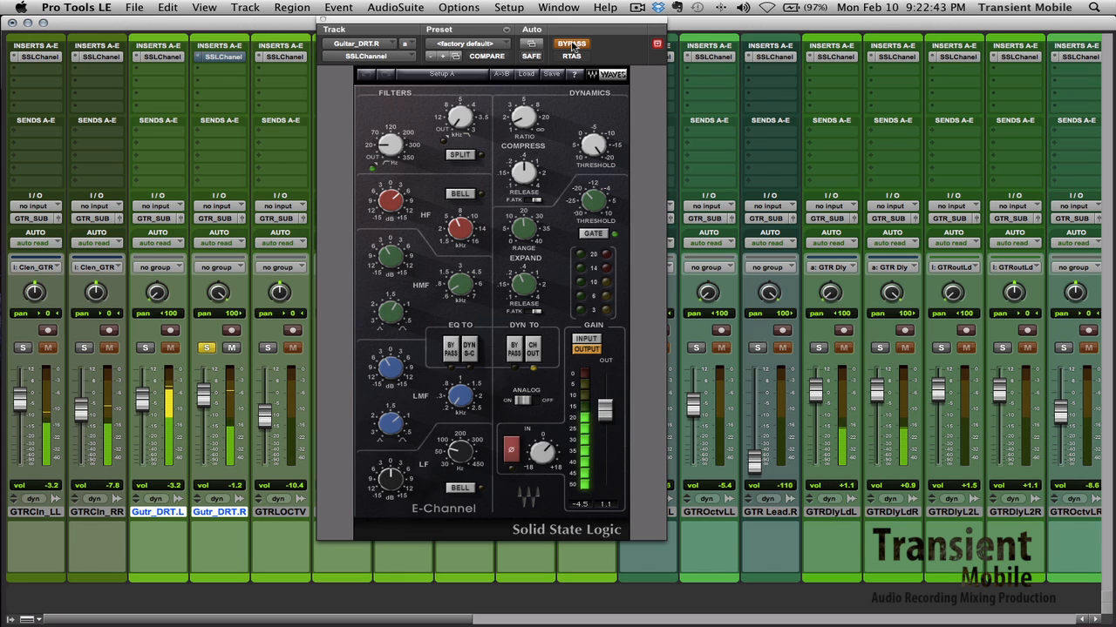
pyautogui.click(572, 44)
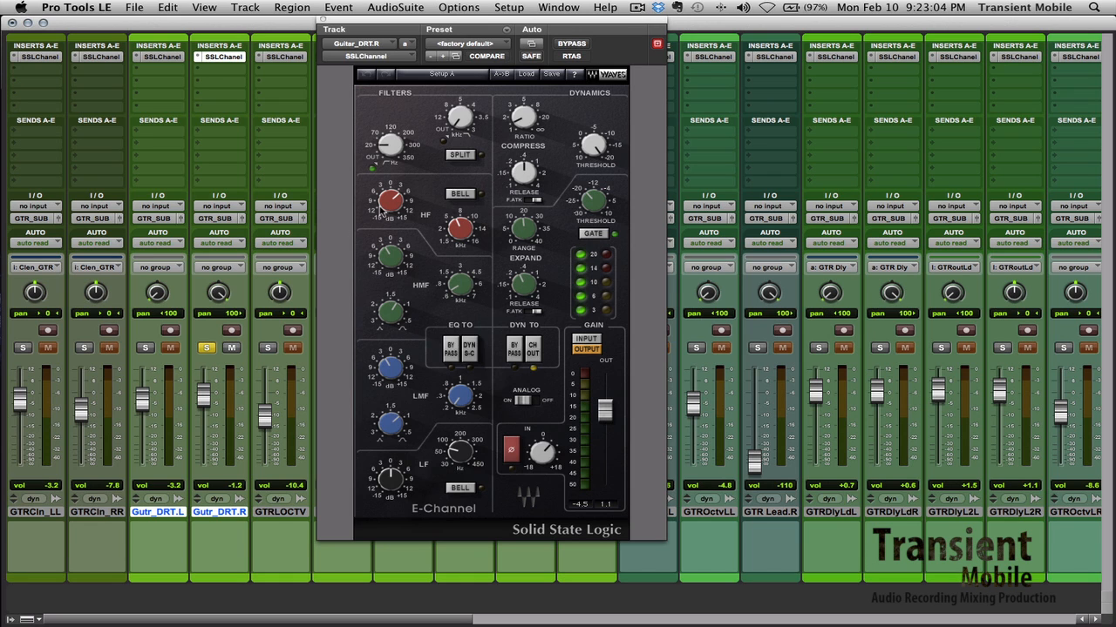
# - Examine the SSLChannel filter and EQ settings of Guitar_DRT.R against those of Guitar_DRT.L, and close the plug-in
pyautogui.moveTo(386, 147)
pyautogui.click(166, 58)
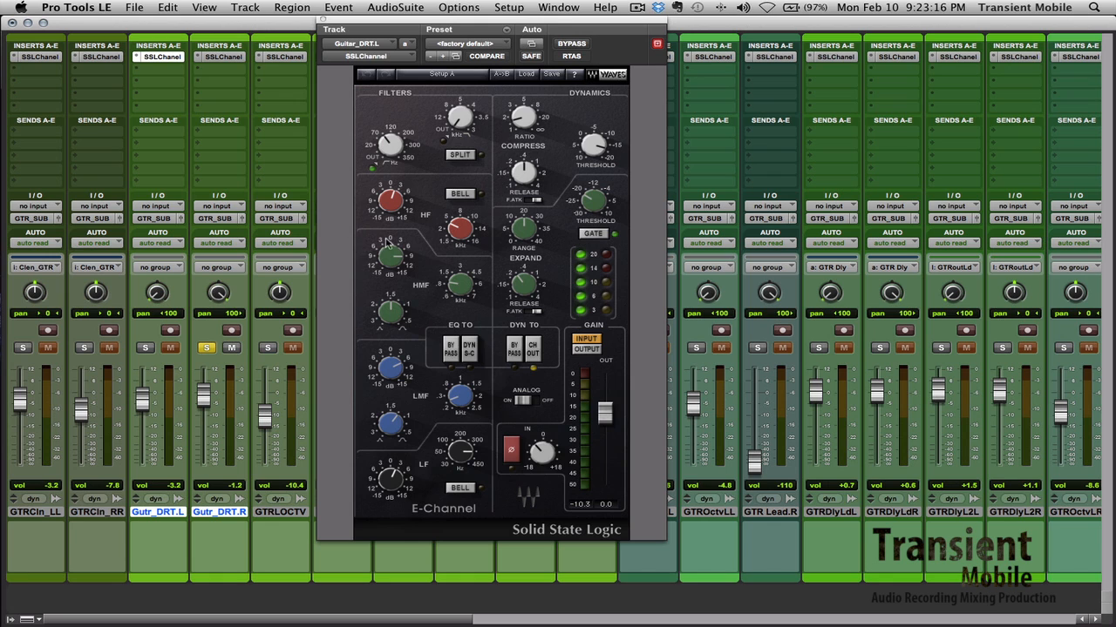
pyautogui.click(224, 57)
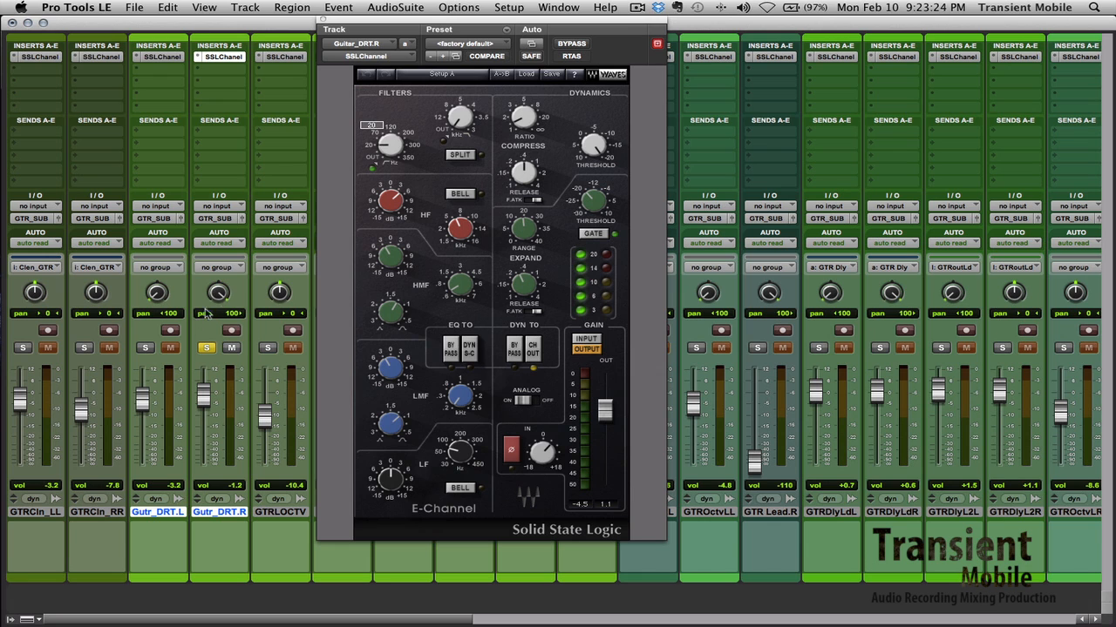
pyautogui.click(322, 21)
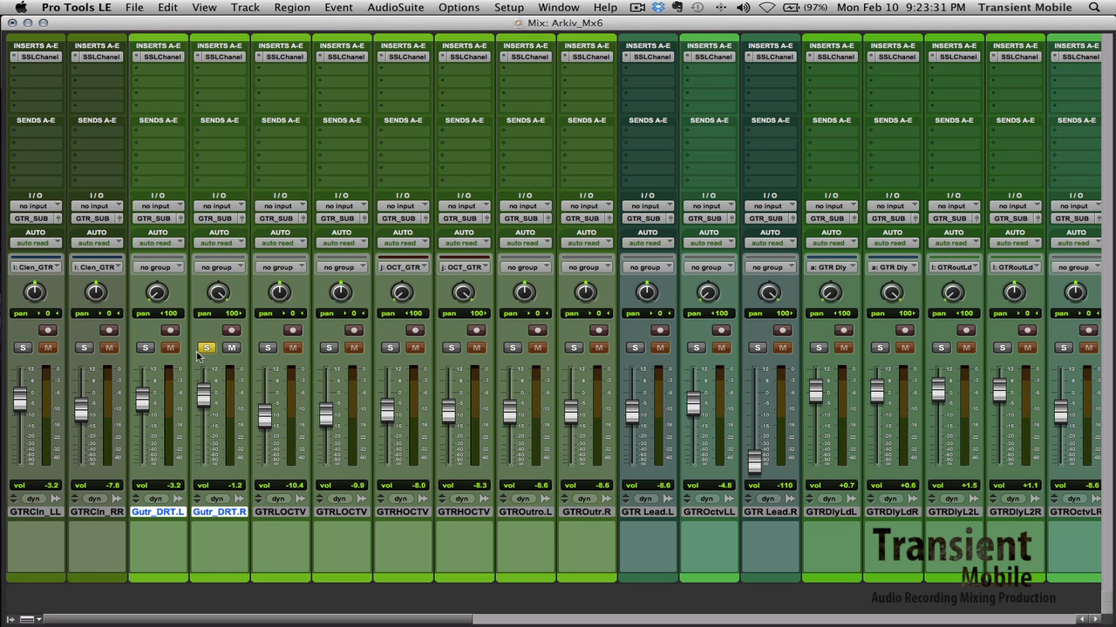
# - Select the Chorus 1 passage from 0:52.993 to 1:10.588 on both GTR LOCTV tracks
pyautogui.click(278, 511)
pyautogui.keyDown('shift'); pyautogui.click(331, 516); pyautogui.keyUp('shift')
pyautogui.press('super+equal')
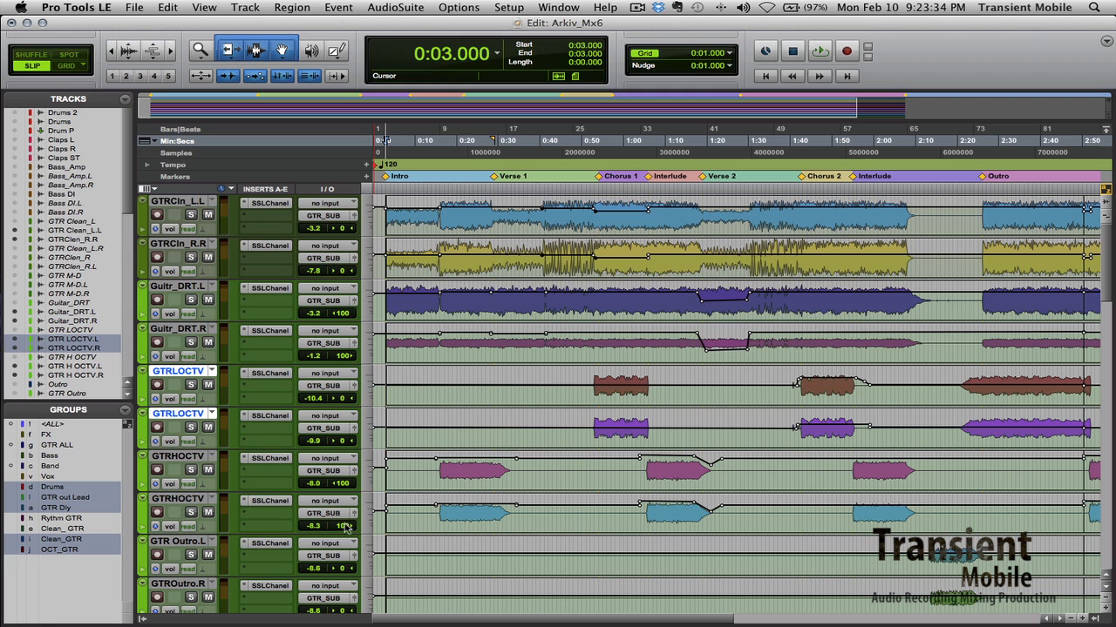
pyautogui.click(577, 394)
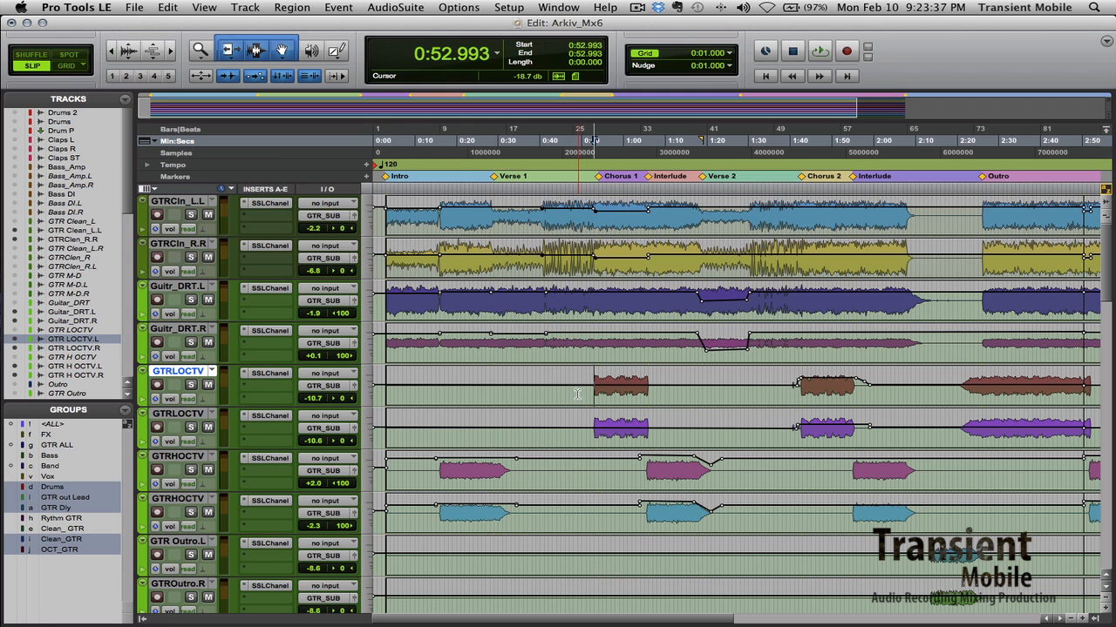
pyautogui.keyDown('shift'); pyautogui.click(675, 388); pyautogui.keyUp('shift')
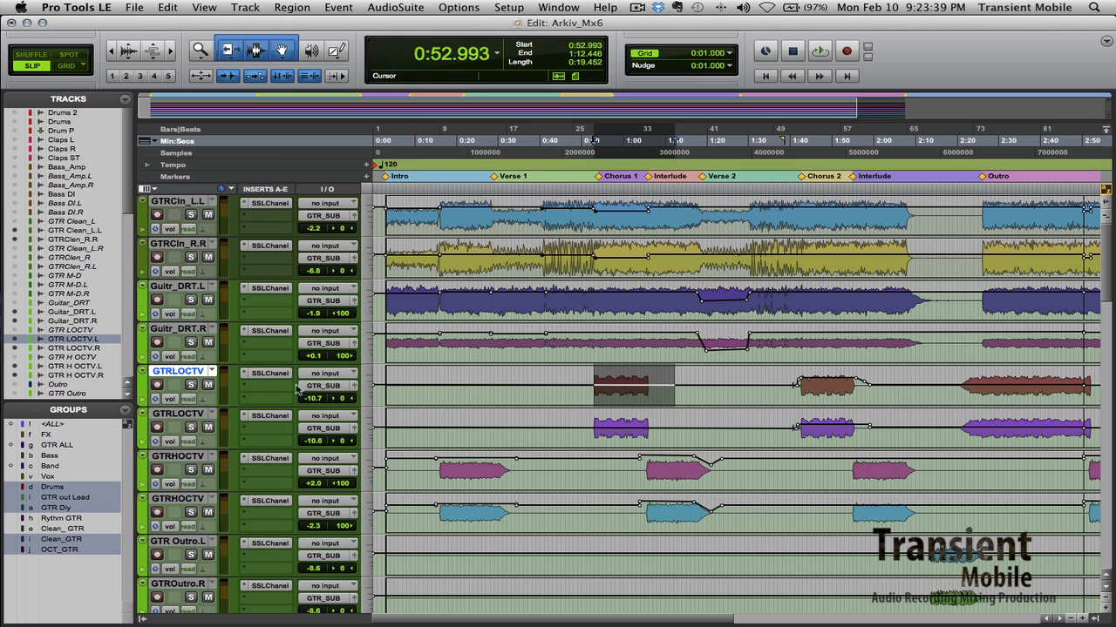
pyautogui.keyDown('shift'); pyautogui.click(667, 388); pyautogui.keyUp('shift')
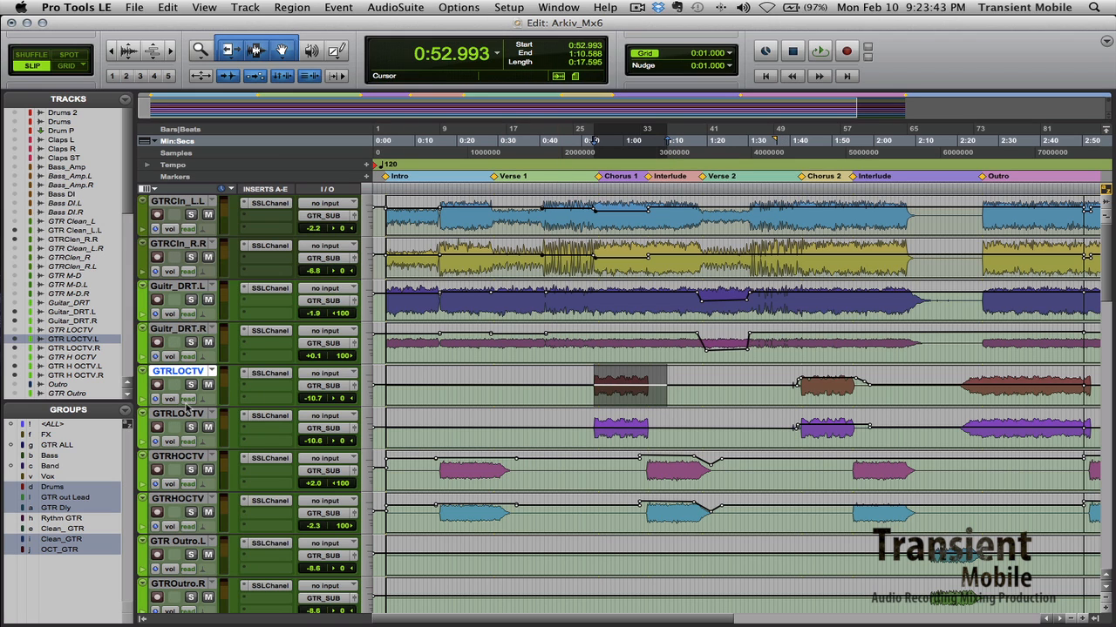
pyautogui.keyDown('shift'); pyautogui.click(174, 414); pyautogui.keyUp('shift')
# - Solo both GTR LOCTV tracks and play the selected passage in the mixer, toggling each solo to hear them separately
pyautogui.click(190, 384)
pyautogui.press('super+equal')
pyautogui.press('space')
pyautogui.click(330, 348)
pyautogui.click(329, 348)
pyautogui.click(267, 348)
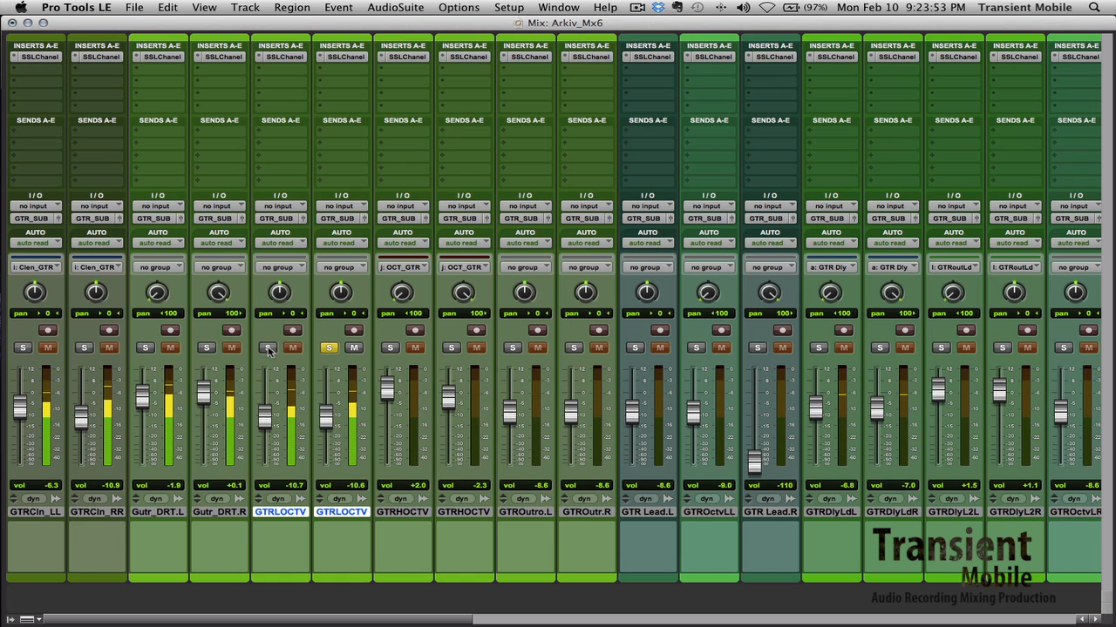
pyautogui.click(267, 348)
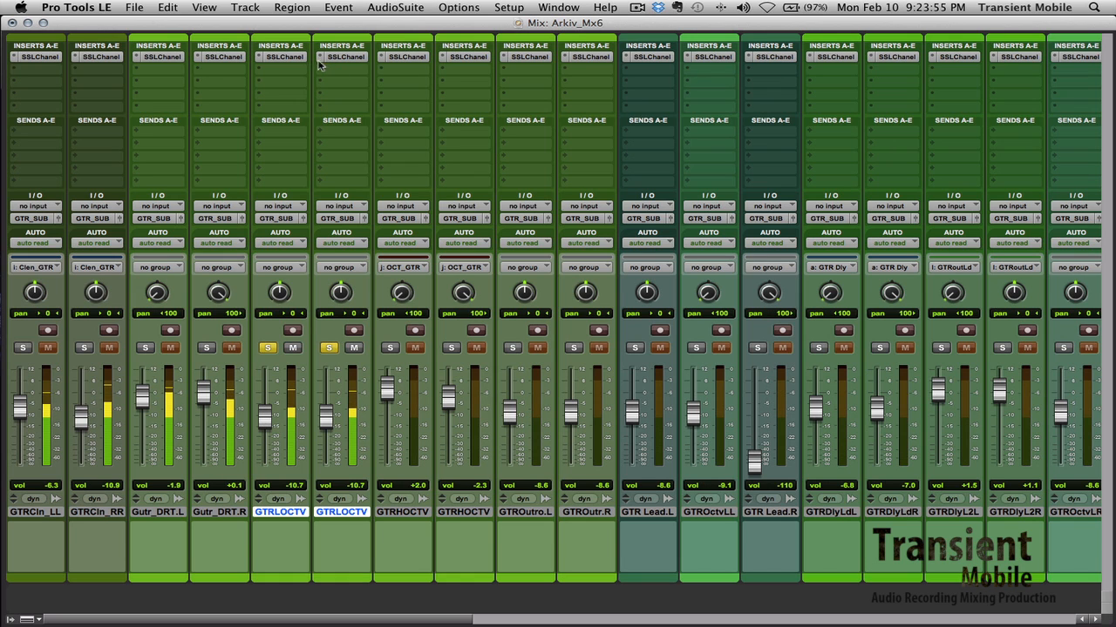
# - Bypass the SSLChannel inserts on both GTR LOCTV tracks during playback, and reactivate them to compare
pyautogui.keyDown('super'); pyautogui.click(287, 57); pyautogui.keyUp('super')
pyautogui.keyDown('super'); pyautogui.click(340, 58); pyautogui.keyUp('super')
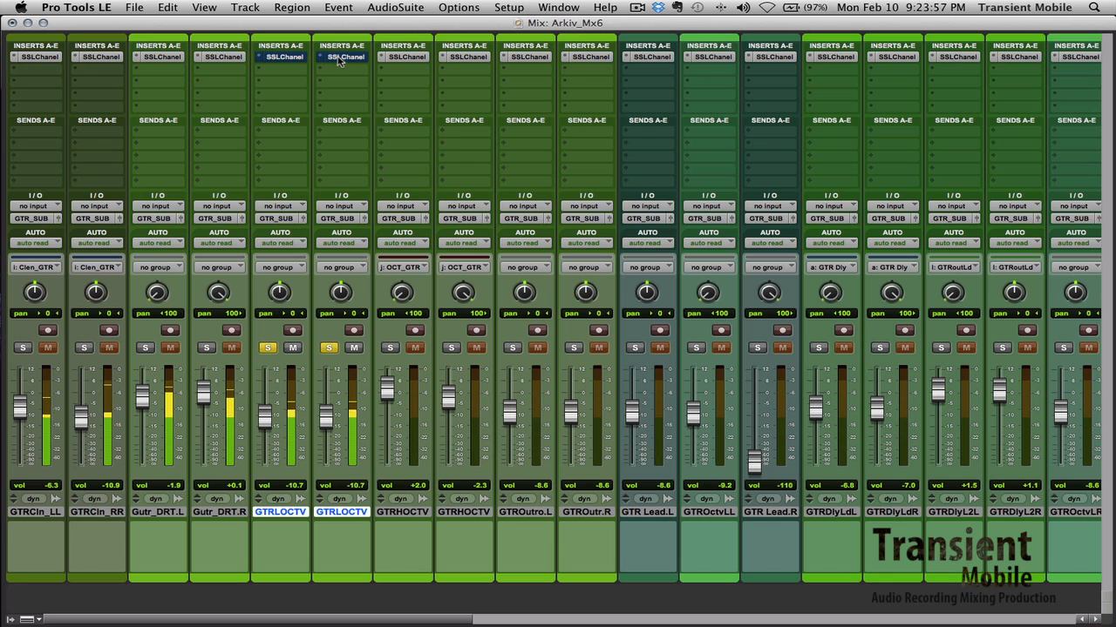
pyautogui.keyDown('super'); pyautogui.click(340, 59); pyautogui.keyUp('super')
pyautogui.keyDown('super'); pyautogui.click(289, 59); pyautogui.keyUp('super')
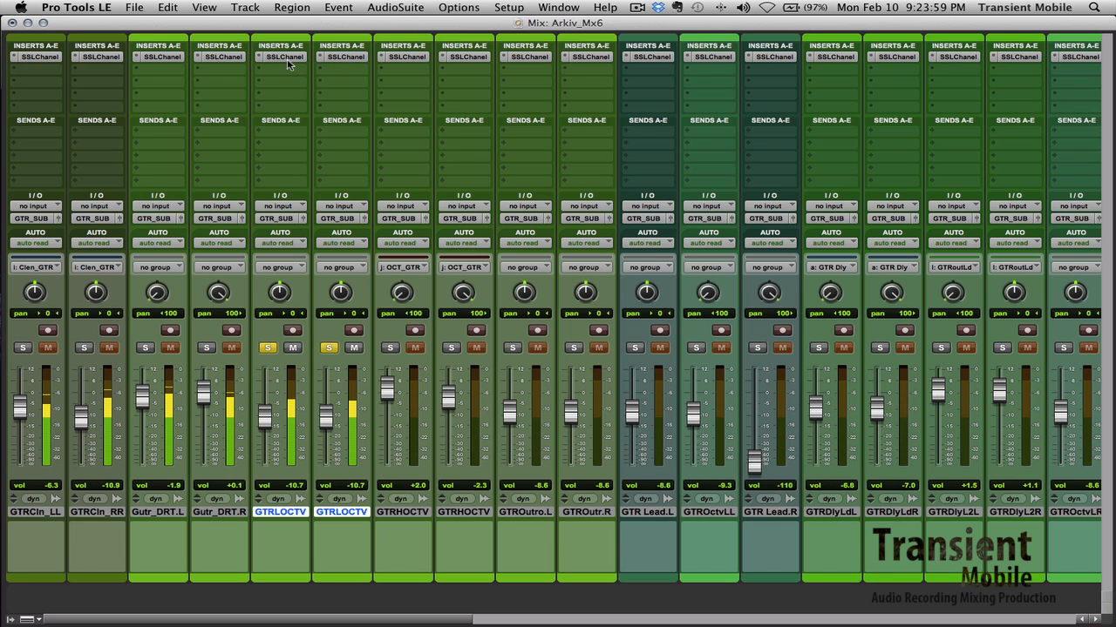
# - Examine the SSLChannel settings of GTR LOCTV.L and GTR LOCTV.R, and close the plug-in
pyautogui.click(288, 58)
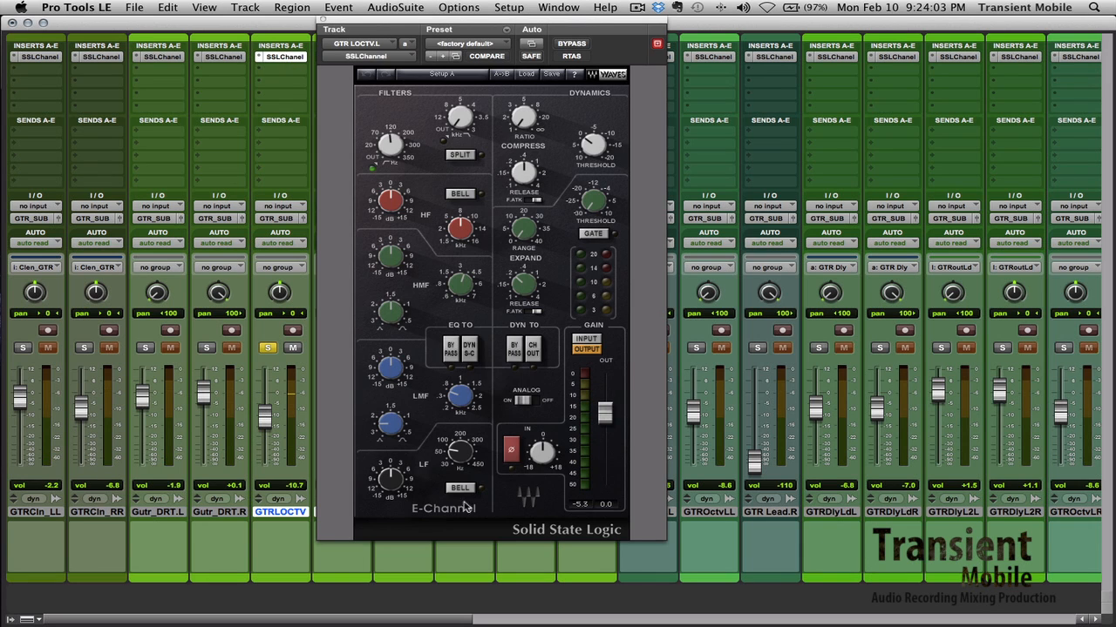
pyautogui.moveTo(380, 25); pyautogui.dragTo(439, 28)
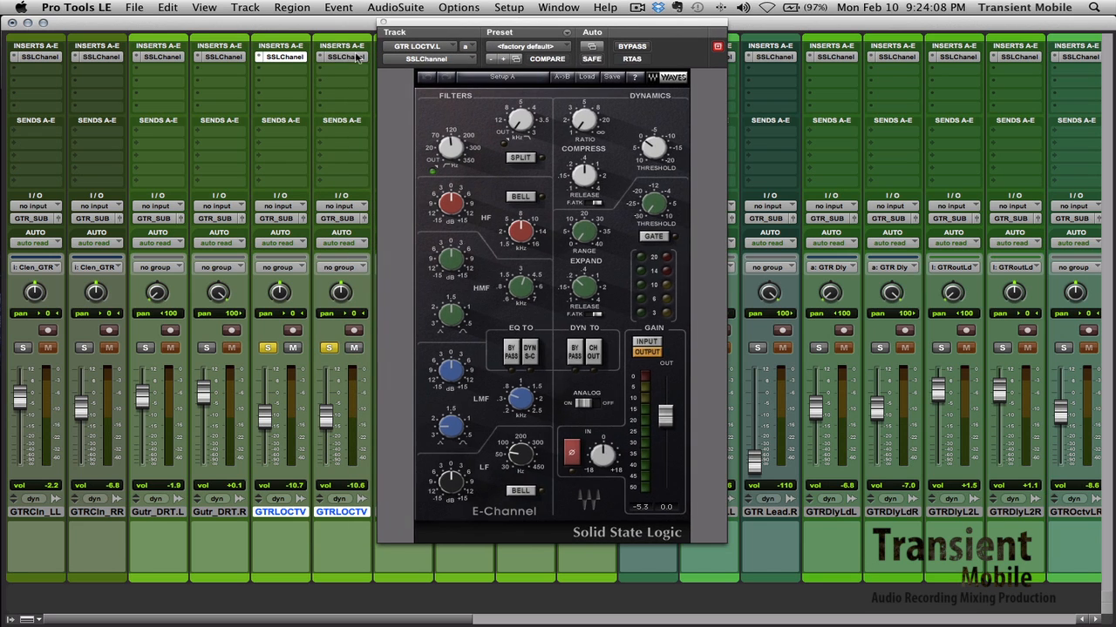
pyautogui.click(357, 58)
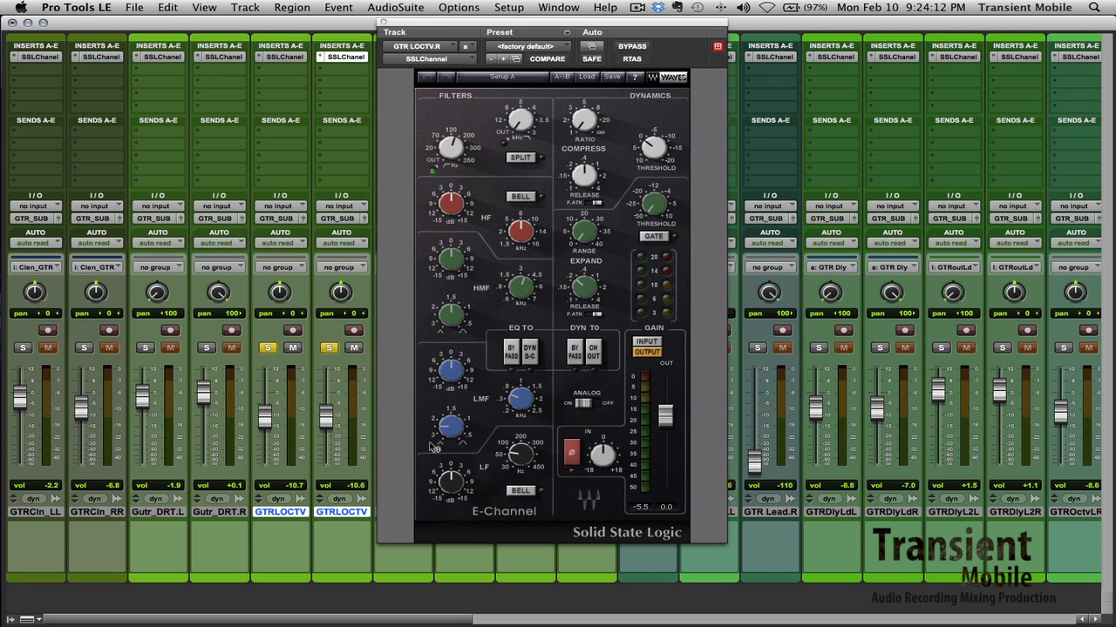
pyautogui.click(382, 22)
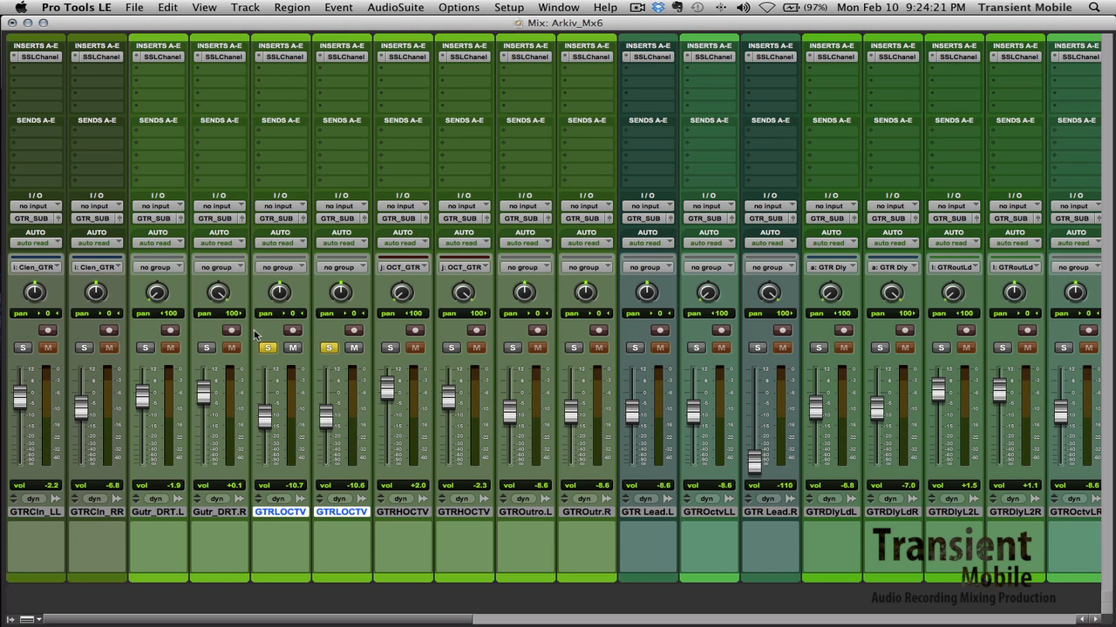
# - Remove the solo from both GTR LOCTV tracks and return to the Edit window
pyautogui.click(328, 347)
pyautogui.click(264, 349)
pyautogui.press('super+equal')
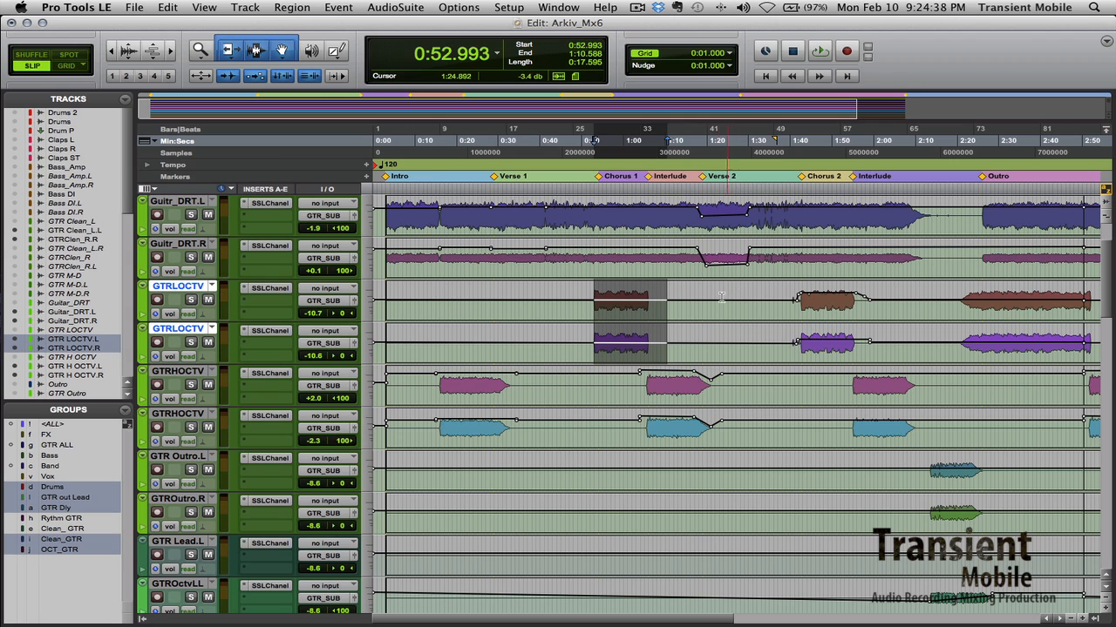
# - Bypass the SSLChannel inserts on both GTR H OCTV tracks, solo them and play their passage from 0:15.603 to 0:33.808
pyautogui.click(442, 390)
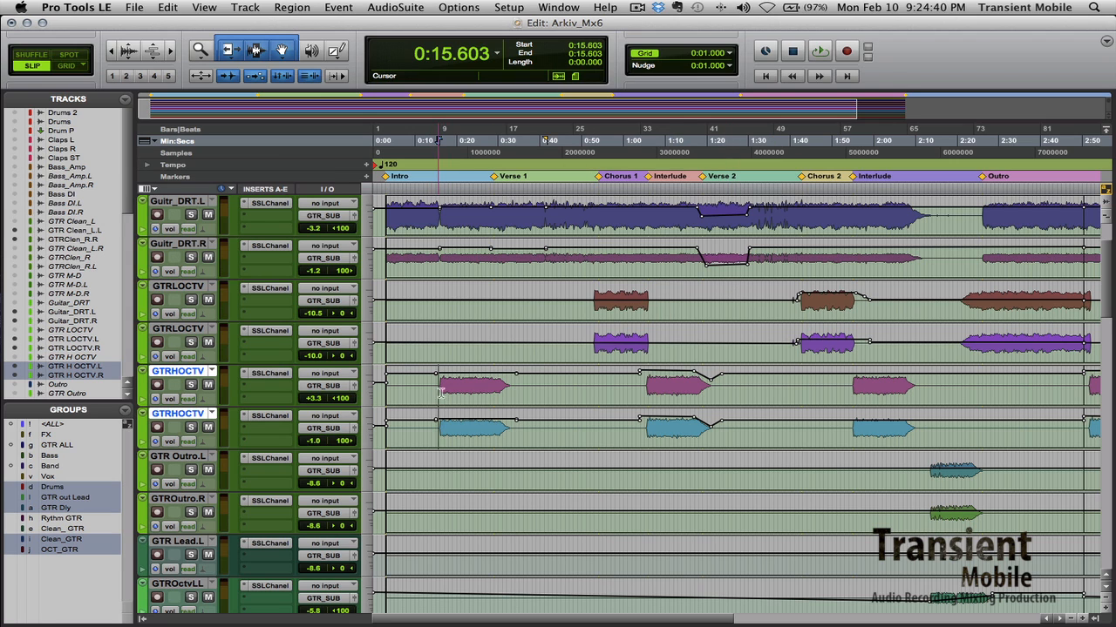
pyautogui.click(283, 373)
pyautogui.keyDown('super'); pyautogui.click(271, 415); pyautogui.keyUp('super')
pyautogui.click(191, 427)
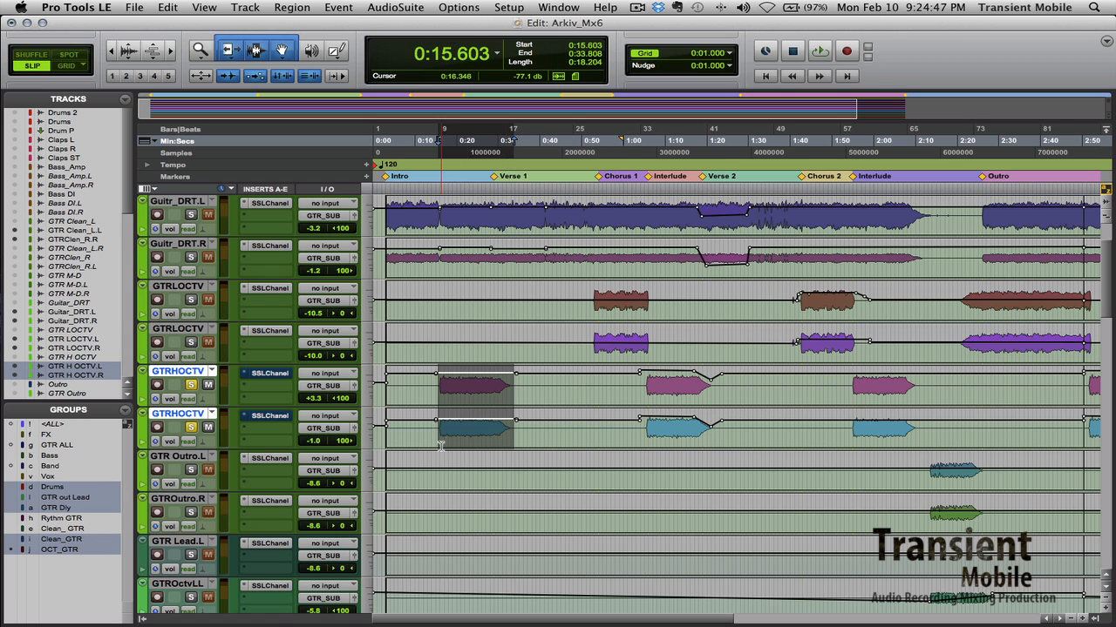
pyautogui.press('space')
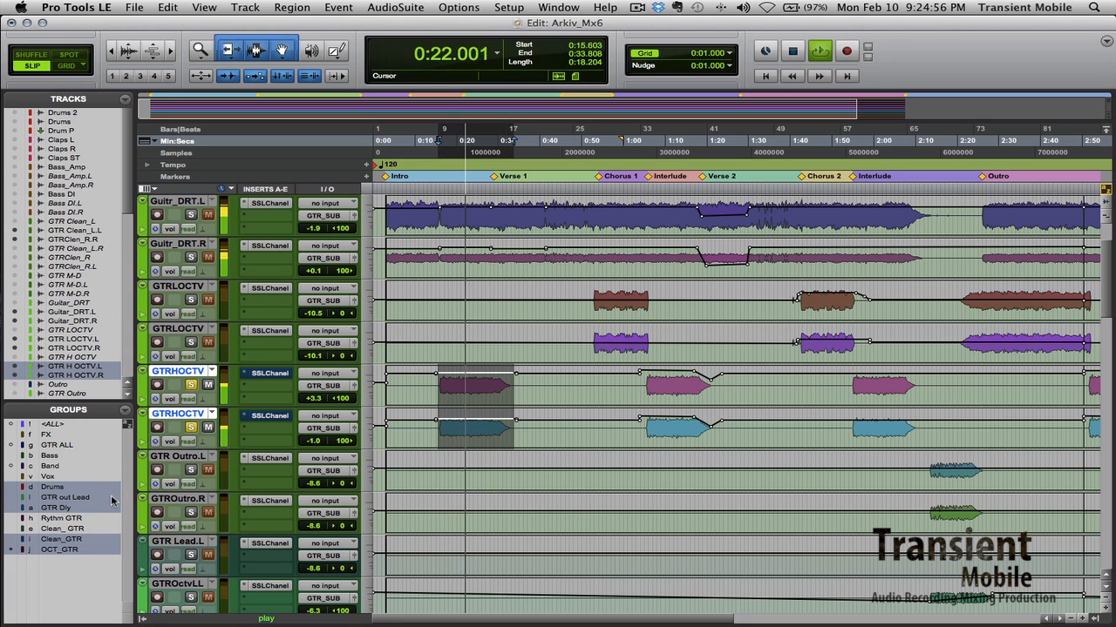
# - Reactivate the SSLChannel insert on GTR H OCTV.L in the Mix window, examine its settings and close the plug-in
pyautogui.press('super+equal')
pyautogui.press('j')
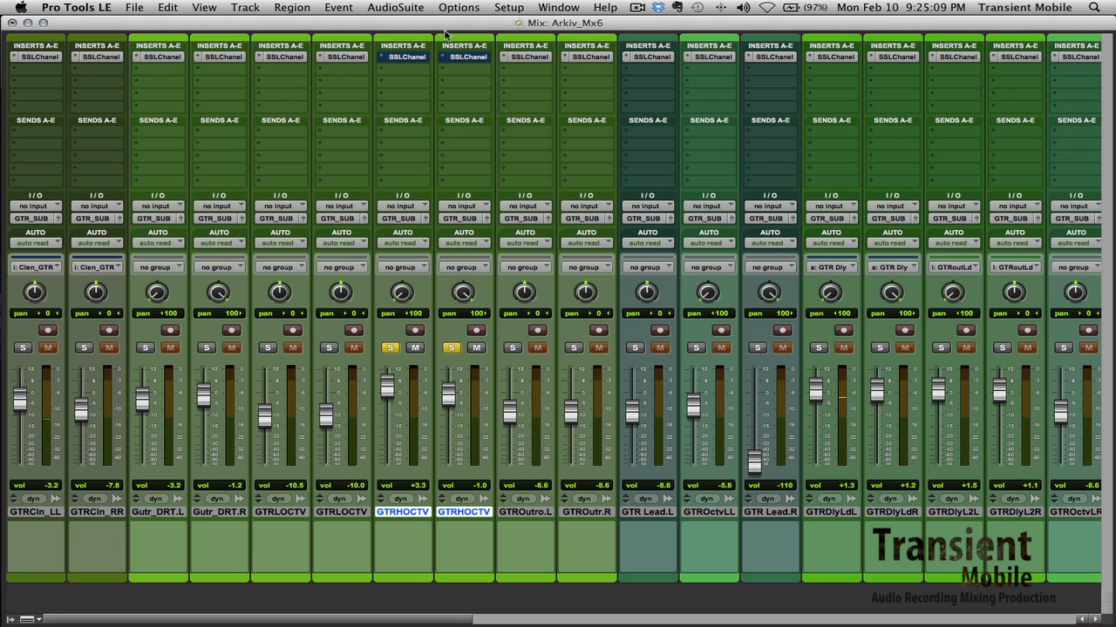
pyautogui.keyDown('super'); pyautogui.click(423, 55); pyautogui.keyUp('super')
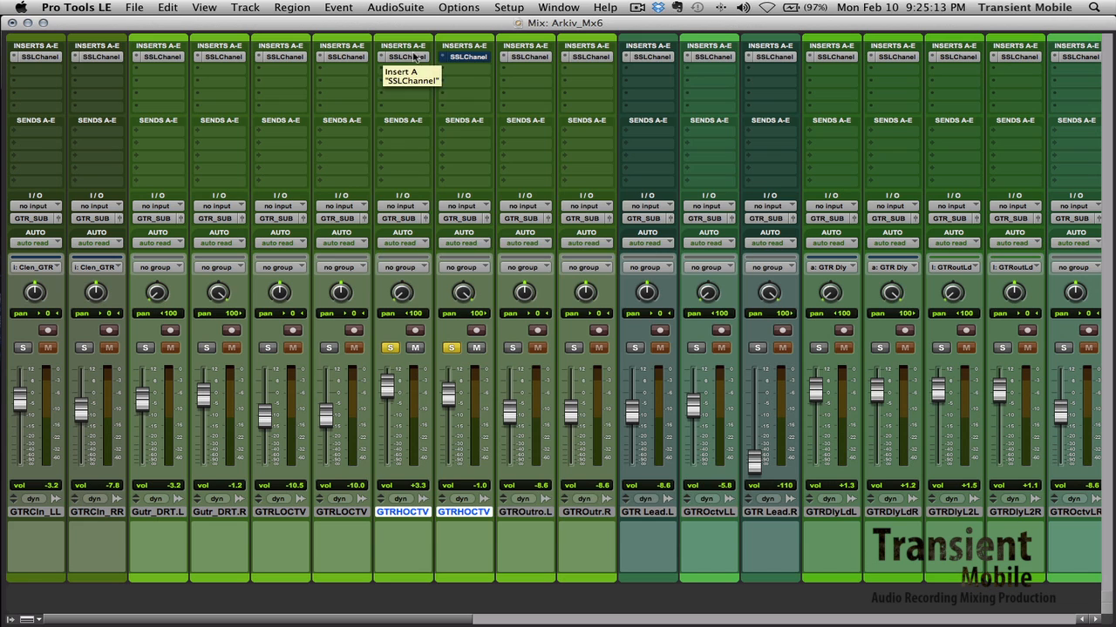
pyautogui.click(423, 56)
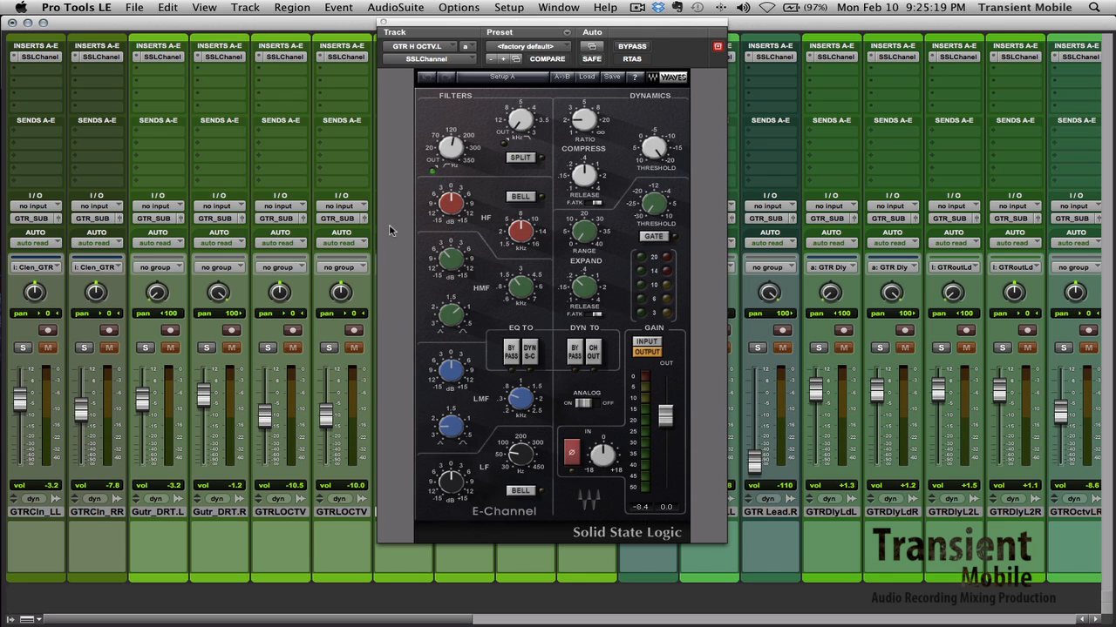
pyautogui.click(383, 24)
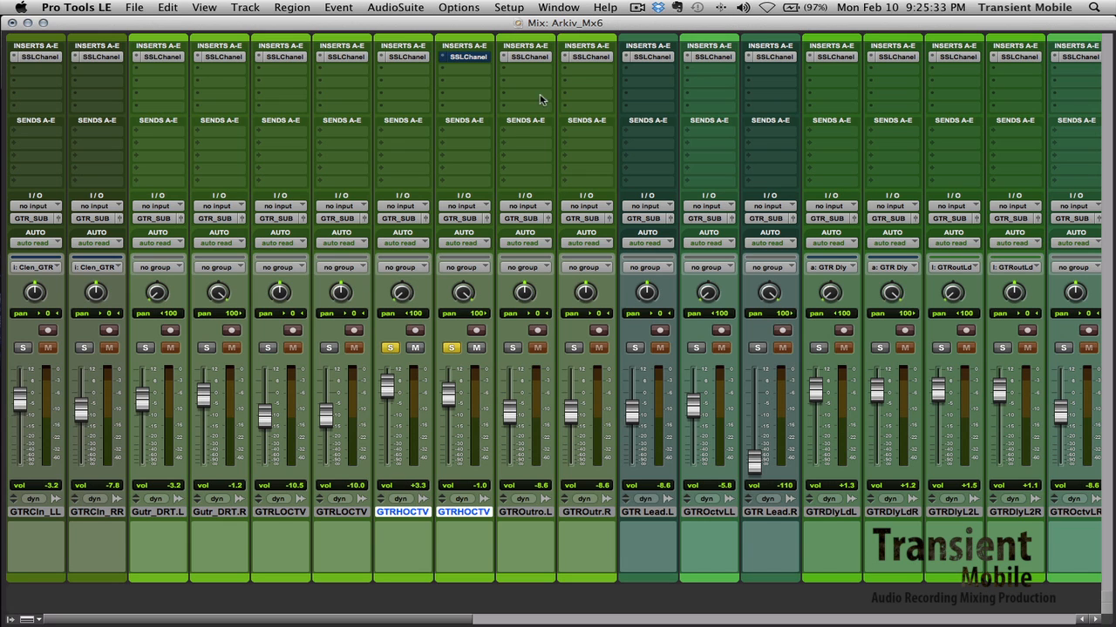
# - Reactivate the SSLChannel on GTR H OCTV.R, compare its settings with those of GTR H OCTV.L, and close the plug-in
pyautogui.click(478, 58)
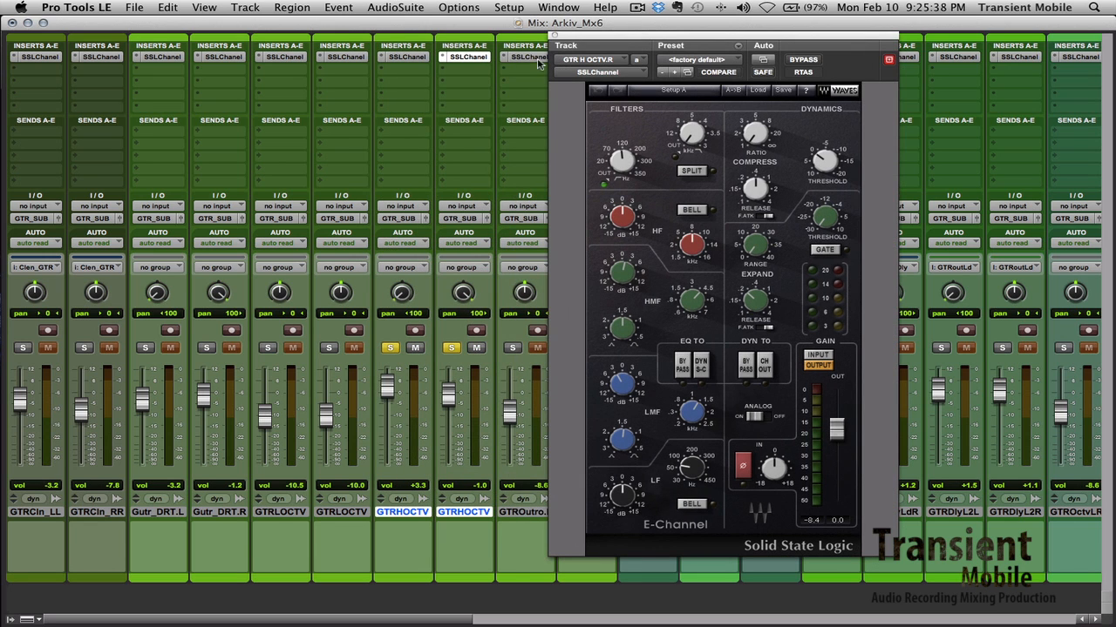
pyautogui.click(402, 58)
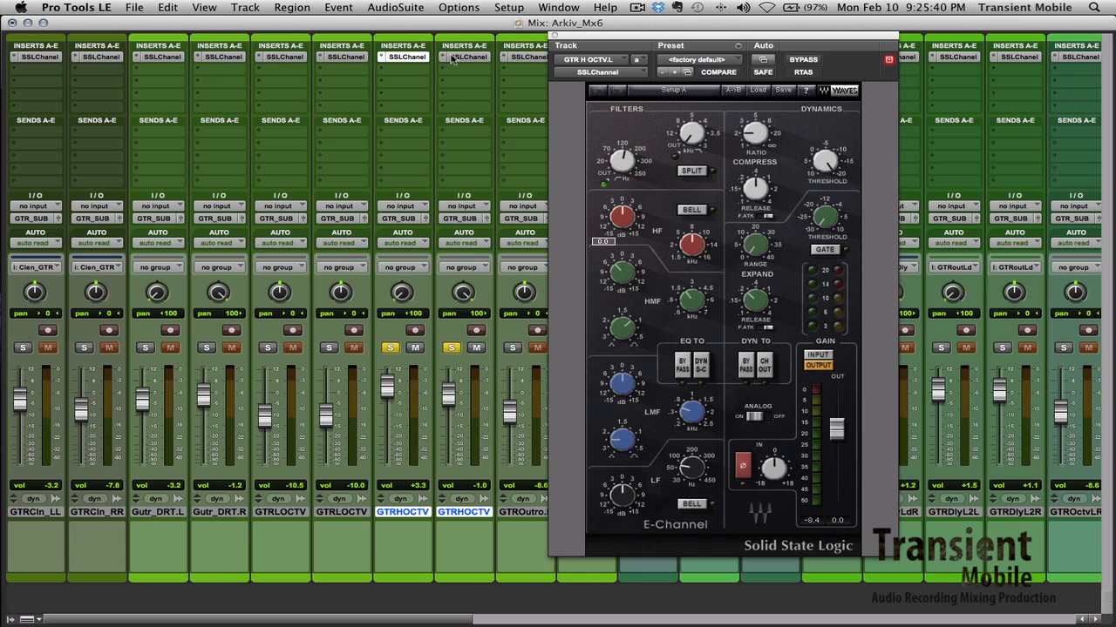
pyautogui.click(459, 58)
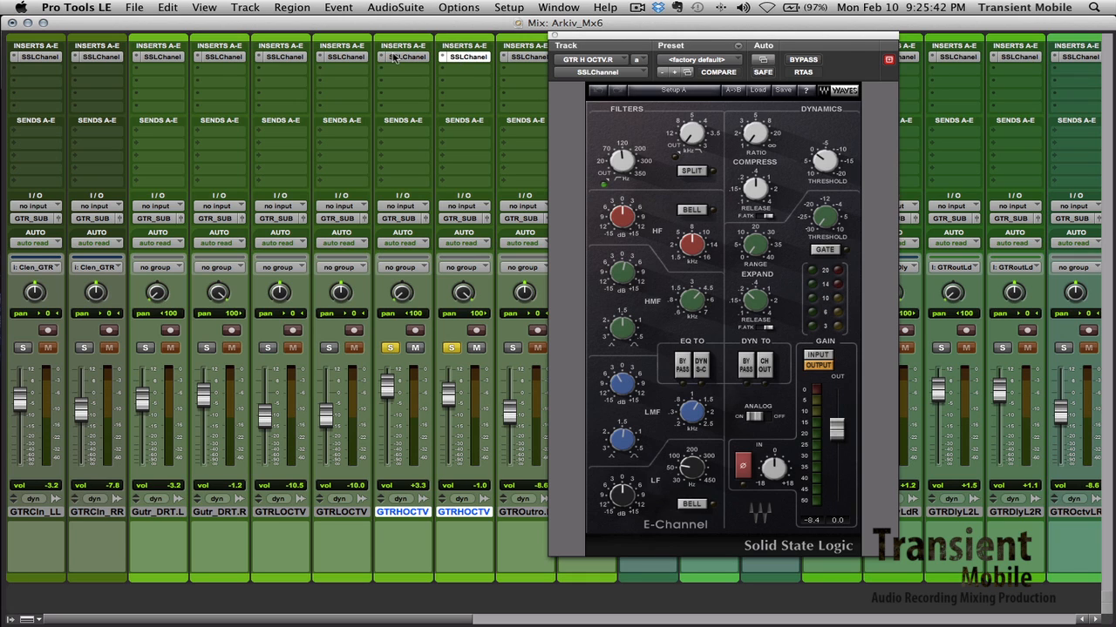
pyautogui.click(394, 58)
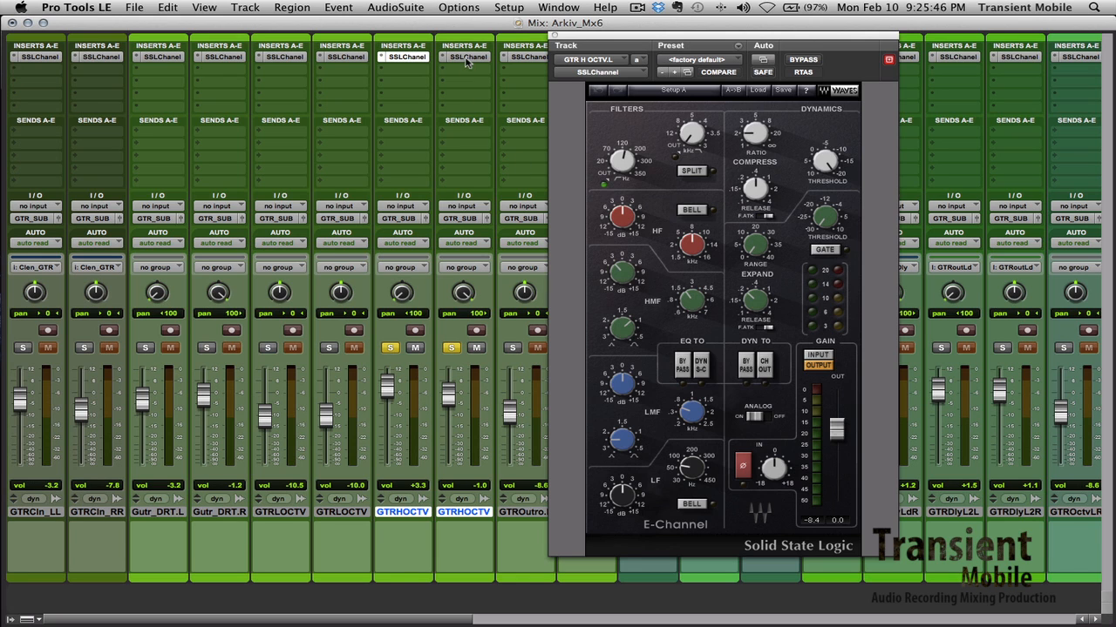
pyautogui.click(467, 58)
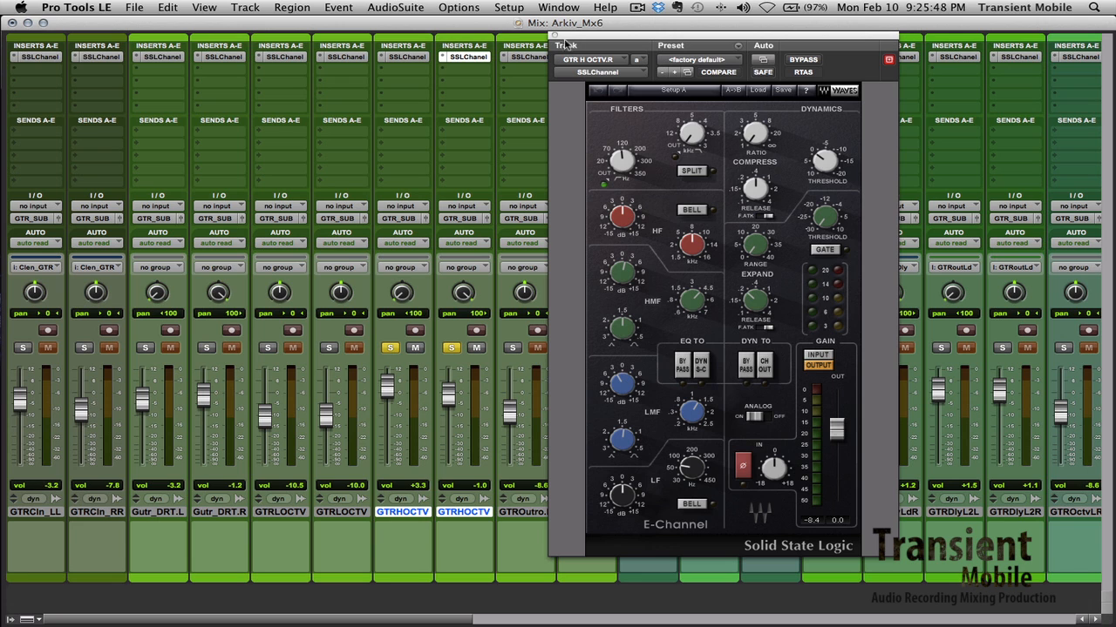
pyautogui.moveTo(550, 37); pyautogui.dragTo(551, 37)
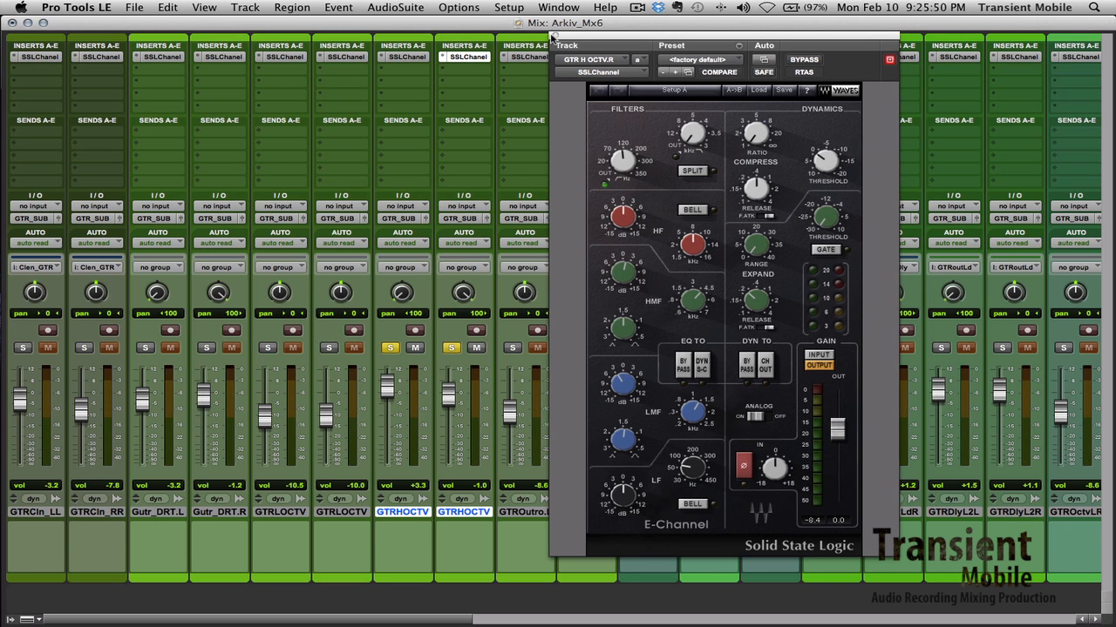
pyautogui.click(552, 36)
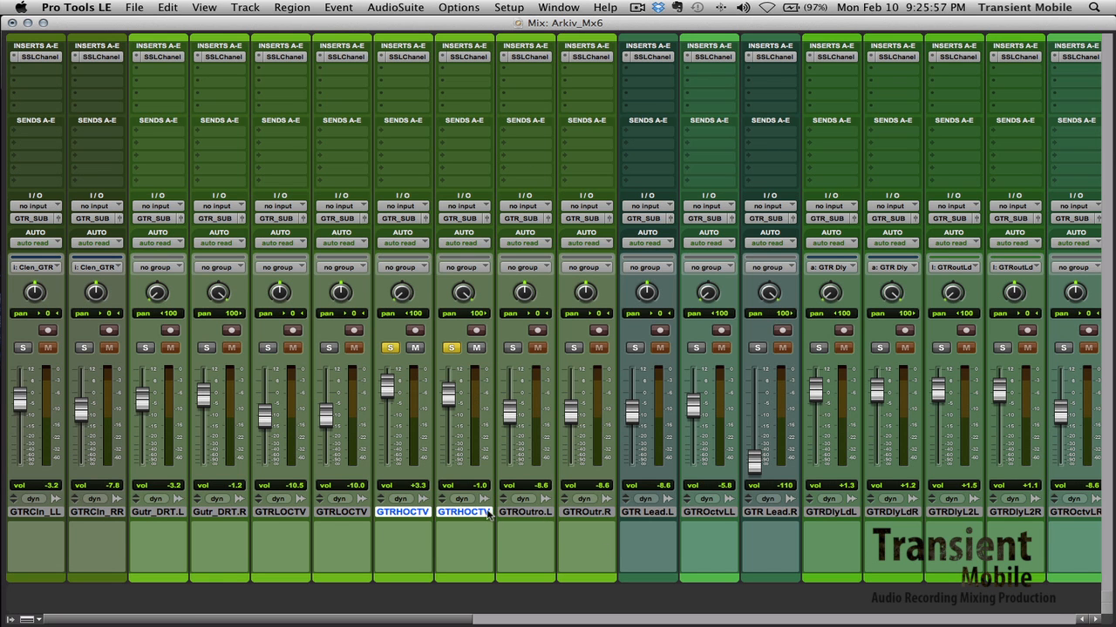
# - Remove the solo from both GTR H OCTV tracks, and select and solo GTR Outro.L and GTR Outro.R in the mixer
pyautogui.press('super+equal')
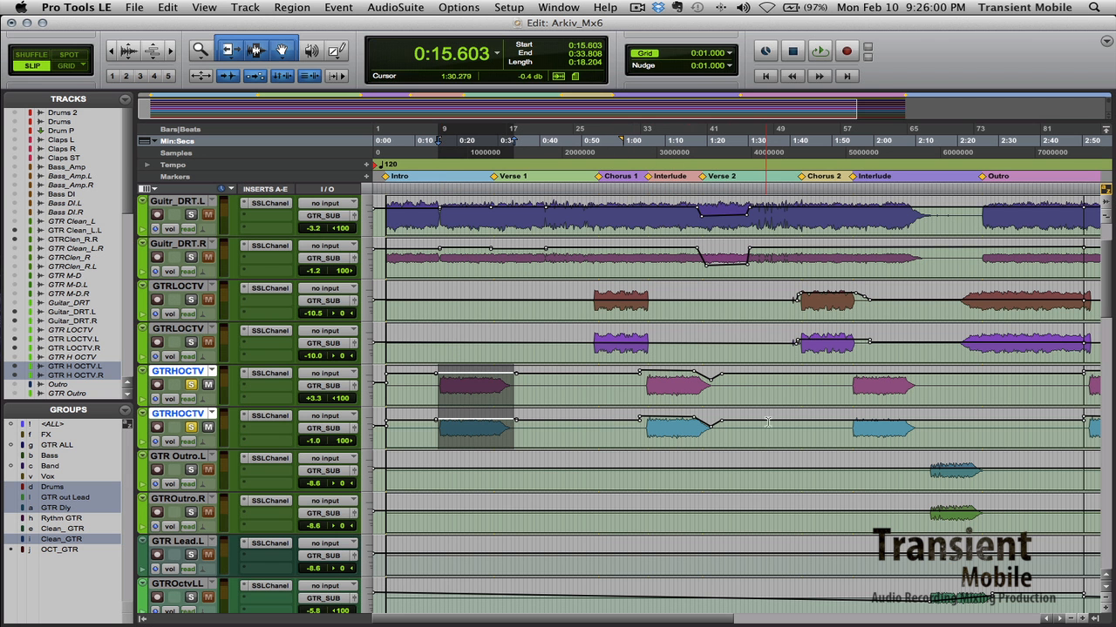
pyautogui.press('super+equal')
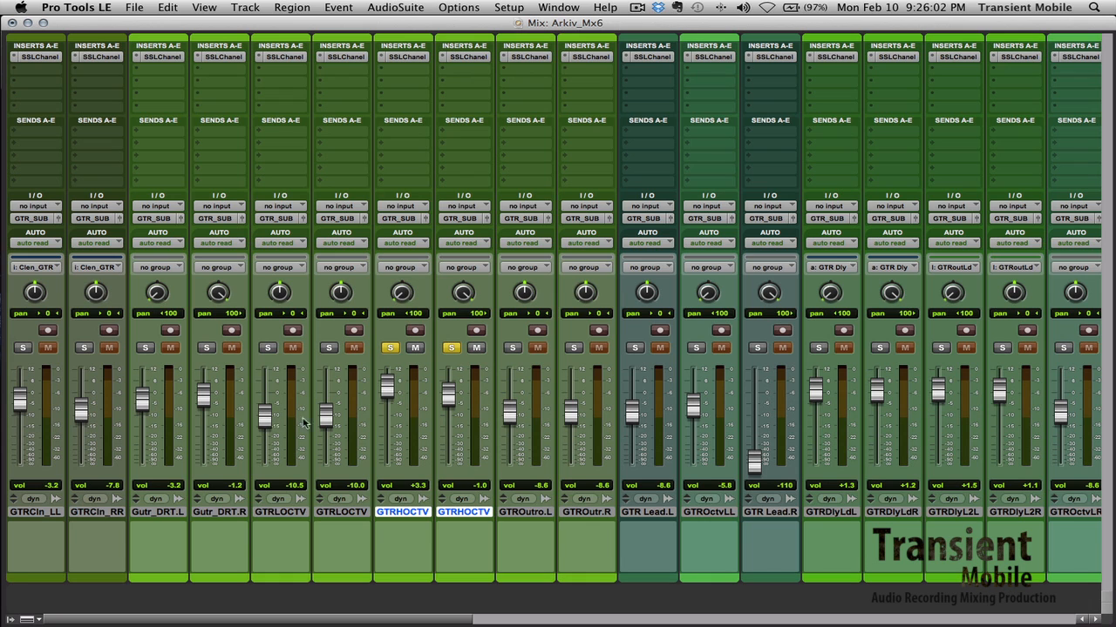
pyautogui.click(452, 350)
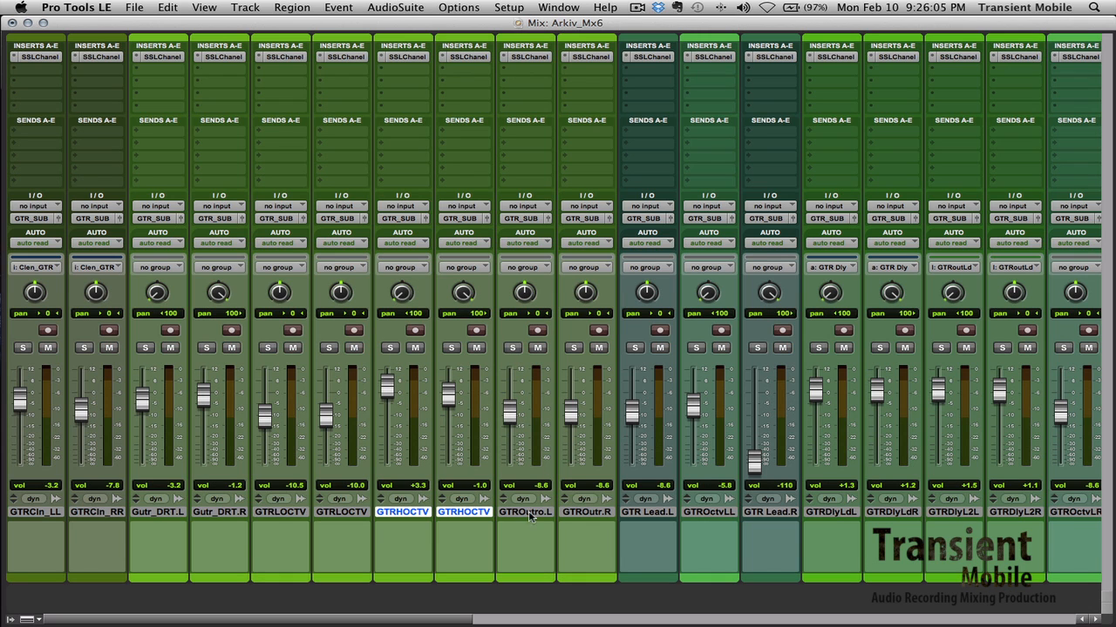
pyautogui.click(528, 512)
pyautogui.keyDown('shift'); pyautogui.click(605, 513); pyautogui.keyUp('shift')
pyautogui.click(512, 349)
pyautogui.click(573, 348)
# - In the Edit window, select the passage from 2:12.260 to 2:27.214 on both GTR Outro tracks
pyautogui.press('super+equal')
pyautogui.scroll(-2, 566, 340)
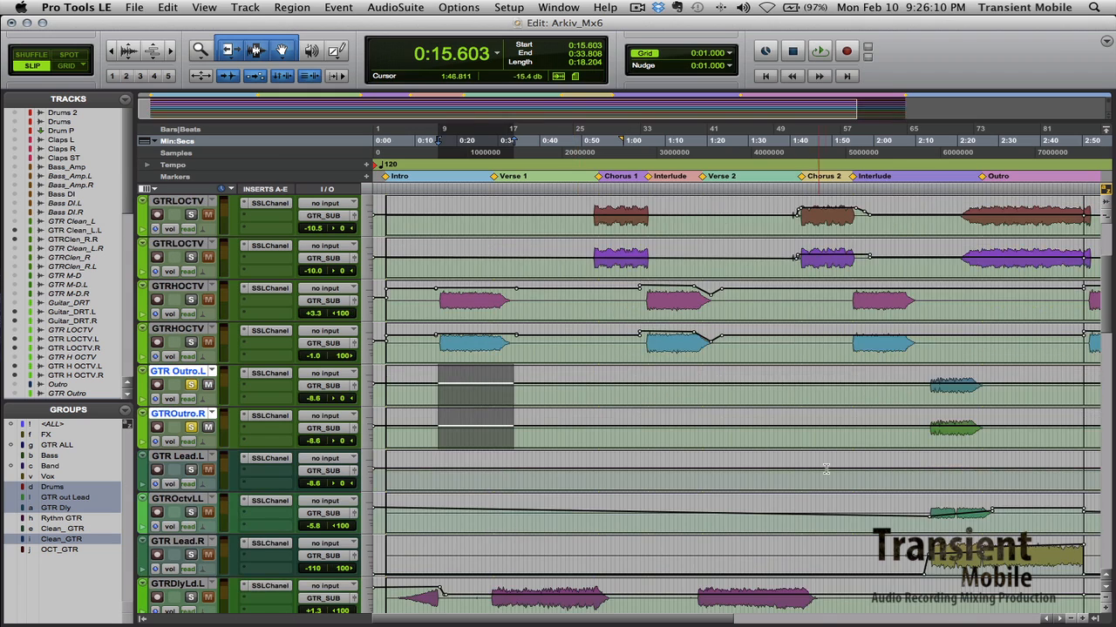
pyautogui.press('r')
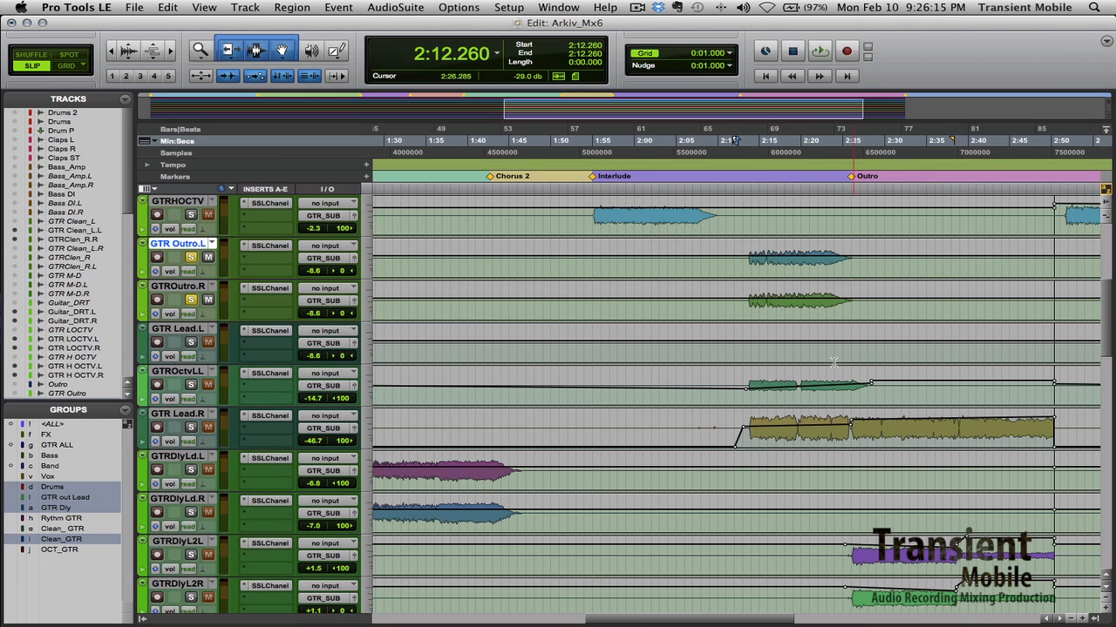
pyautogui.scroll(1, 811, 287)
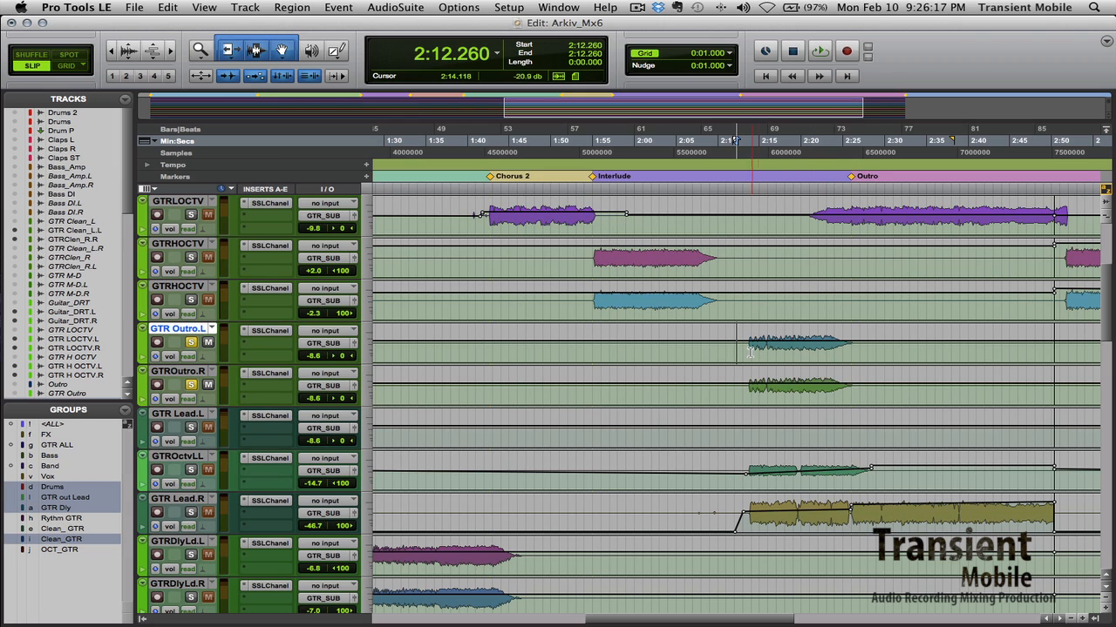
pyautogui.keyDown('shift'); pyautogui.click(738, 394); pyautogui.keyUp('shift')
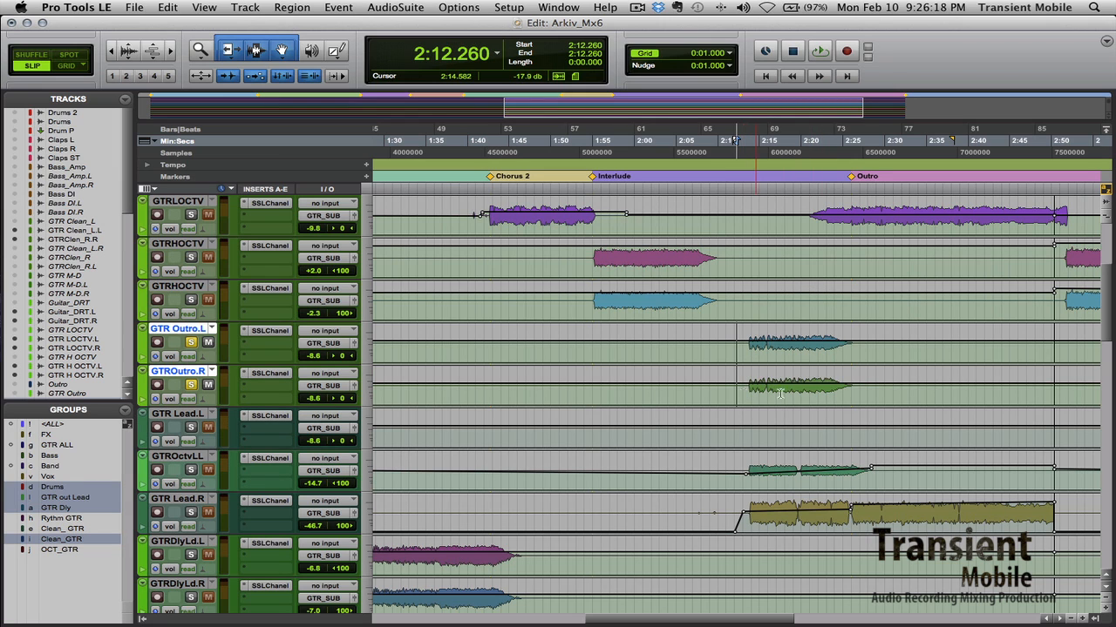
pyautogui.keyDown('shift'); pyautogui.click(859, 392); pyautogui.keyUp('shift')
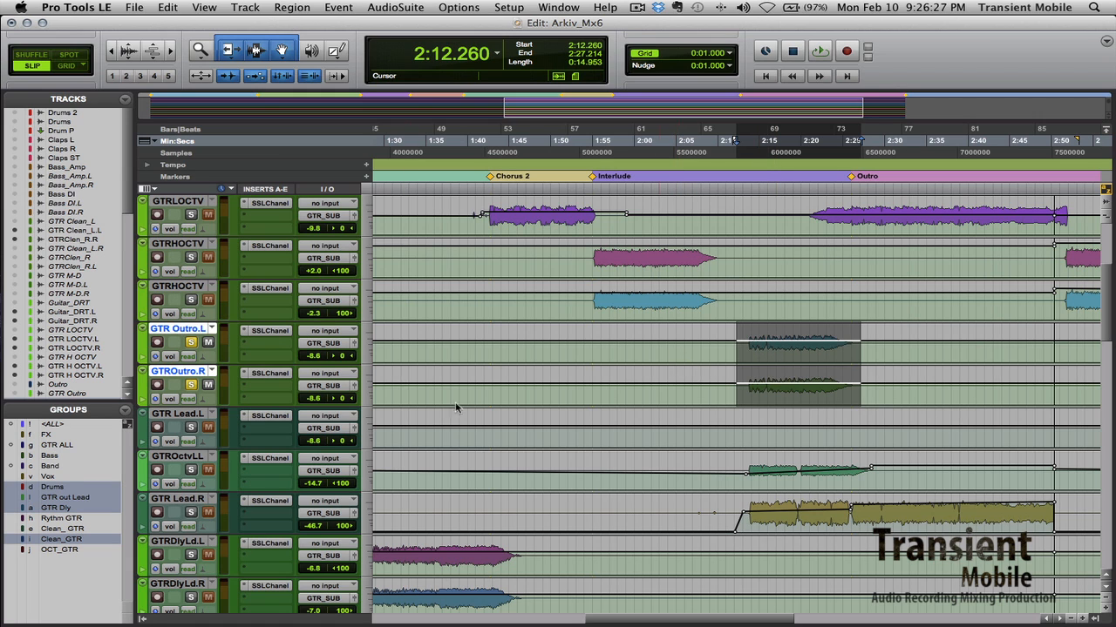
# - Bypass the SSLChannel inserts on both GTR Outro tracks during playback in the mixer, and reactivate them to compare
pyautogui.press('super+equal')
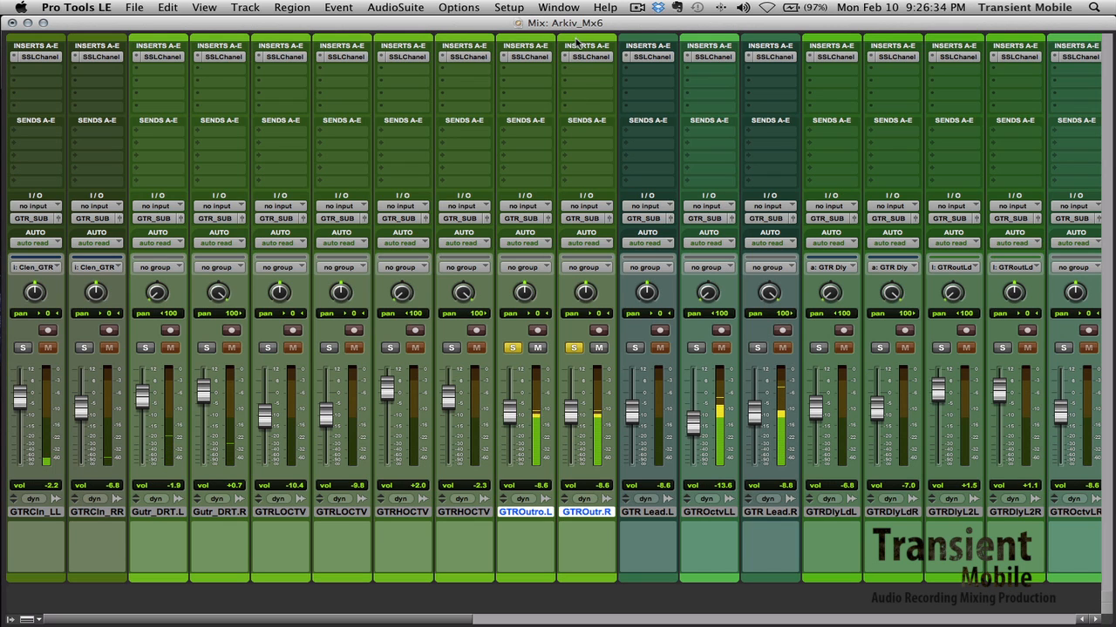
pyautogui.click(541, 57)
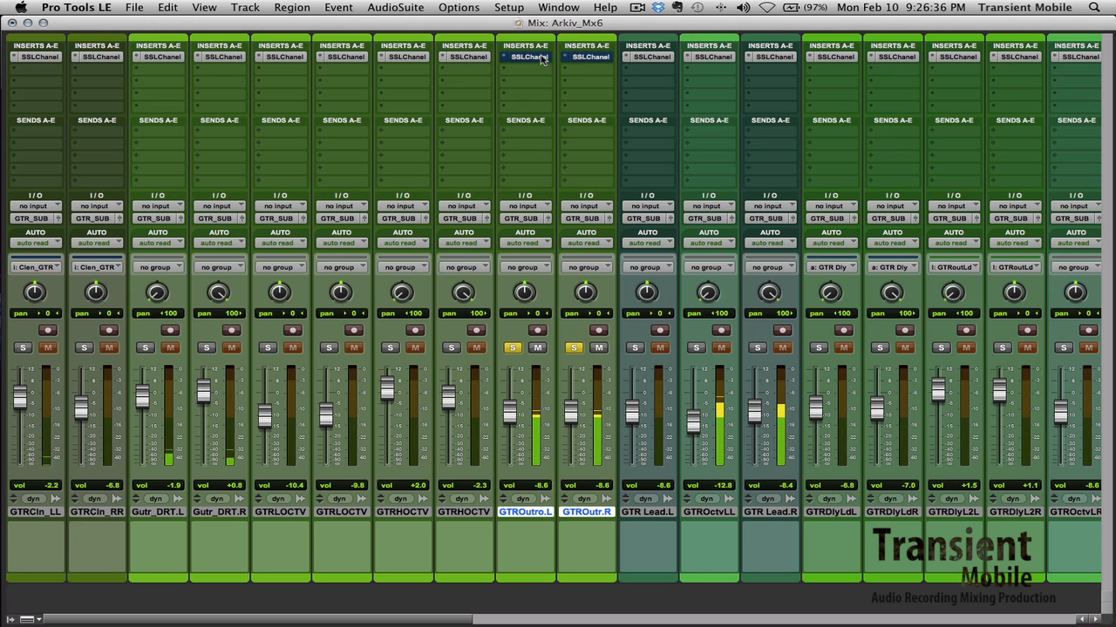
pyautogui.keyDown('super'); pyautogui.click(541, 59); pyautogui.keyUp('super')
pyautogui.keyDown('super'); pyautogui.click(612, 59); pyautogui.keyUp('super')
# - Examine the SSLChannel settings of GTR Outro.L and GTR Outro.R, closing the plug-in after each
pyautogui.click(544, 58)
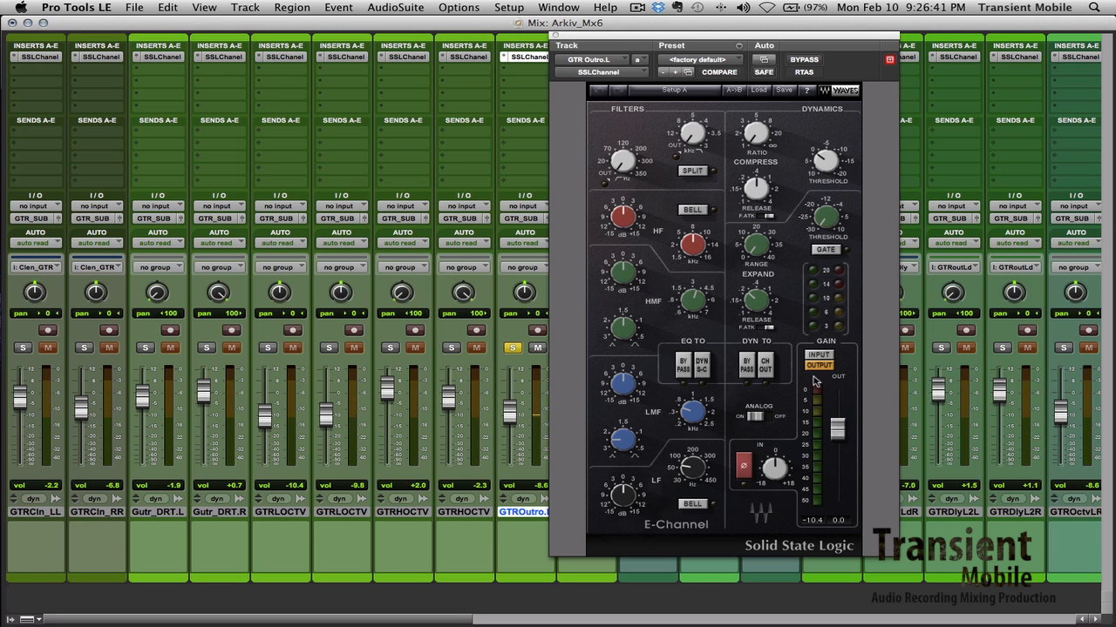
pyautogui.click(554, 36)
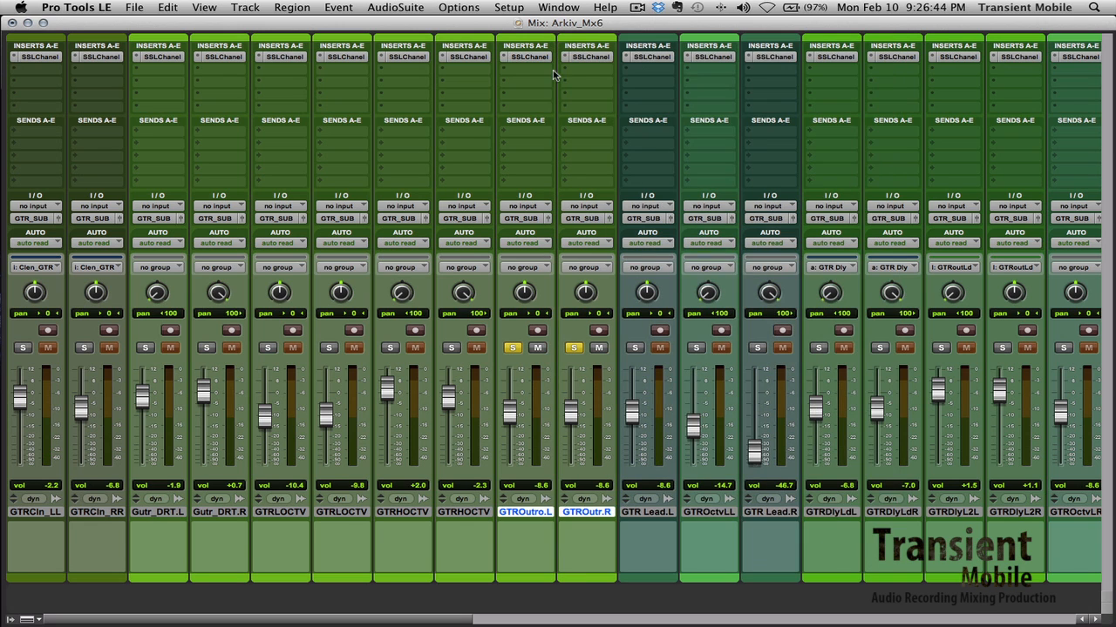
pyautogui.click(582, 58)
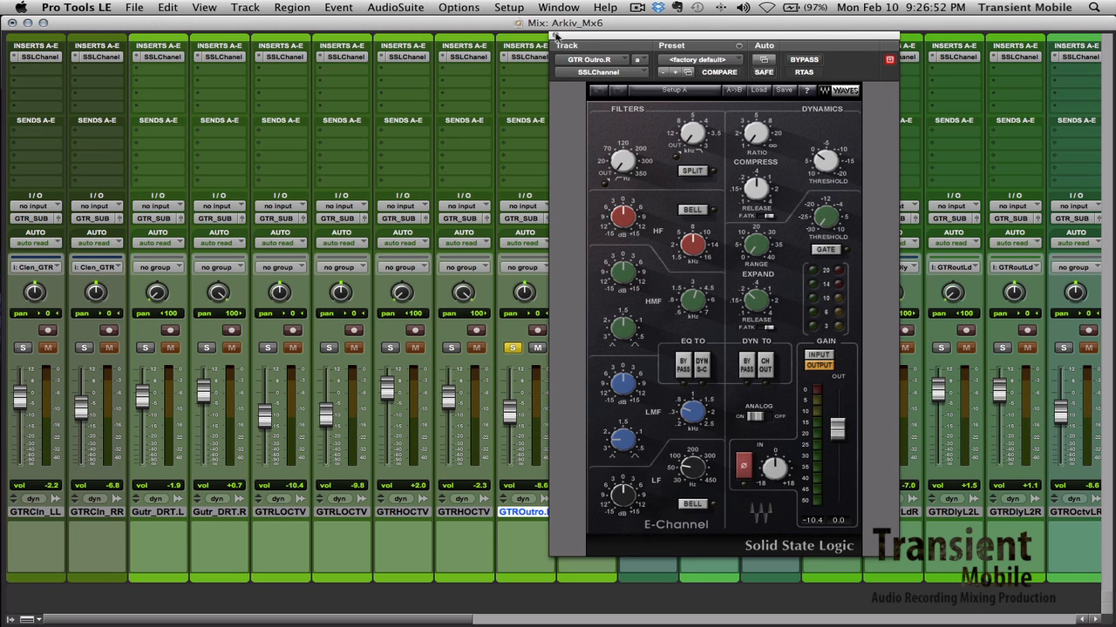
pyautogui.click(553, 35)
# - Remove the solo from both GTR Outro tracks, and select the GTR Lead.L and GTROctvLL tracks in the mixer
pyautogui.press('super+equal')
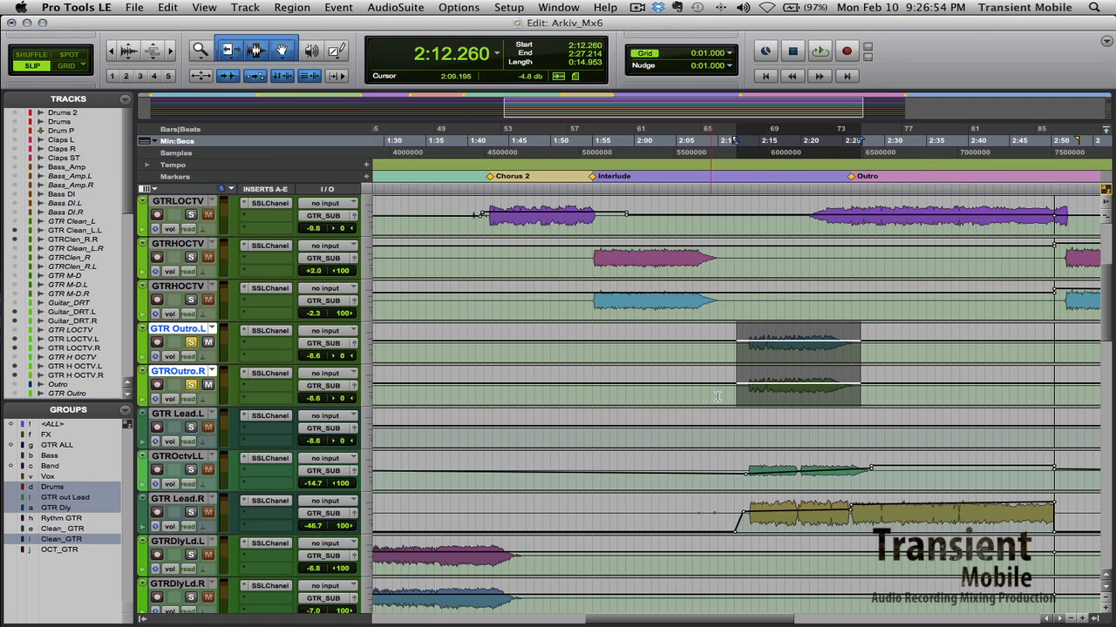
pyautogui.press('super+bracketleft')
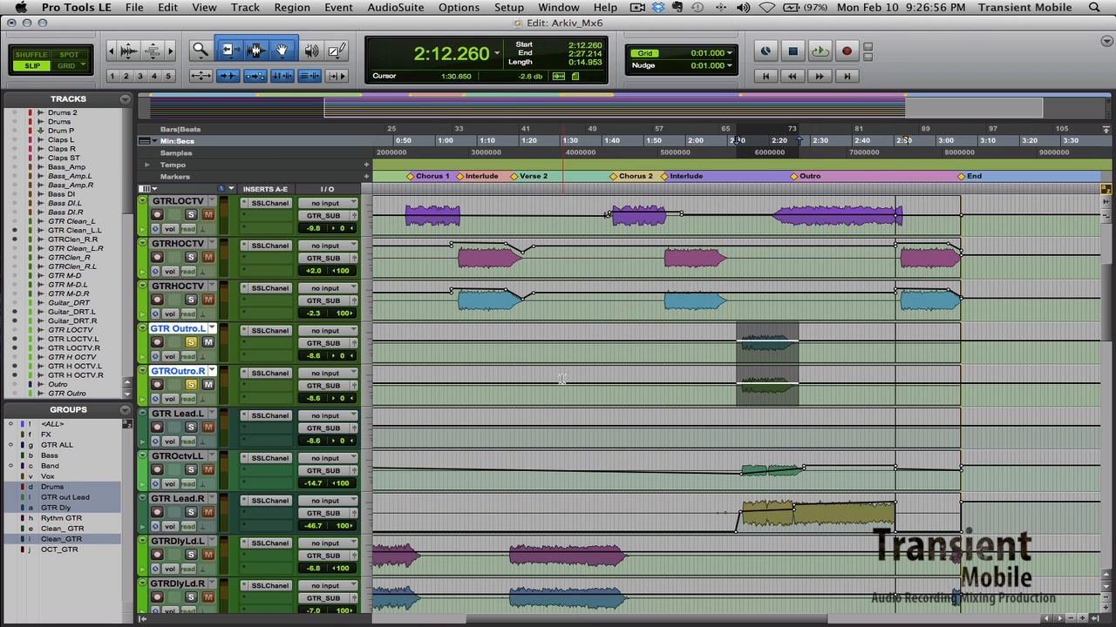
pyautogui.press('super+equal')
pyautogui.click(514, 349)
pyautogui.click(657, 515)
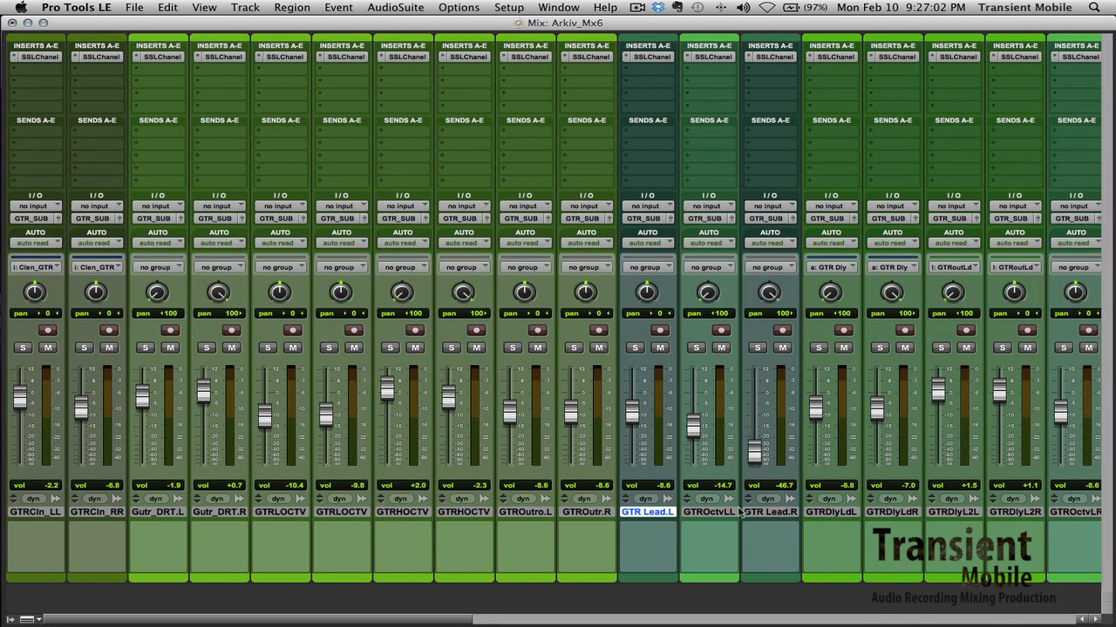
pyautogui.keyDown('shift'); pyautogui.click(709, 513); pyautogui.keyUp('shift')
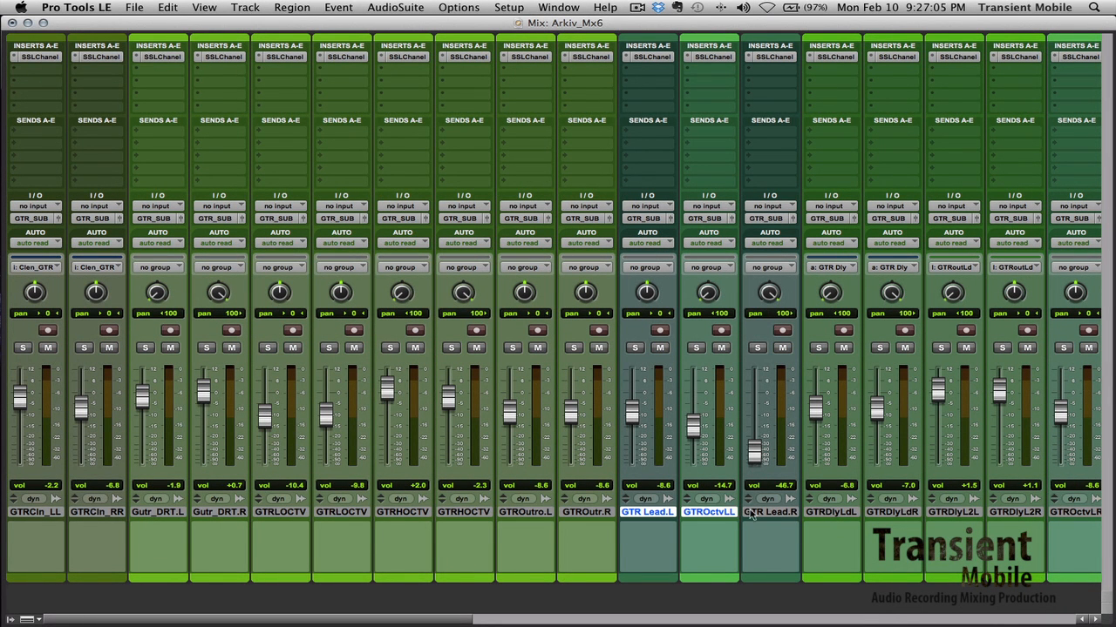
# - Select GTROctvLL and GTR Lead.R together in the Edit window and solo both tracks
pyautogui.press('super+equal')
pyautogui.scroll(2, 181, 276)
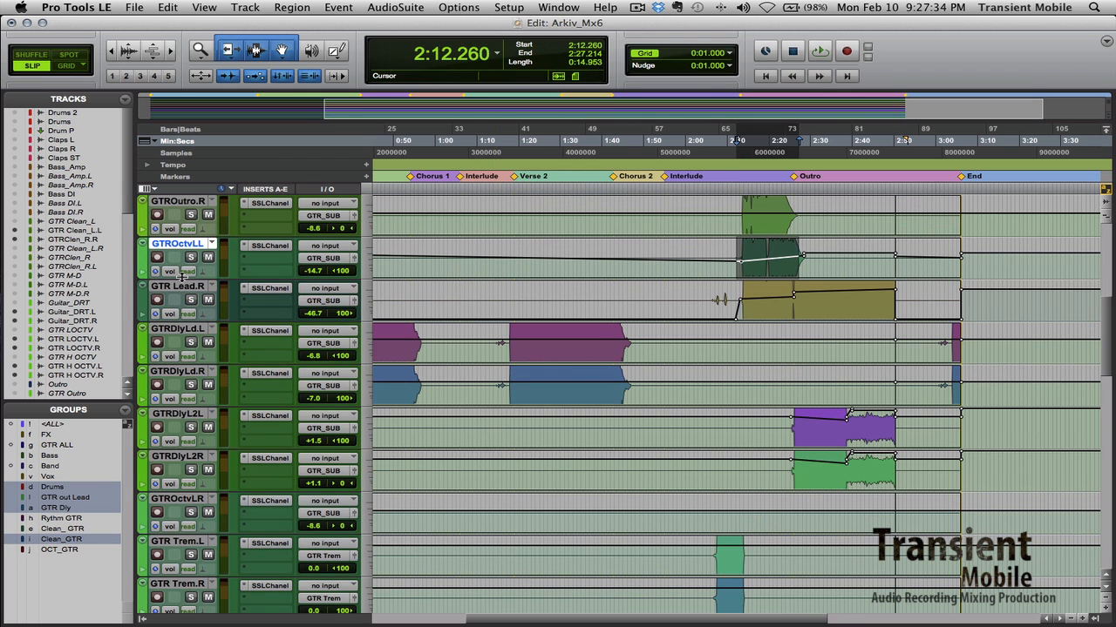
pyautogui.keyDown('shift'); pyautogui.click(186, 288); pyautogui.keyUp('shift')
pyautogui.hscroll(-3, 912, 309)
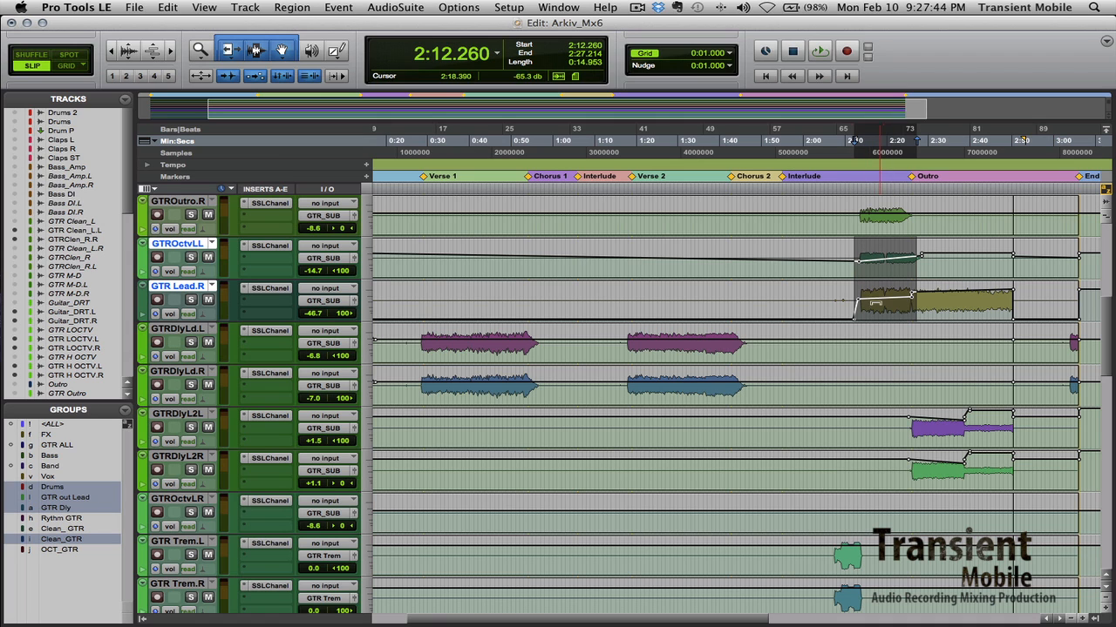
pyautogui.click(190, 258)
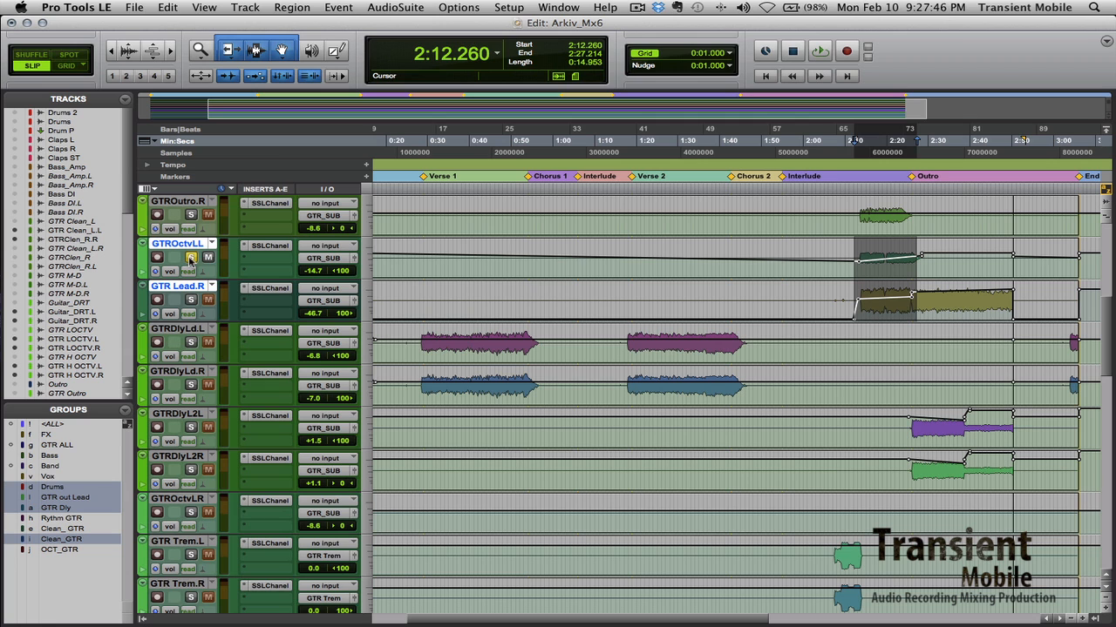
pyautogui.click(190, 300)
# - Bypass the SSLChannel inserts on the GTROctvLL and GTR Lead.R tracks
pyautogui.click(265, 247)
pyautogui.keyDown('super'); pyautogui.click(265, 248); pyautogui.keyUp('super')
pyautogui.keyDown('super'); pyautogui.click(267, 290); pyautogui.keyUp('super')
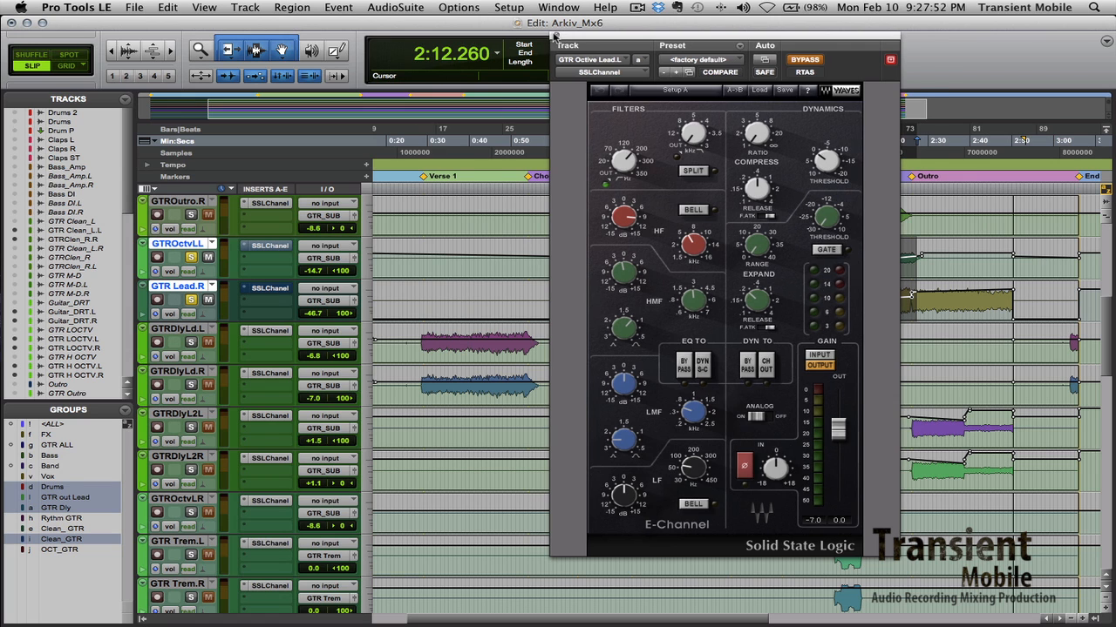
# - Close the SSLChannel plug-in and play the selected lead guitar passage with both inserts bypassed
pyautogui.click(553, 37)
pyautogui.press('space')
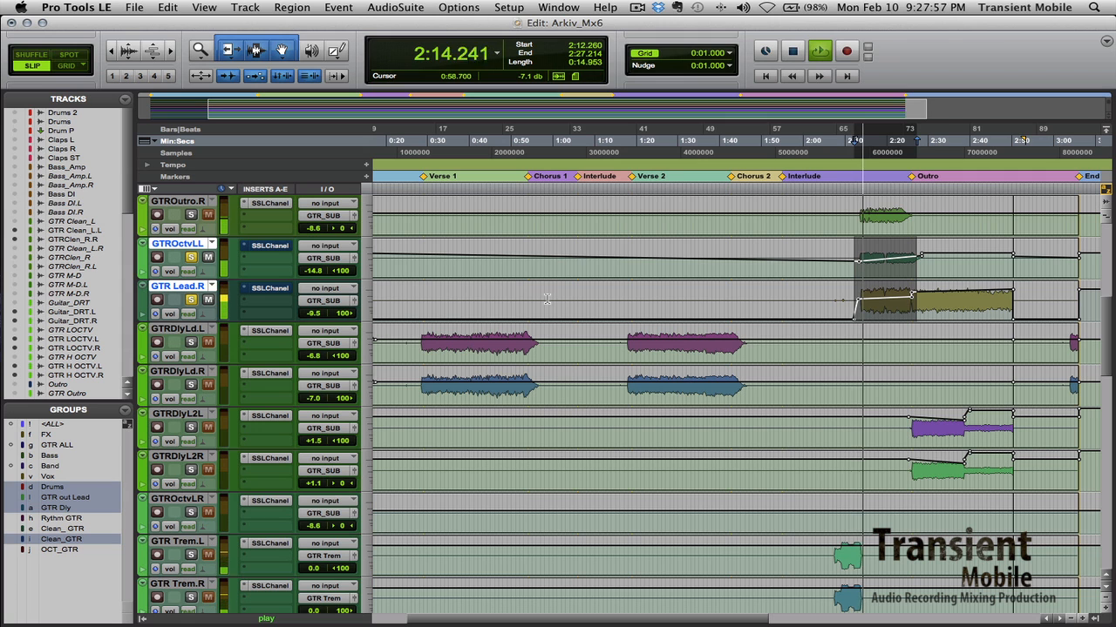
pyautogui.press('t')
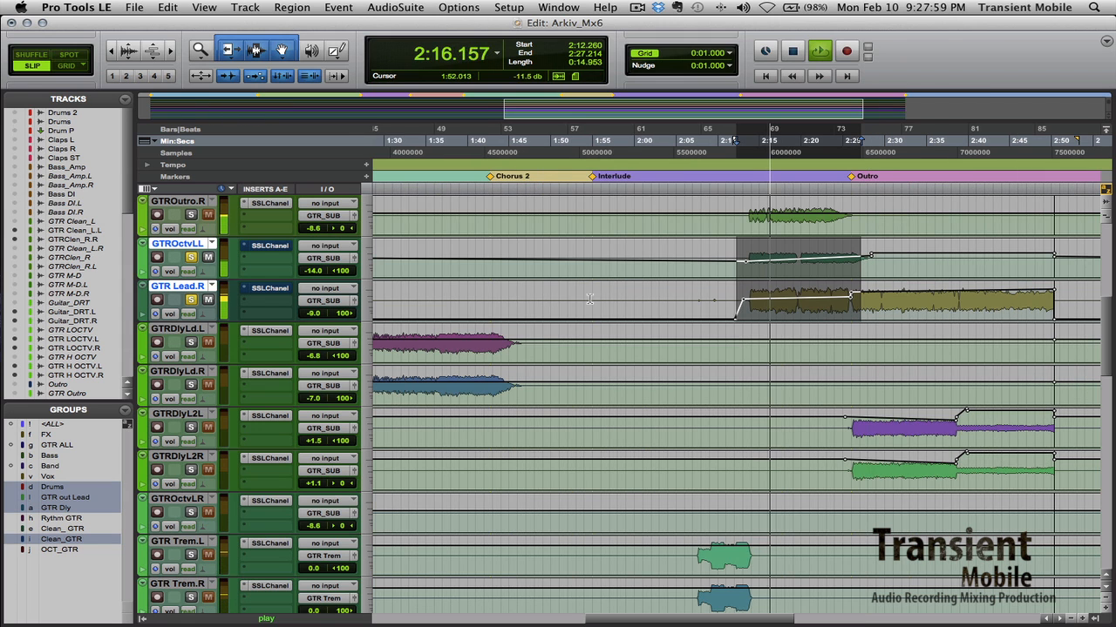
pyautogui.hscroll(4, 593, 299)
# - Toggle the solos of GTROctvLL and GTR Lead.R in the mixer to compare the two lead guitars during playback
pyautogui.press('super+equal')
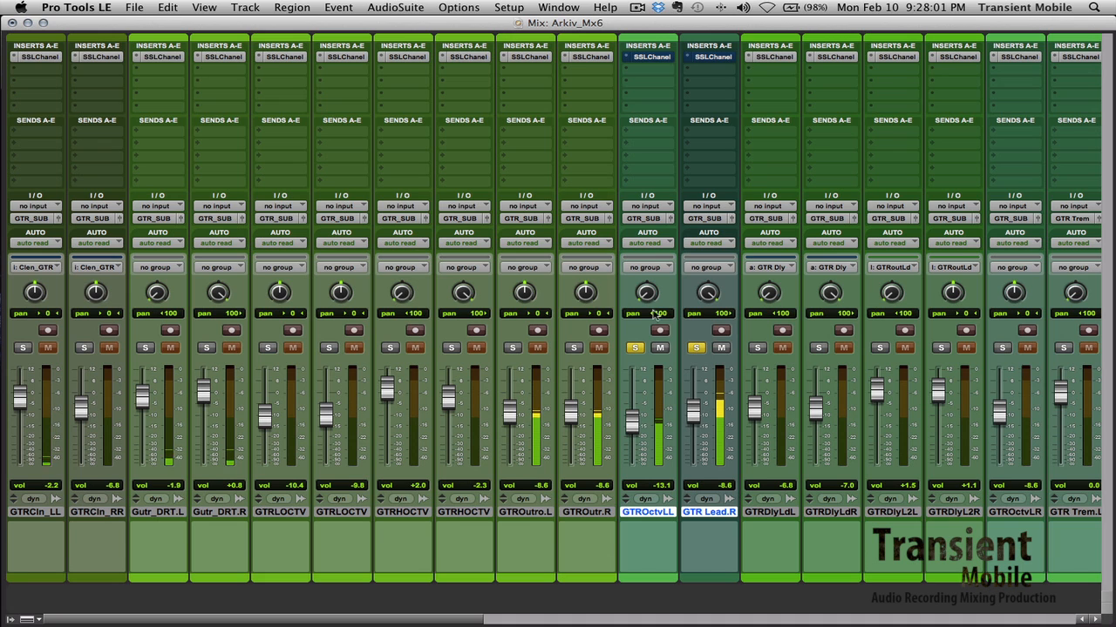
pyautogui.click(697, 348)
pyautogui.click(697, 348)
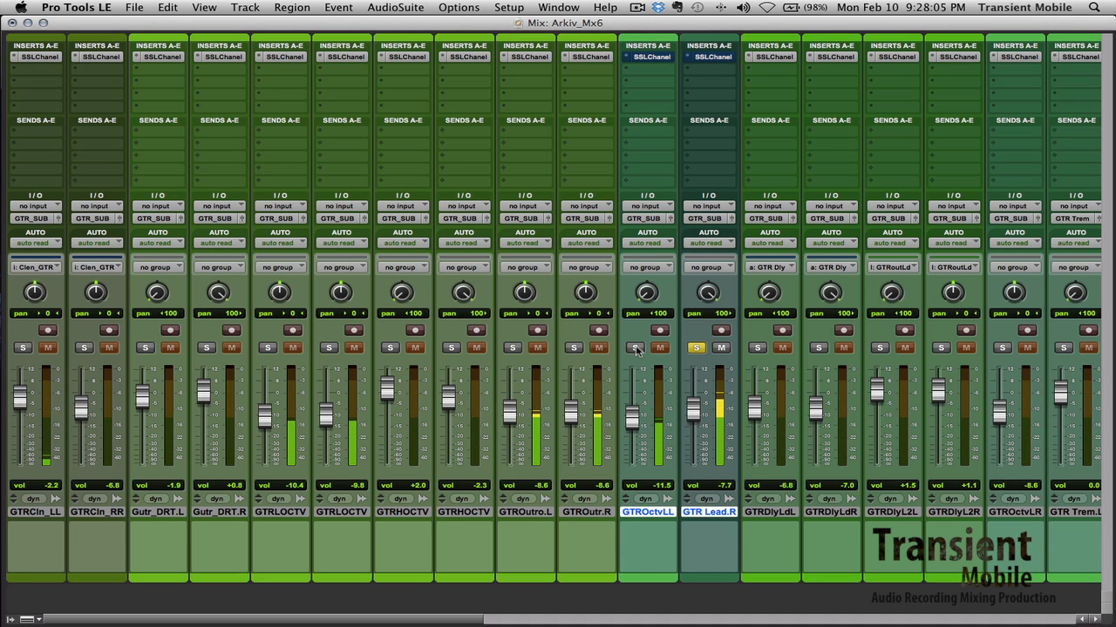
pyautogui.press('super+equal')
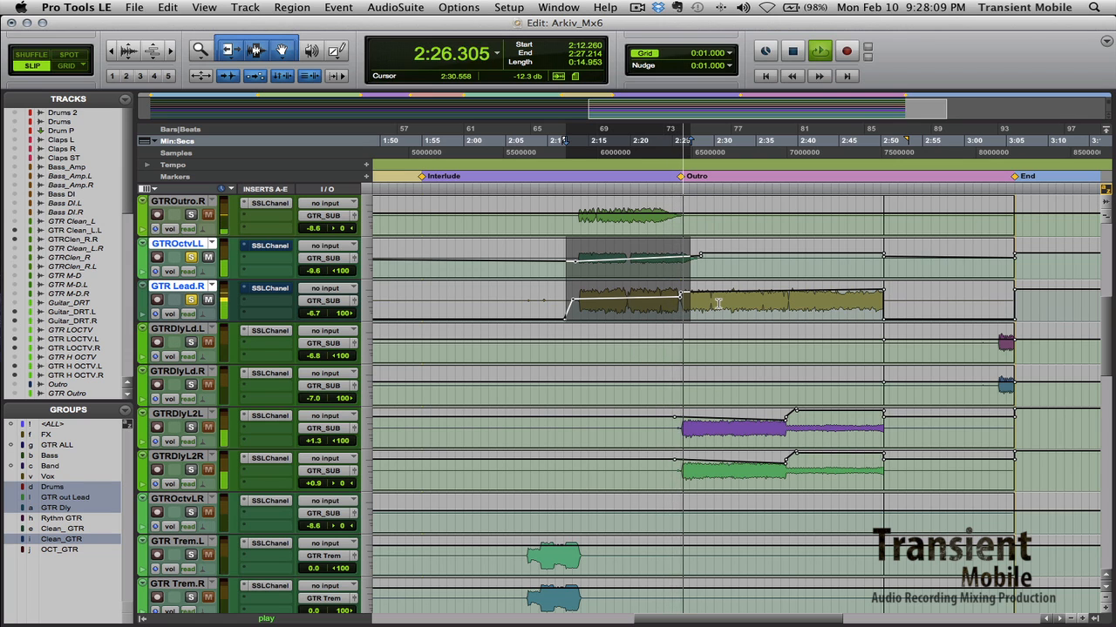
# - Take the SSLChannel inserts on GTROctvLL and GTR Lead.R out of bypass and examine each plug-in's settings, closing it after viewing
pyautogui.press('super+equal')
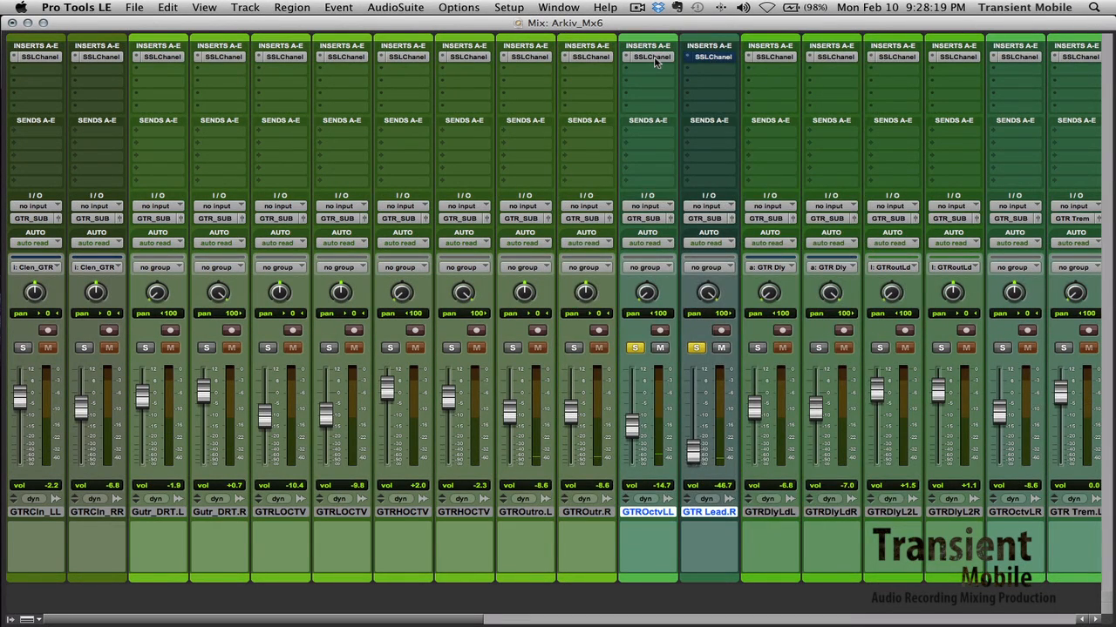
pyautogui.click(654, 57)
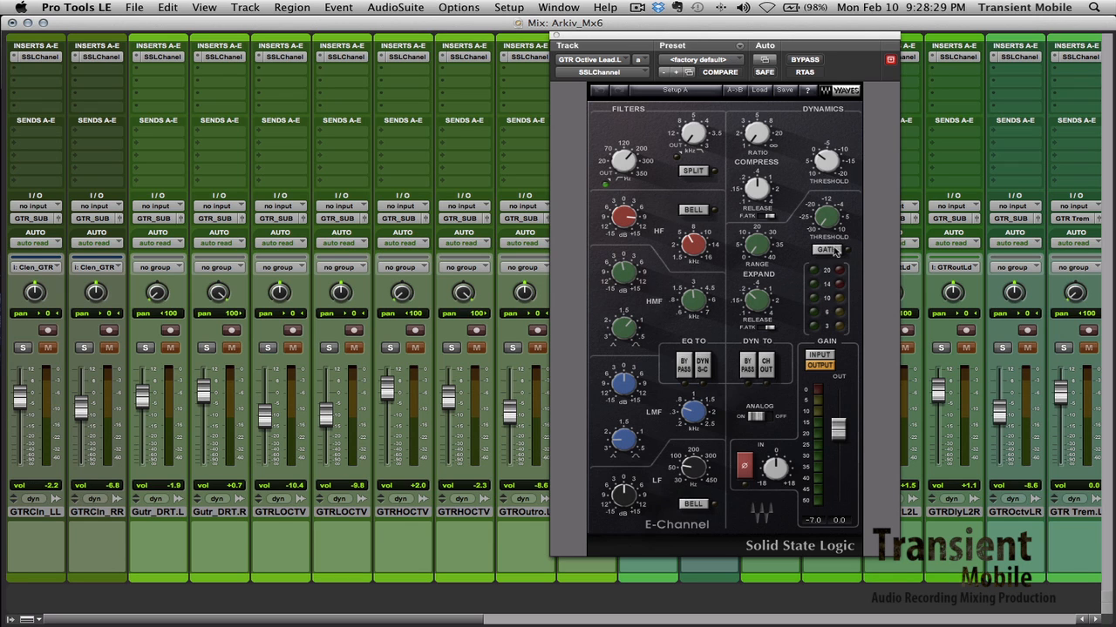
pyautogui.click(556, 38)
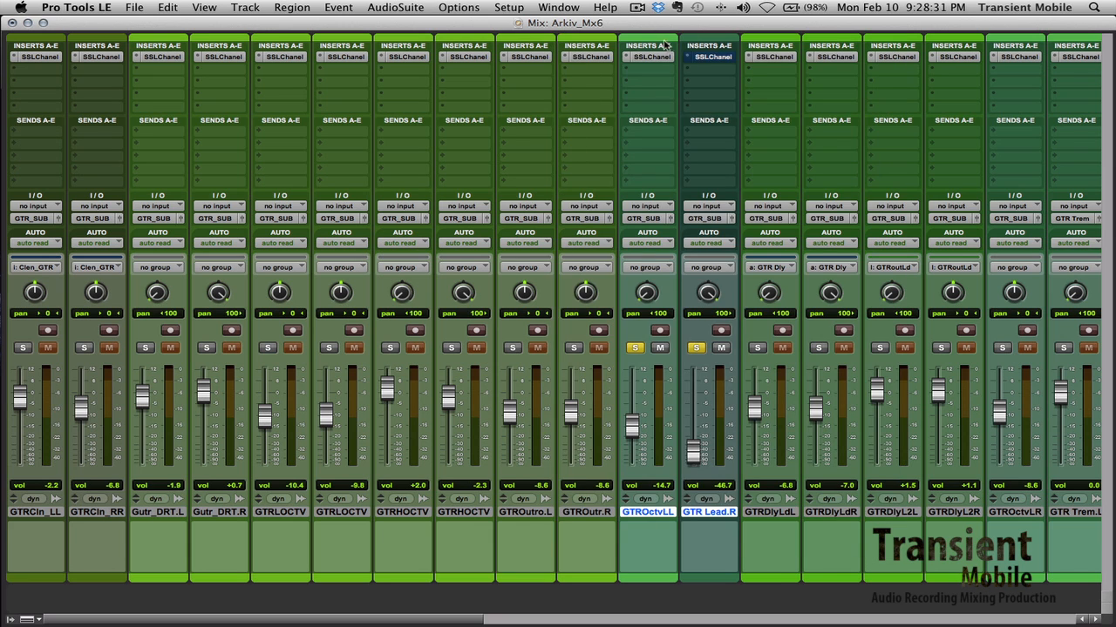
pyautogui.click(706, 59)
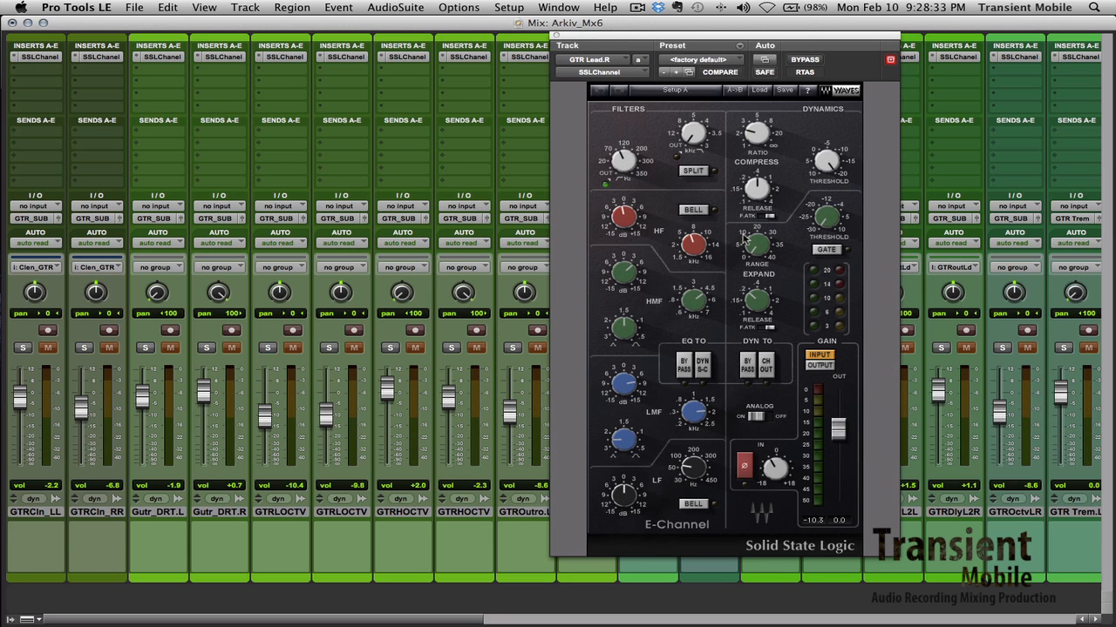
pyautogui.moveTo(749, 35); pyautogui.dragTo(558, 9)
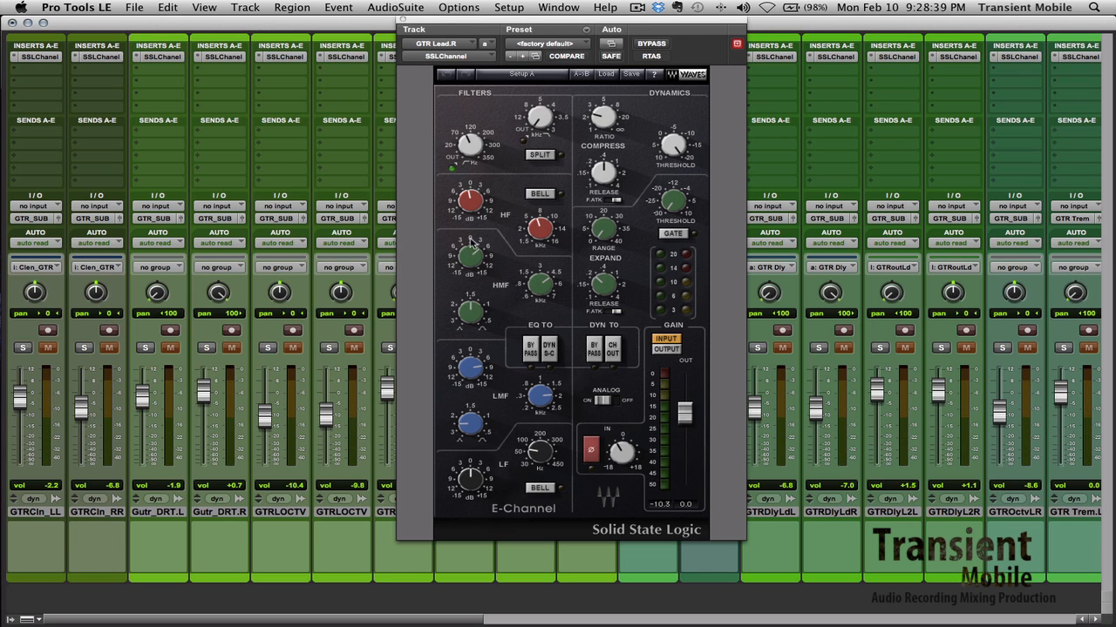
pyautogui.moveTo(485, 200)
pyautogui.moveTo(481, 375)
pyautogui.click(402, 18)
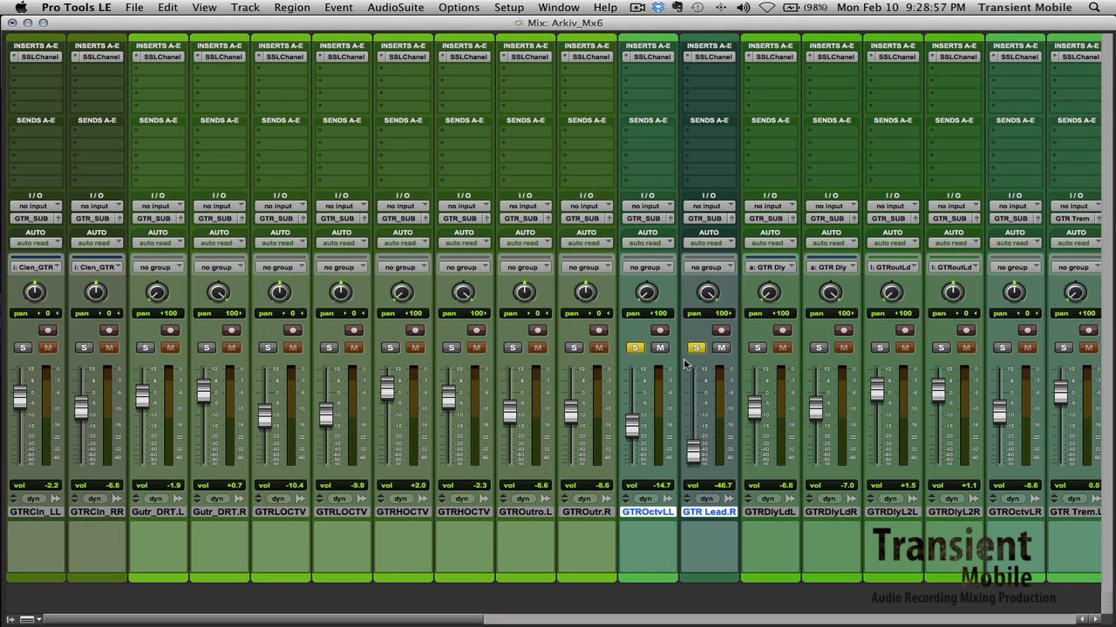
# - Play the lead passage in the Edit window, bypassing and re-enabling SSLChannel on GTROctvLL and GTR Lead.R to compare the sound
pyautogui.press('super+equal')
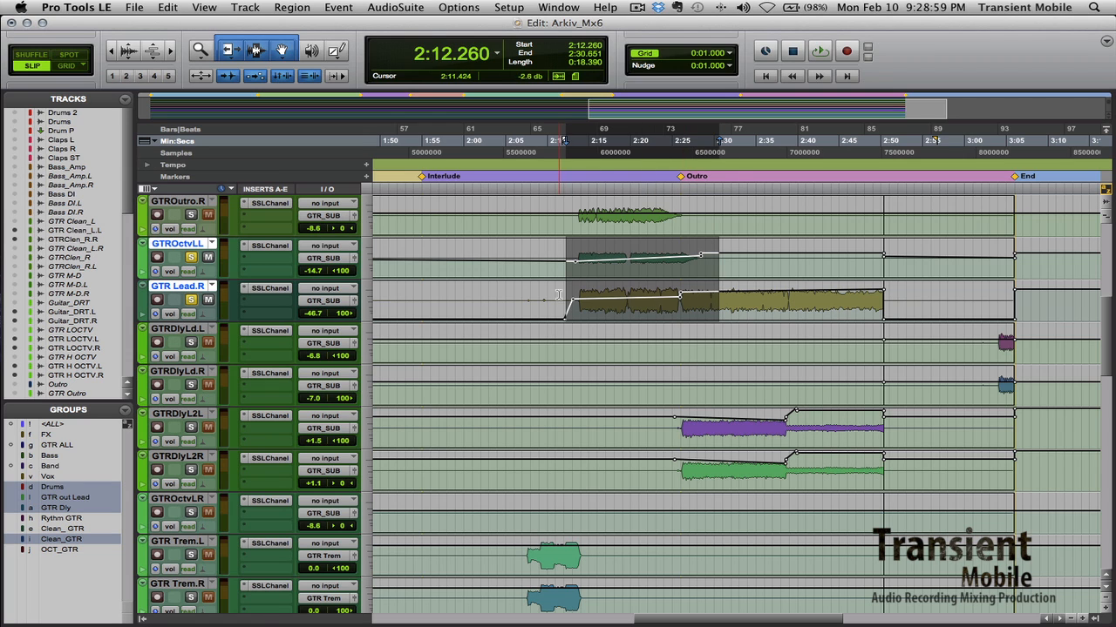
pyautogui.press('space')
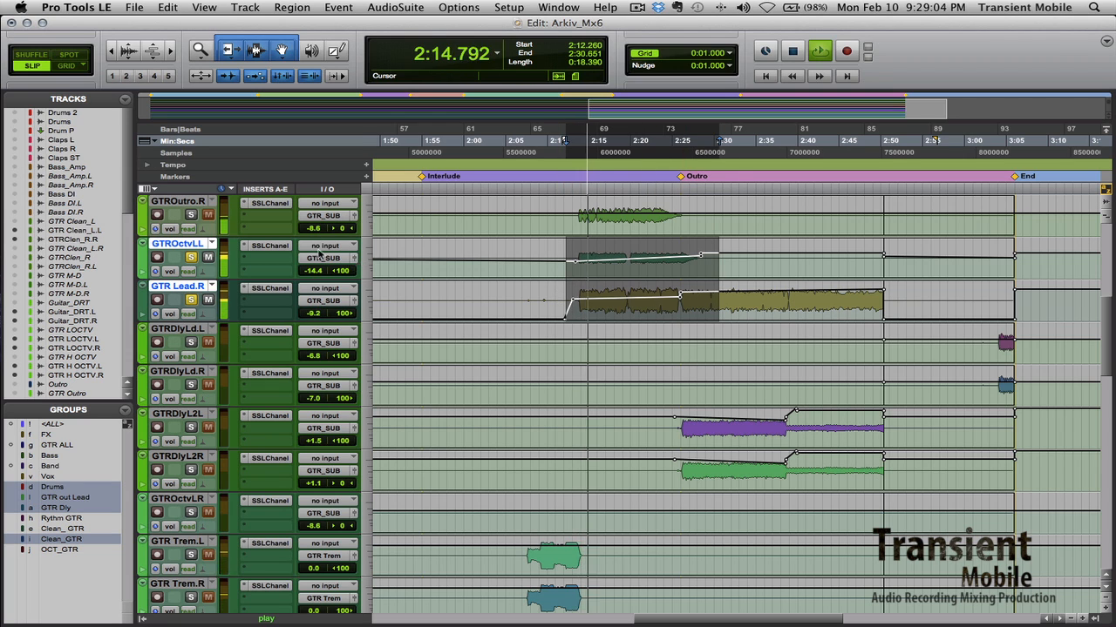
pyautogui.keyDown('super'); pyautogui.click(268, 247); pyautogui.keyUp('super')
pyautogui.keyDown('super'); pyautogui.click(270, 288); pyautogui.keyUp('super')
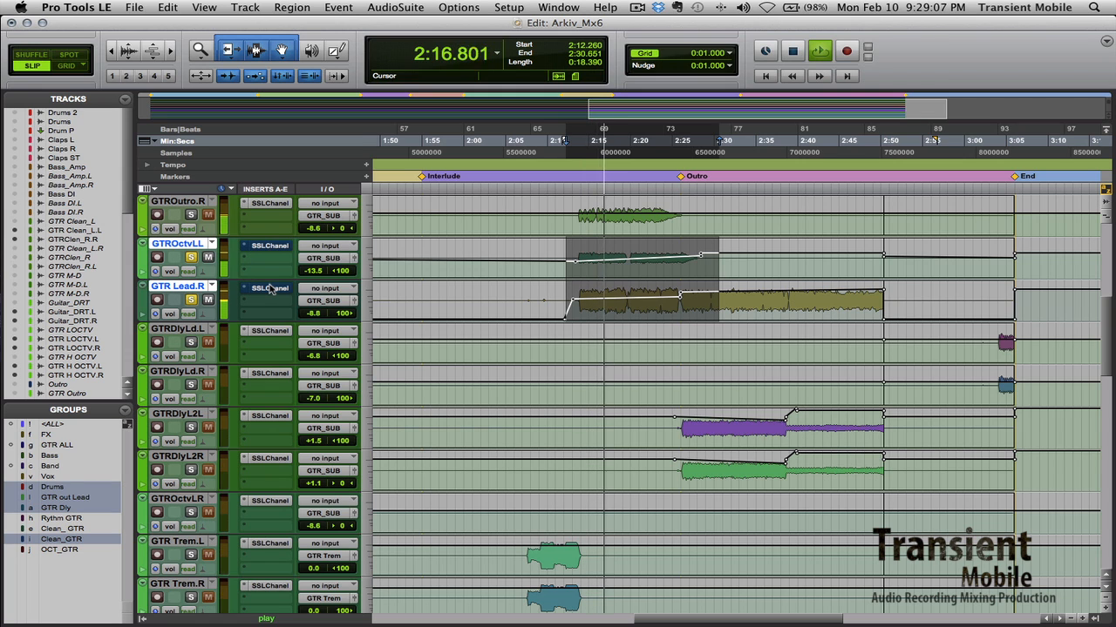
pyautogui.keyDown('super'); pyautogui.click(270, 288); pyautogui.keyUp('super')
pyautogui.keyDown('super'); pyautogui.click(273, 247); pyautogui.keyUp('super')
pyautogui.press('space')
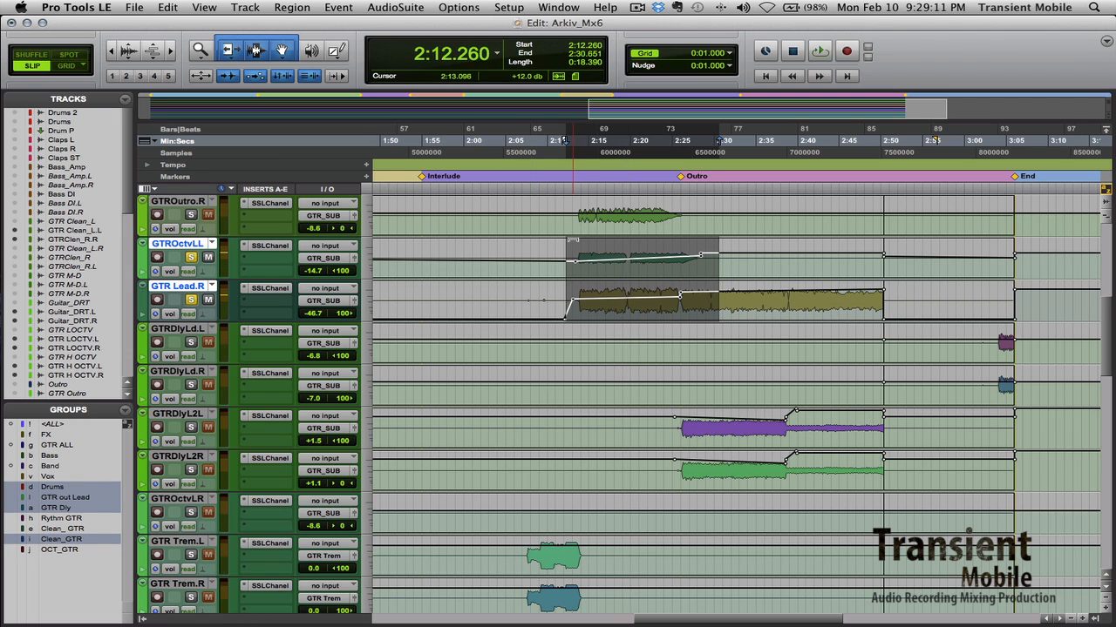
# - Remove the solo from GTROctvLL and GTR Lead.R, and select the GTRDlyLdL and GTRDlyLdR tracks together
pyautogui.scroll(3, 572, 240)
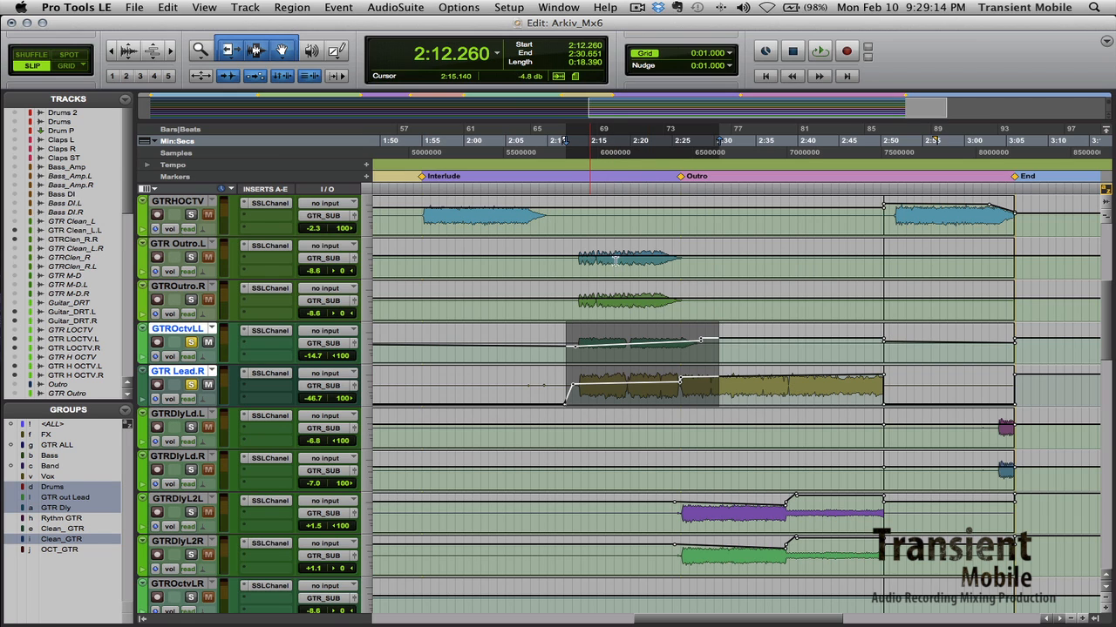
pyautogui.press('super+equal')
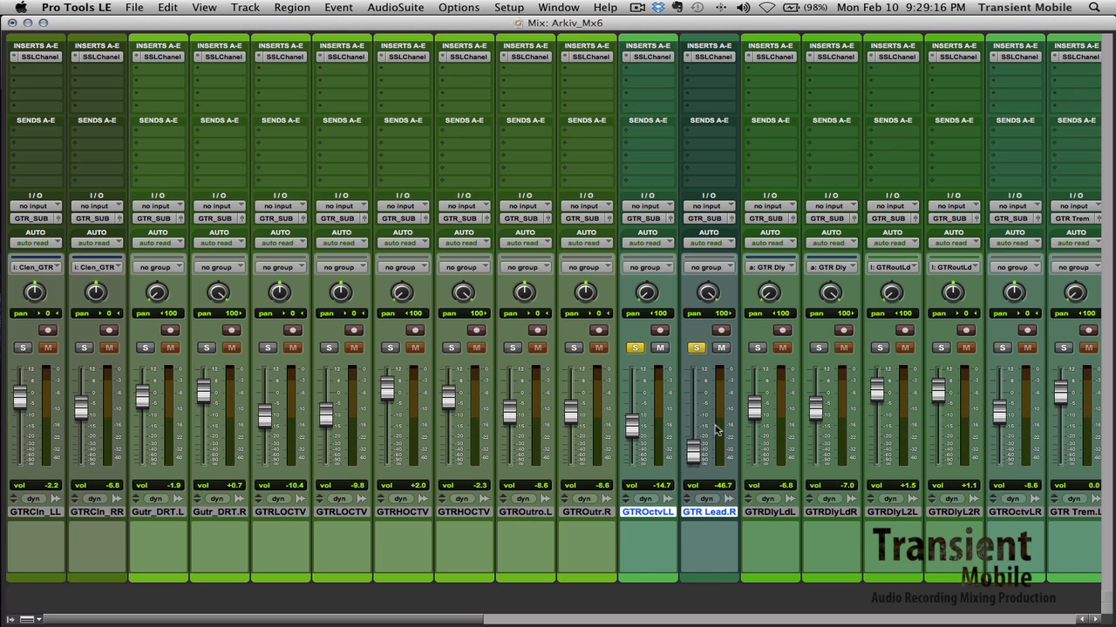
pyautogui.click(641, 350)
pyautogui.click(695, 349)
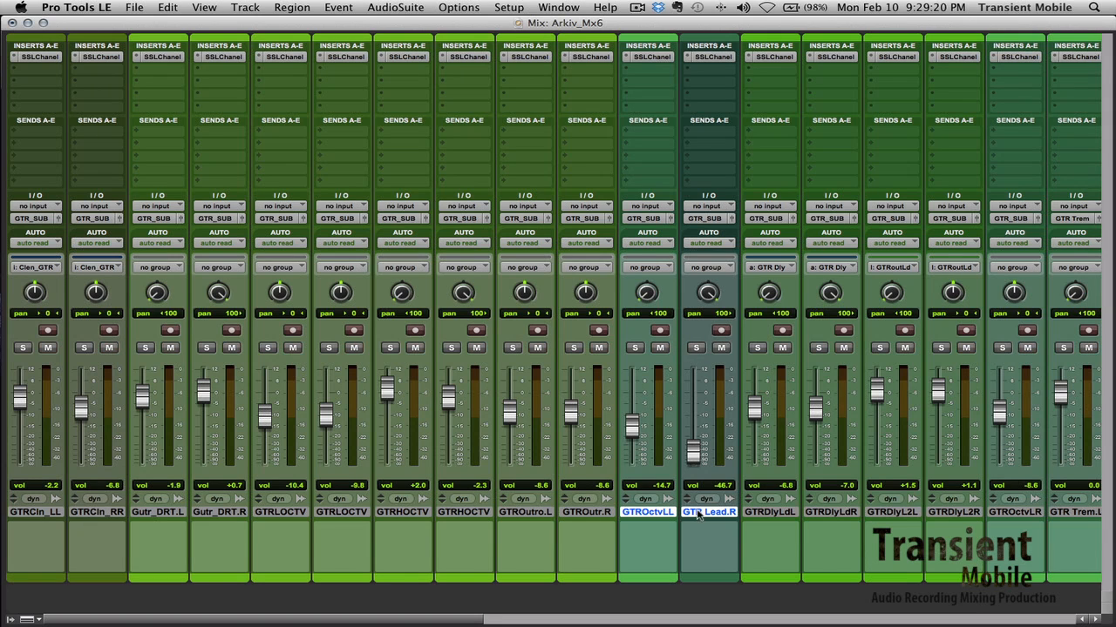
pyautogui.click(775, 512)
pyautogui.keyDown('shift'); pyautogui.click(818, 515); pyautogui.keyUp('shift')
pyautogui.press('super+equal')
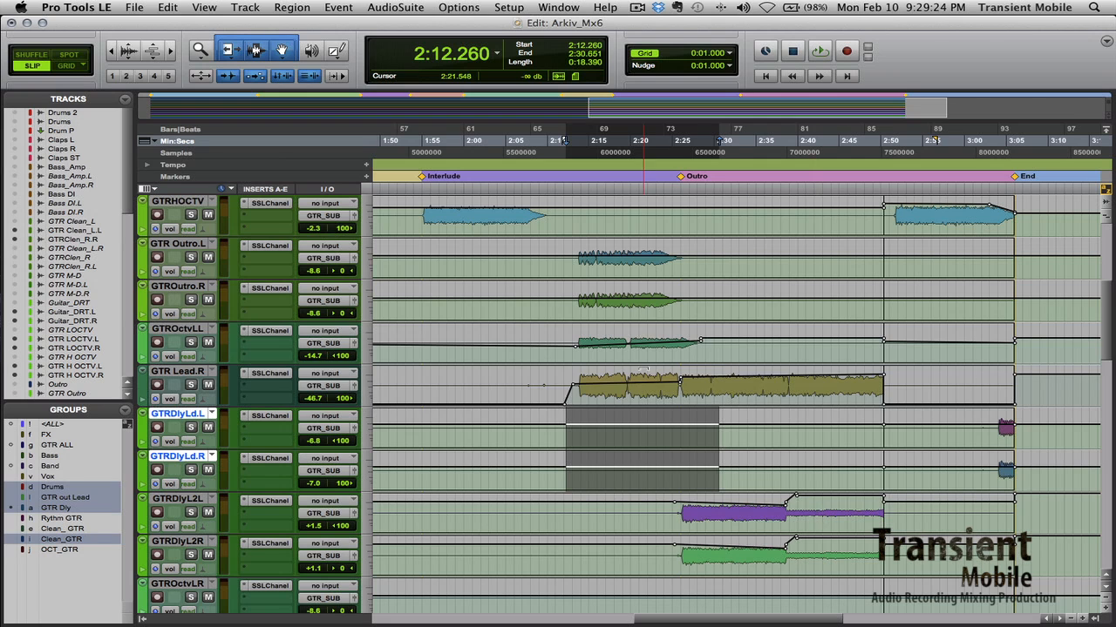
# - Look over the delay lead guitar regions along the timeline, from the outro back to the intro
pyautogui.scroll(-3, 649, 401)
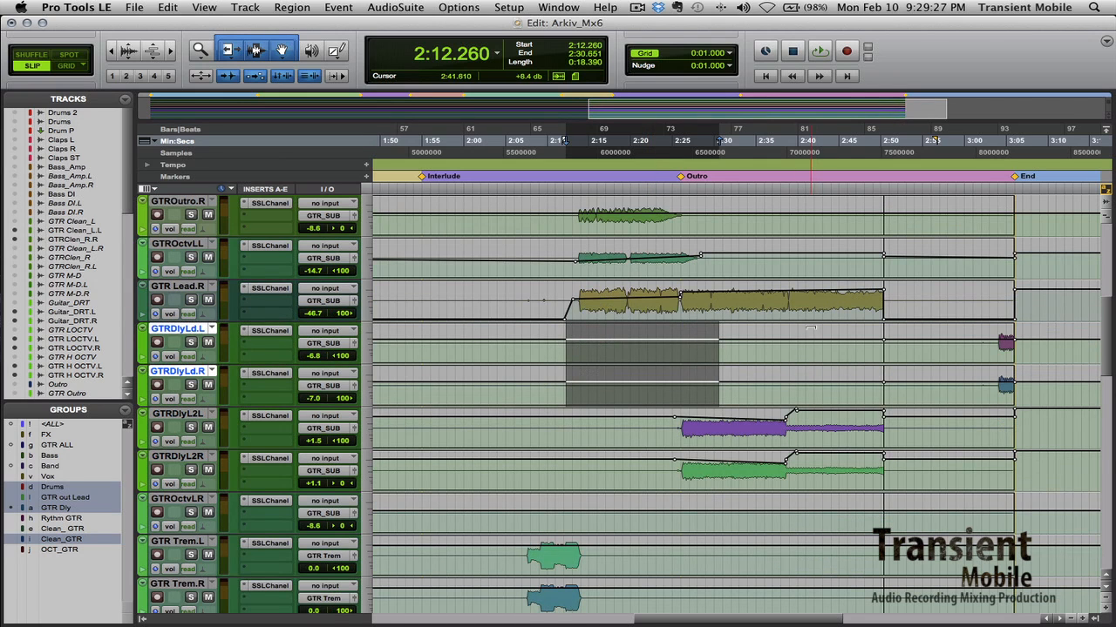
pyautogui.hscroll(-4, 849, 448)
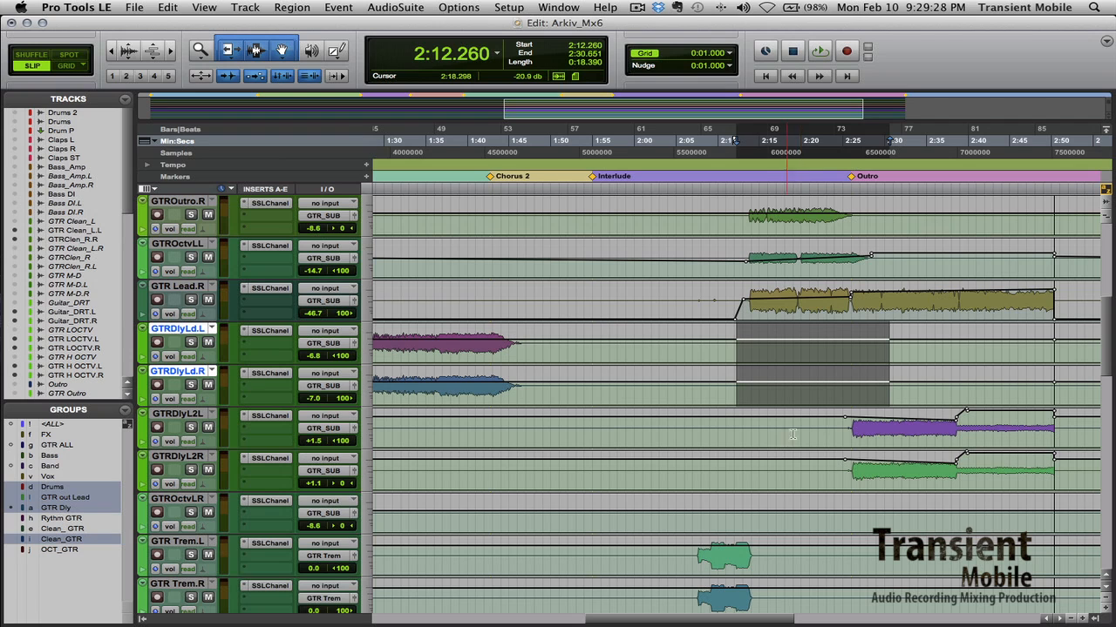
pyautogui.click(850, 427)
pyautogui.hscroll(-10, 610, 436)
pyautogui.hscroll(-5, 411, 451)
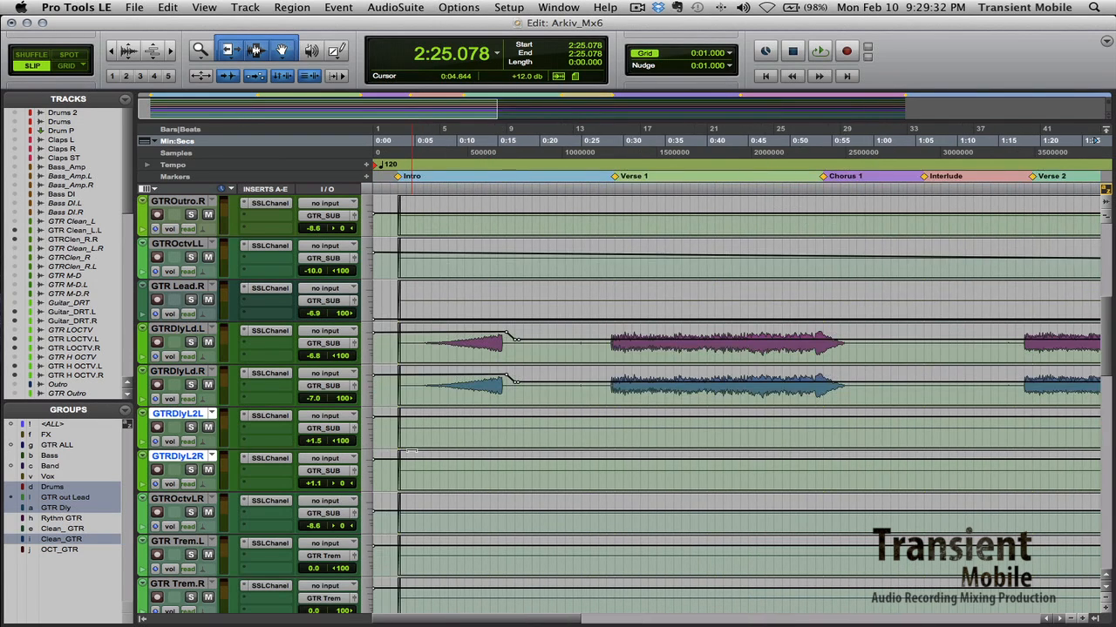
pyautogui.press('r')
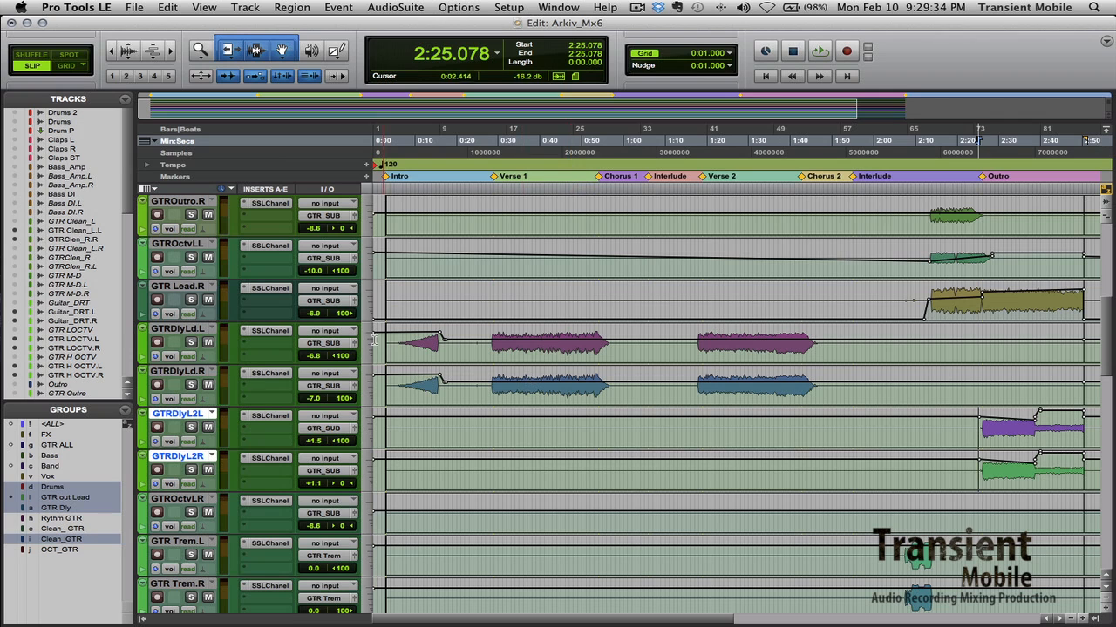
pyautogui.hscroll(3, 932, 393)
pyautogui.hscroll(2, 931, 393)
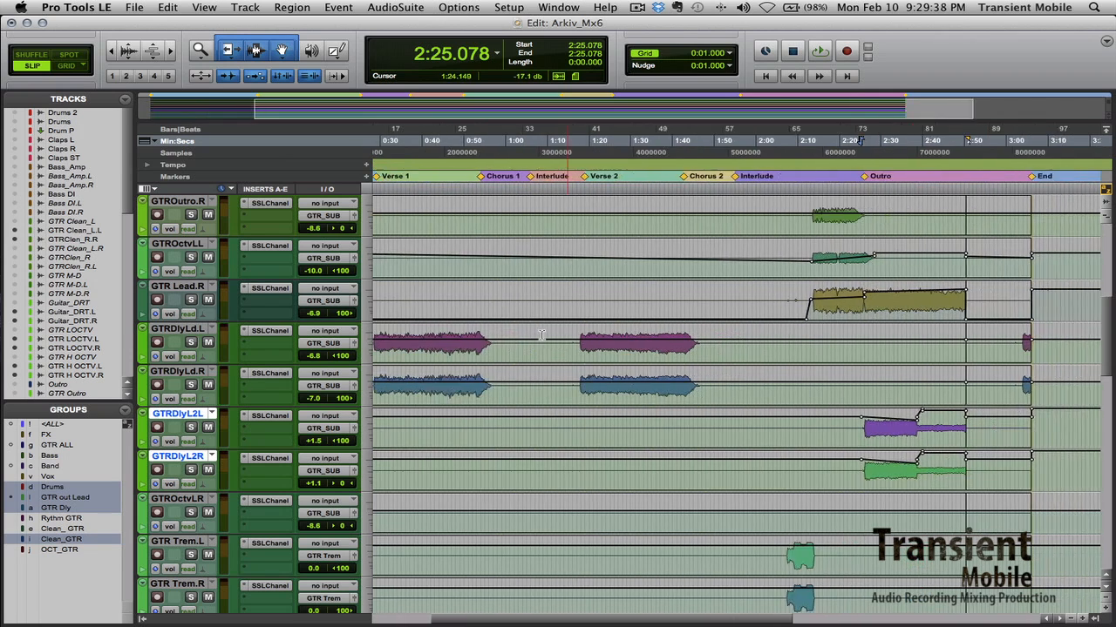
pyautogui.hscroll(-5, 610, 366)
# - Select the intro passage of GTRDlyLd.L and GTRDlyLd.R from 0:04.458 to 0:17.089 and solo both tracks
pyautogui.click(394, 349)
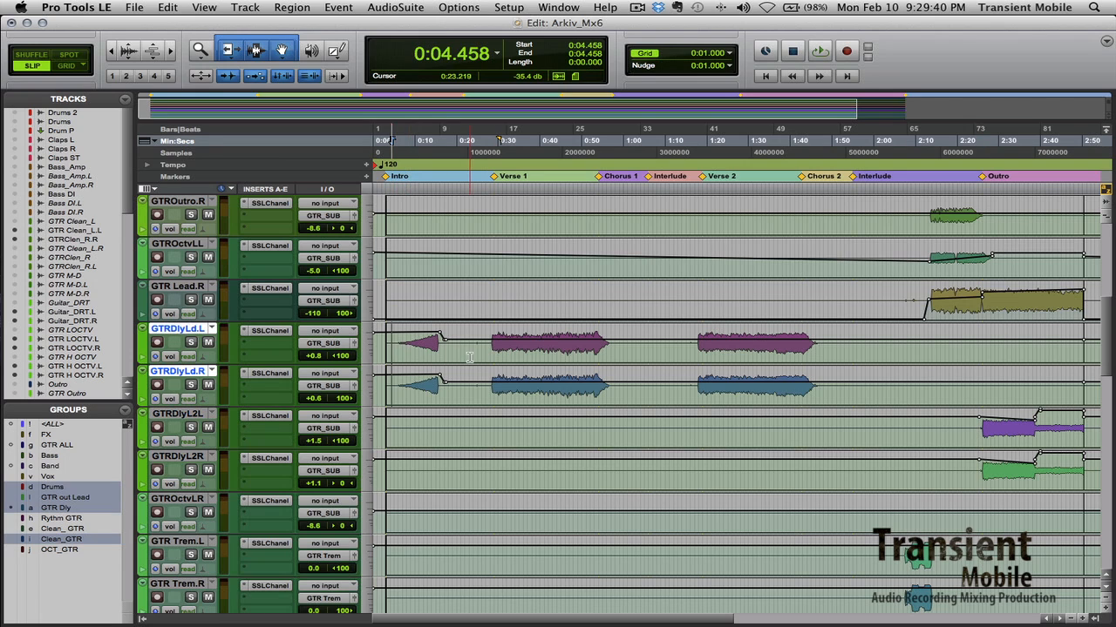
pyautogui.keyDown('shift'); pyautogui.click(441, 354); pyautogui.keyUp('shift')
pyautogui.click(191, 344)
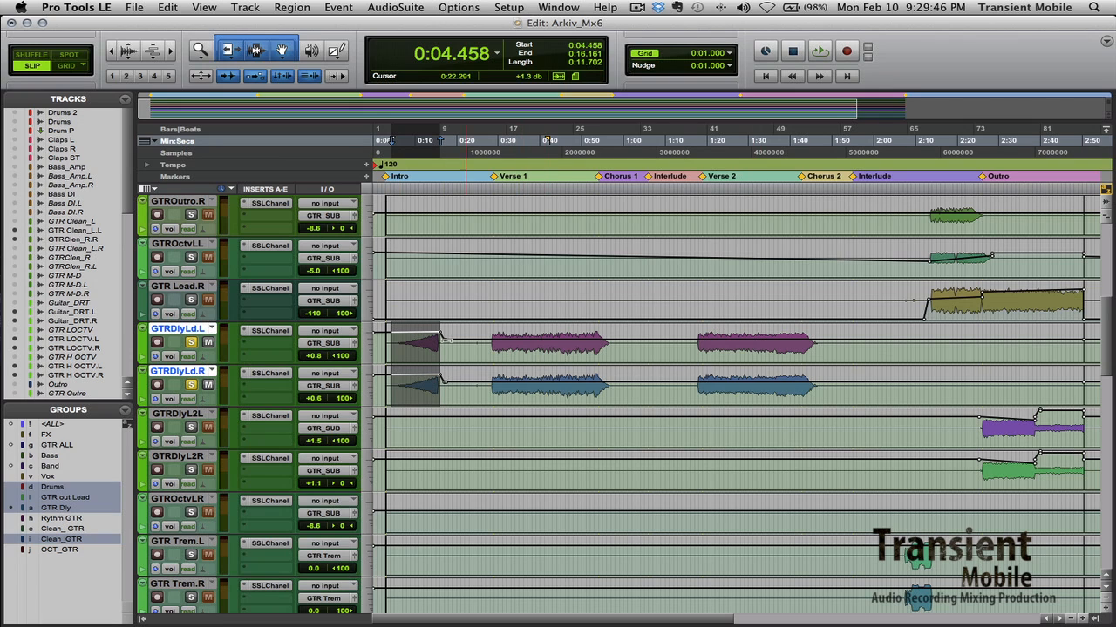
pyautogui.keyDown('shift'); pyautogui.click(443, 356); pyautogui.keyUp('shift')
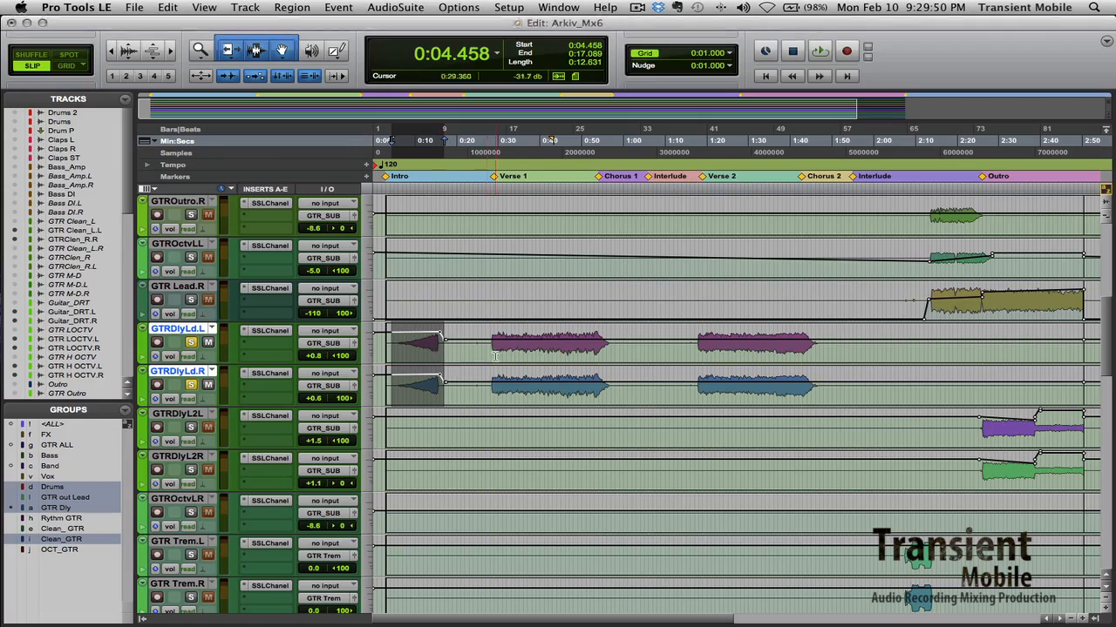
# - Re-enable the bypassed SSLChannel inserts on GTRDlyLdL and GTRDlyLdR in the mixer
pyautogui.press('super+equal')
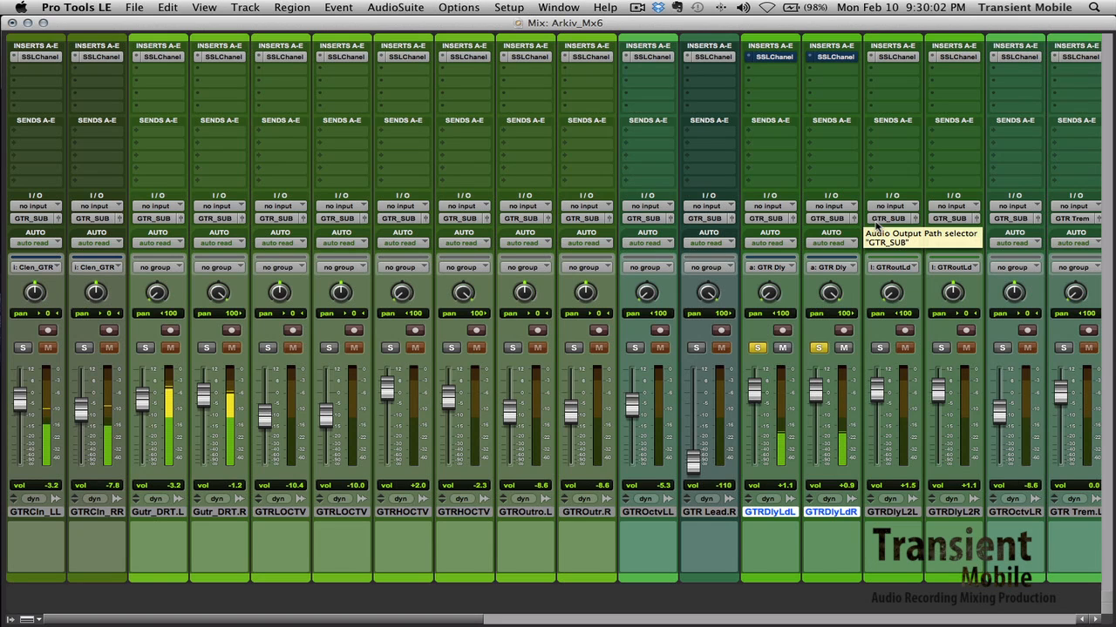
pyautogui.keyDown('super'); pyautogui.click(760, 61); pyautogui.keyUp('super')
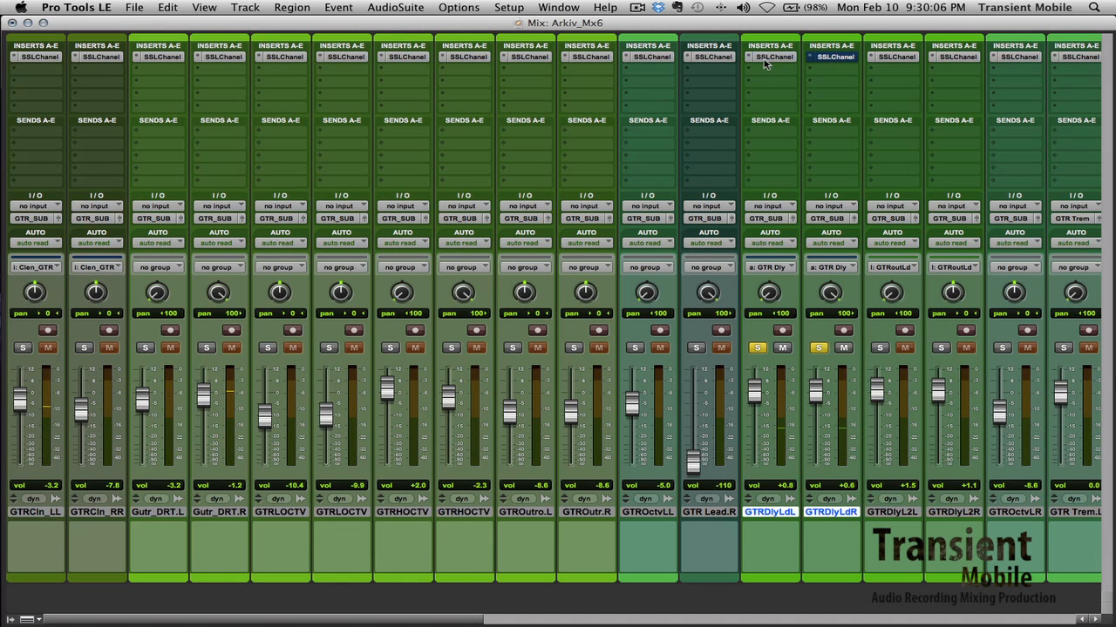
pyautogui.keyDown('super'); pyautogui.click(857, 59); pyautogui.keyUp('super')
pyautogui.press('super+equal')
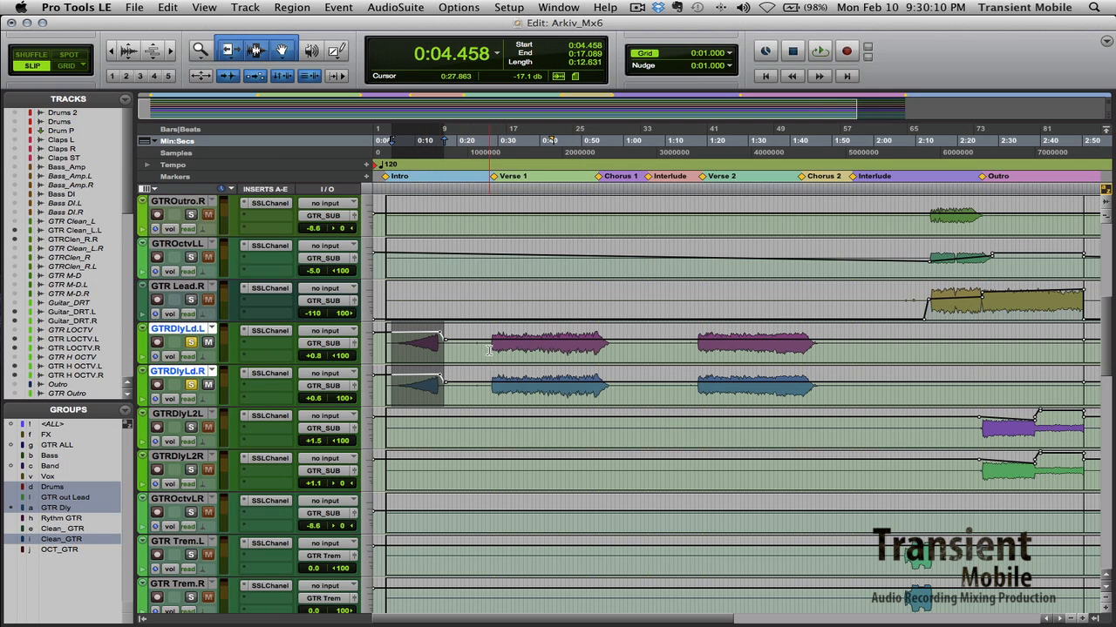
# - Examine the SSLChannel settings of GTRDlyLdL and GTRDlyLdR, closing the plug-in after each
pyautogui.press('super+equal')
pyautogui.click(778, 71)
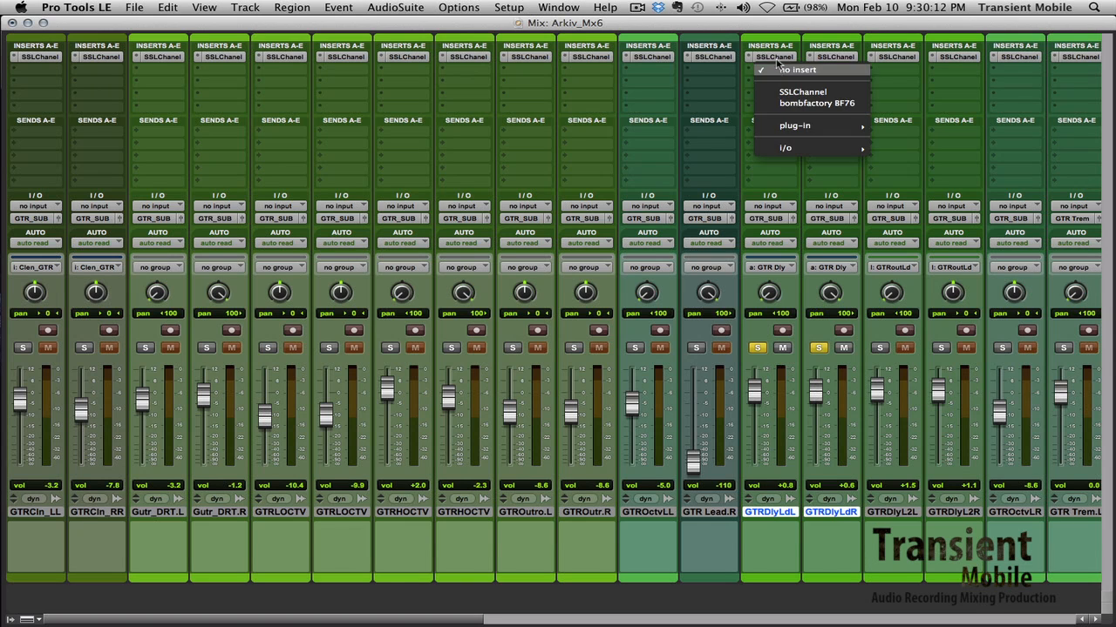
pyautogui.click(776, 58)
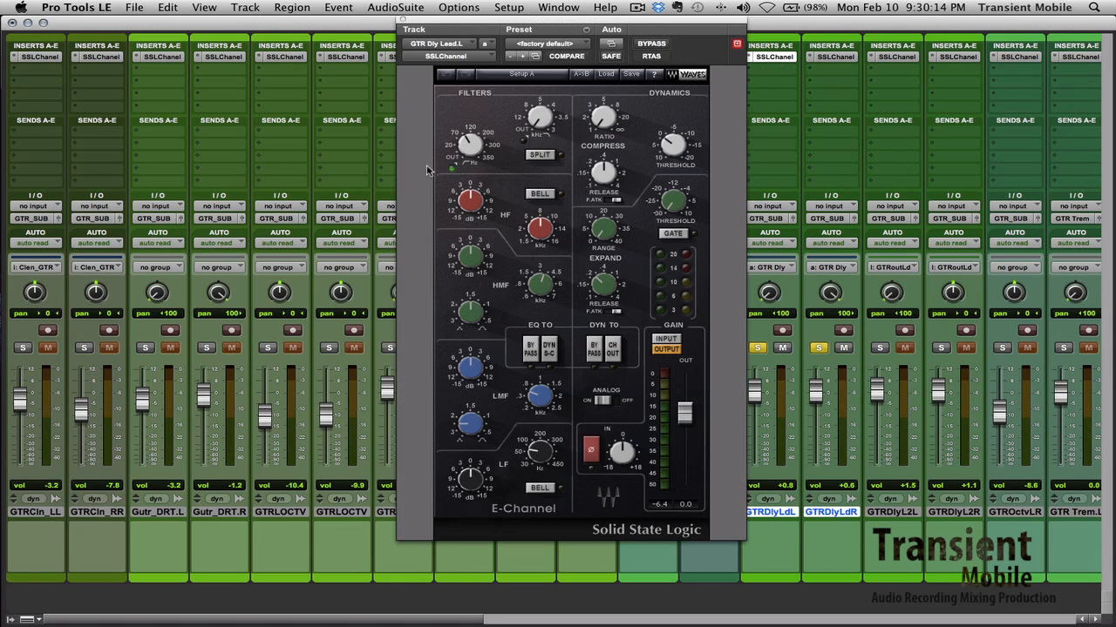
pyautogui.click(403, 22)
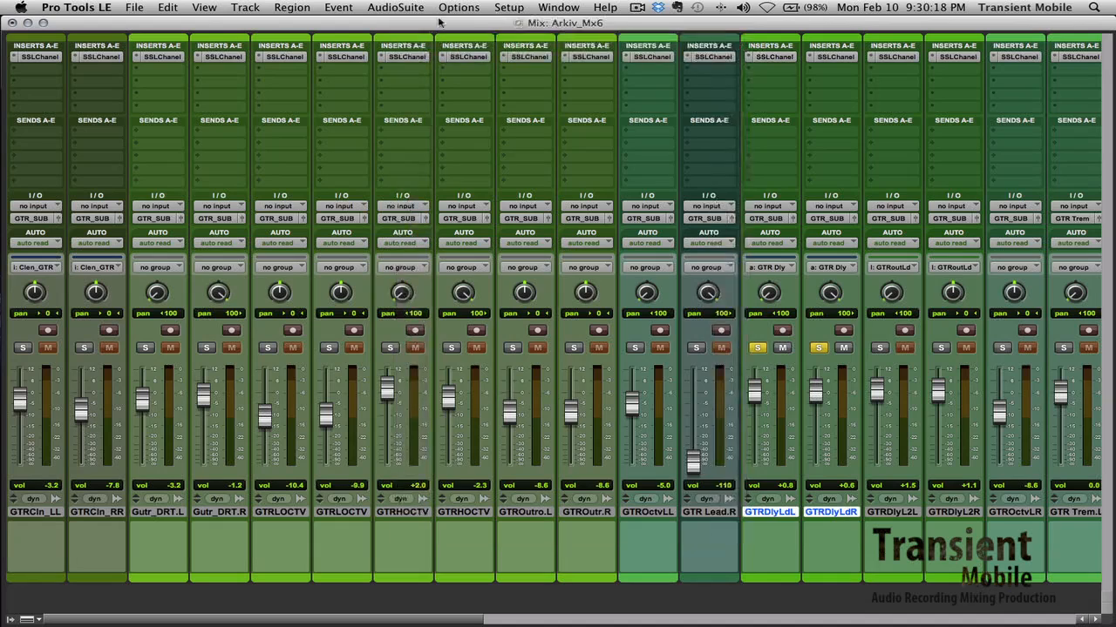
pyautogui.click(842, 58)
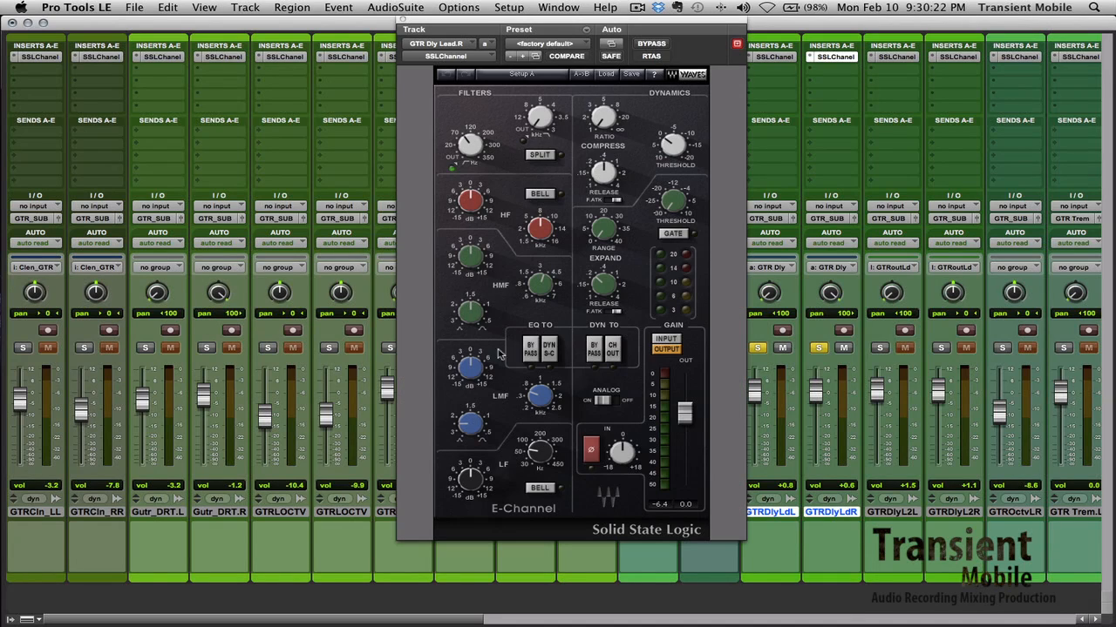
pyautogui.click(404, 22)
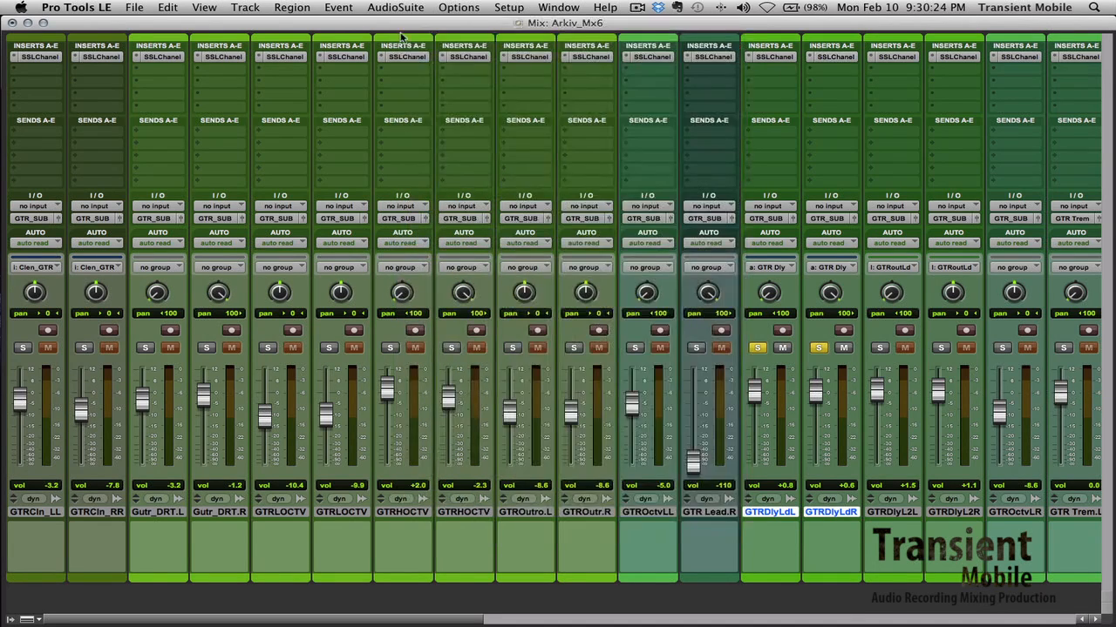
# - Select the Verse 1 passage of GTRDlyLd.L and GTRDlyLd.R from 0:28.049 to 0:58.885 and play it
pyautogui.hscroll(5, 803, 236)
pyautogui.press('super+equal')
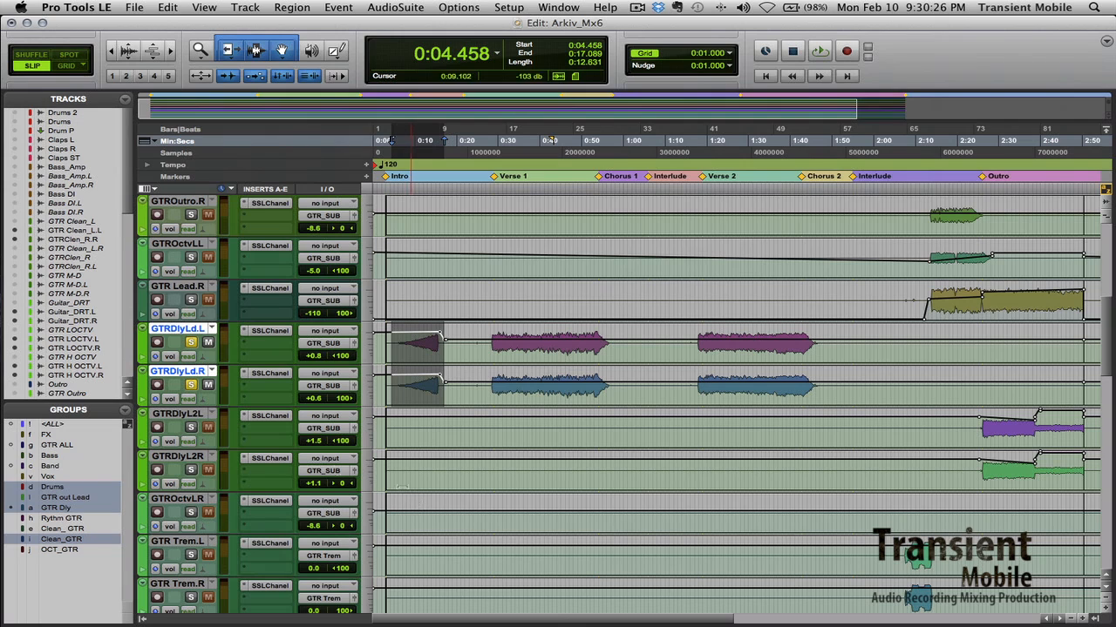
pyautogui.click(490, 347)
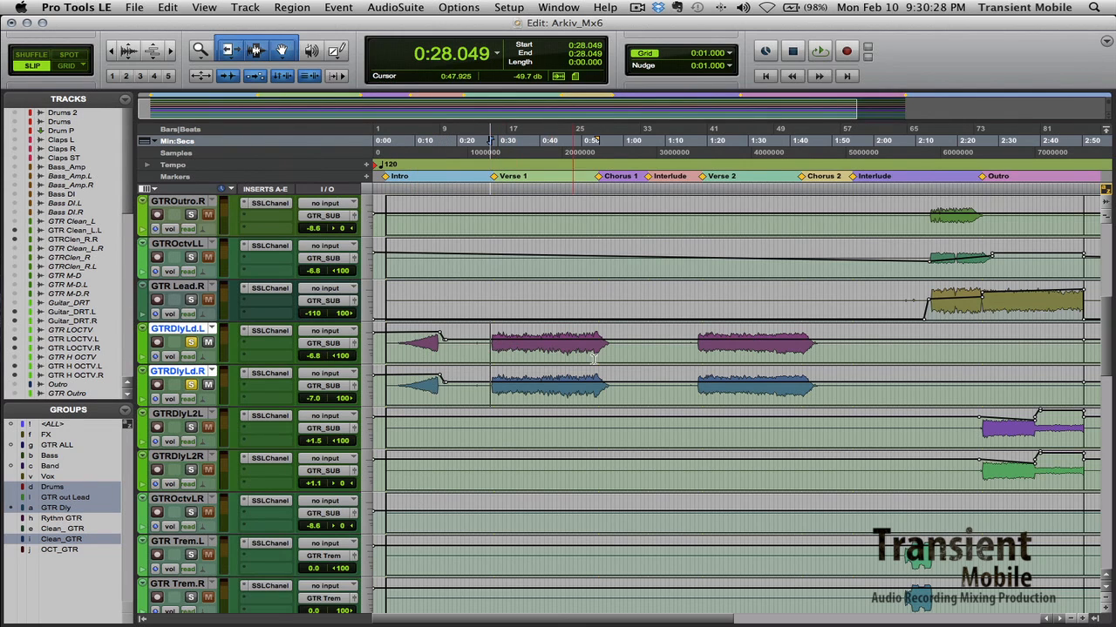
pyautogui.keyDown('shift'); pyautogui.click(618, 349); pyautogui.keyUp('shift')
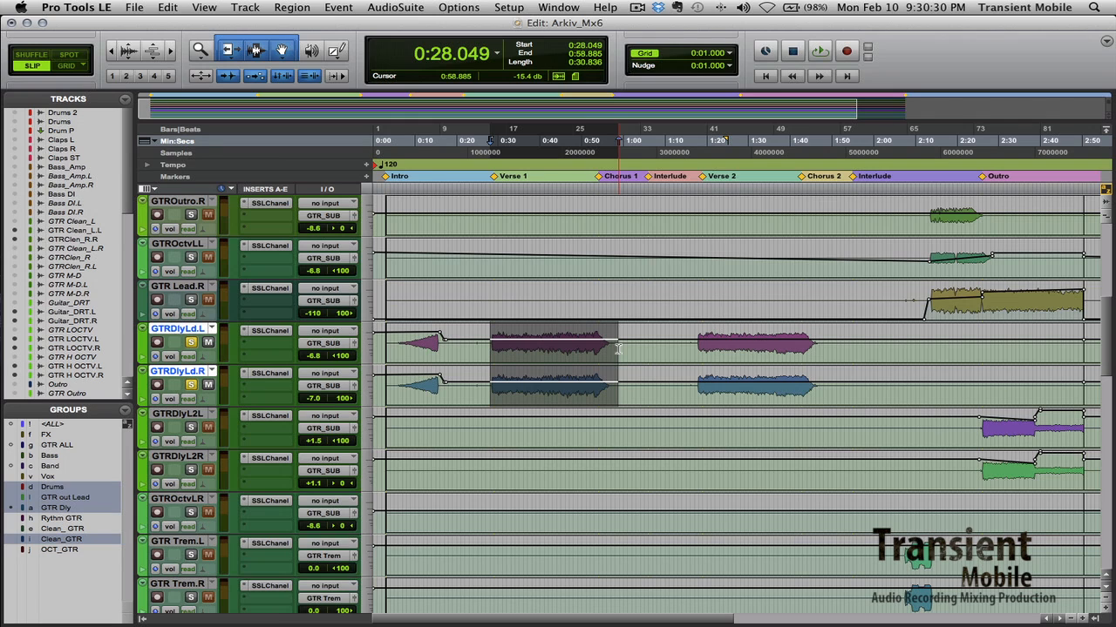
pyautogui.press('space')
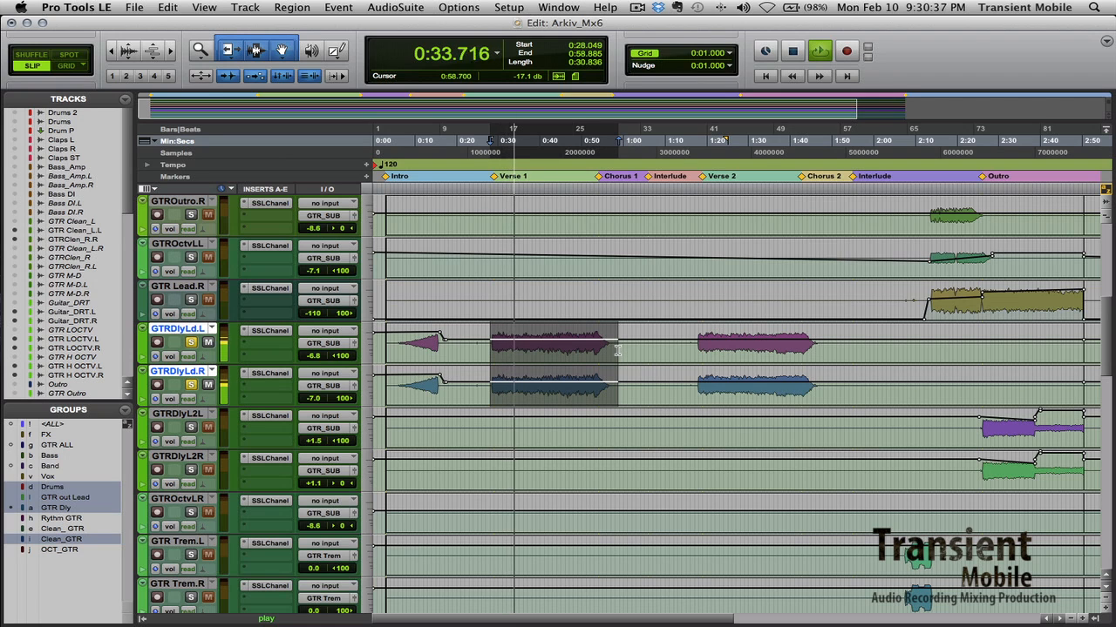
# - Move the solo from the GTRDlyLd pair to GTRDlyL2L and GTRDlyL2R, selecting their outro passage from 2:25.585 to 2:54.428
pyautogui.press('super+equal')
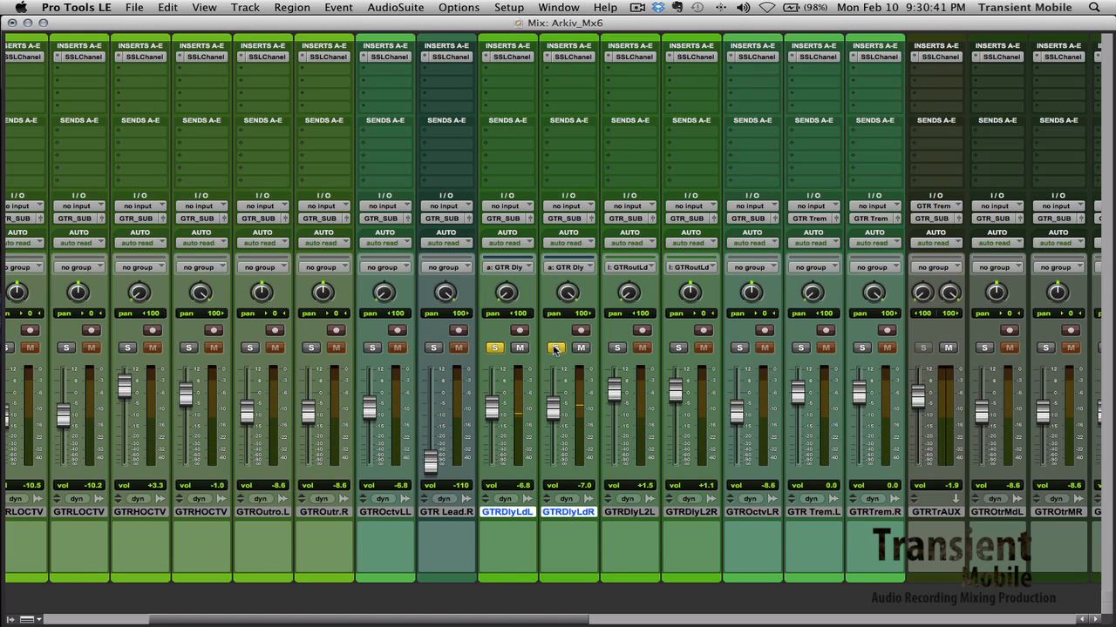
pyautogui.click(556, 348)
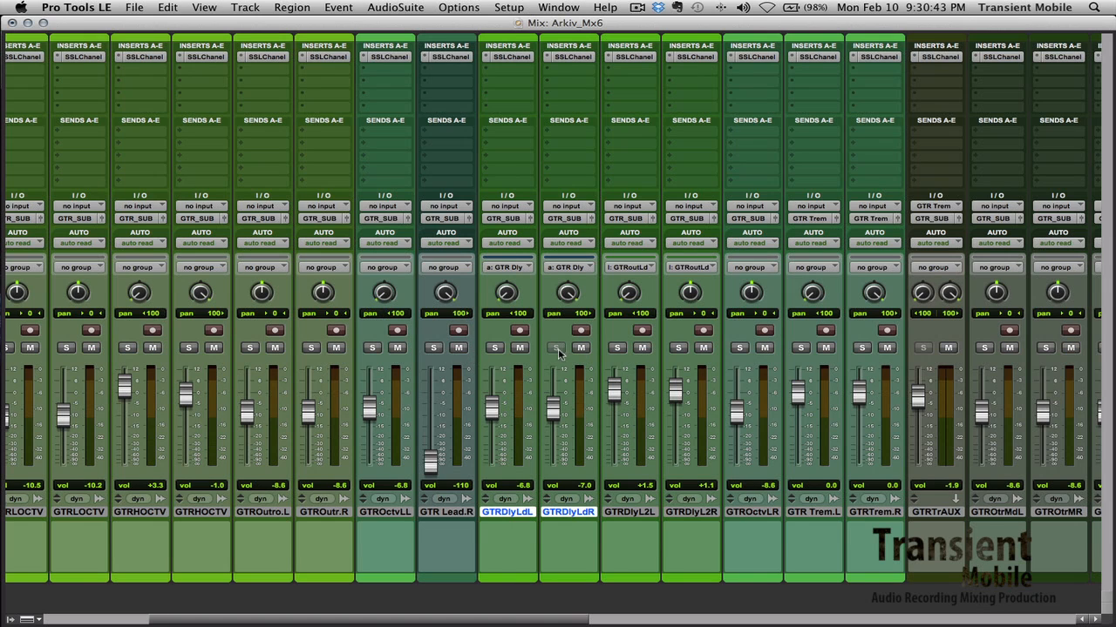
pyautogui.press('super+equal')
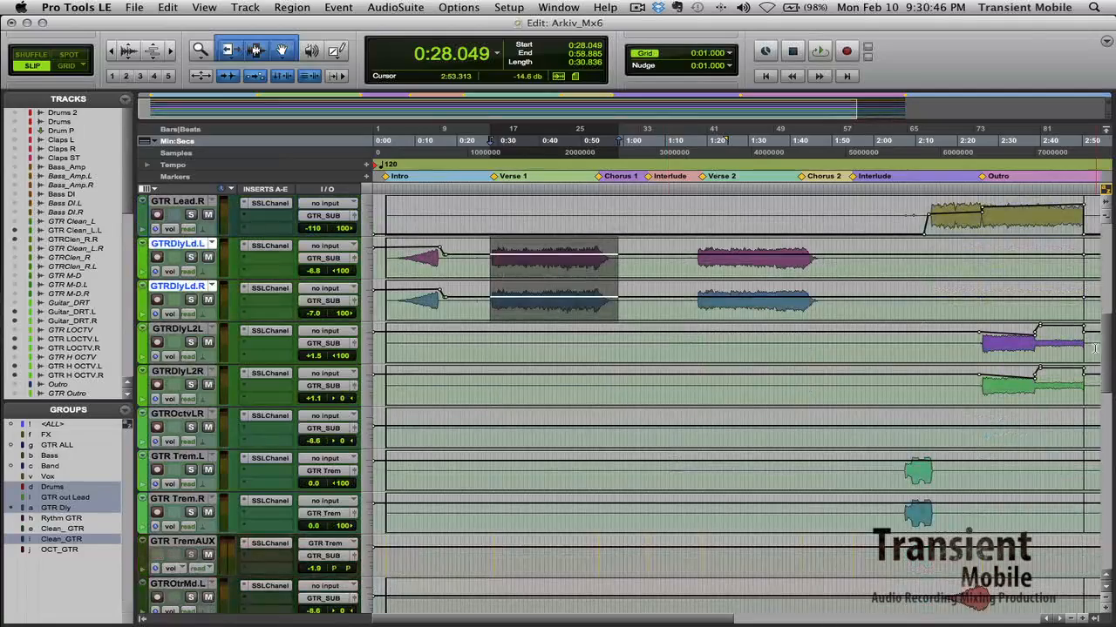
pyautogui.click(978, 350)
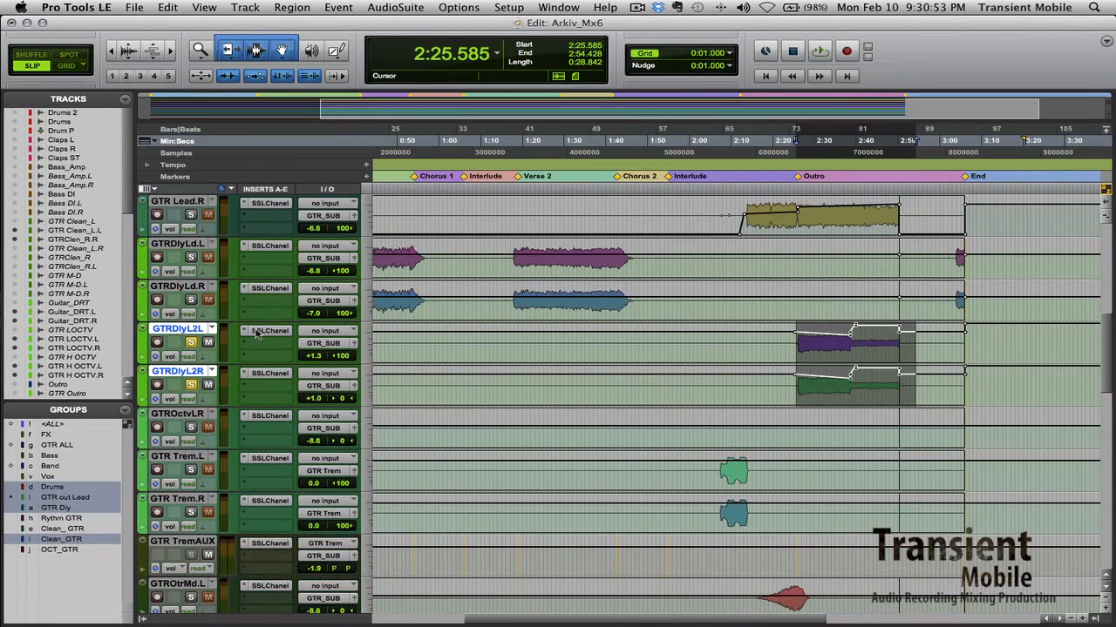
# - Play the outro passage of GTRDlyL2L and GTRDlyL2R with their SSLChannel inserts bypassed, keeping the plug-in window clear of their mixer strips
pyautogui.click(259, 332)
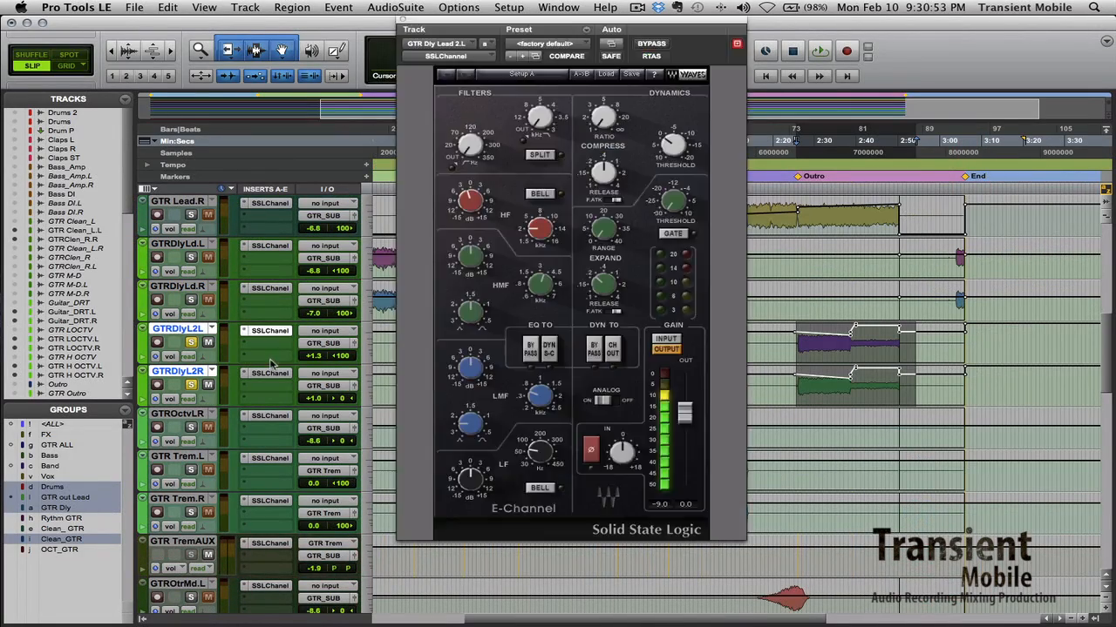
pyautogui.press('super+equal')
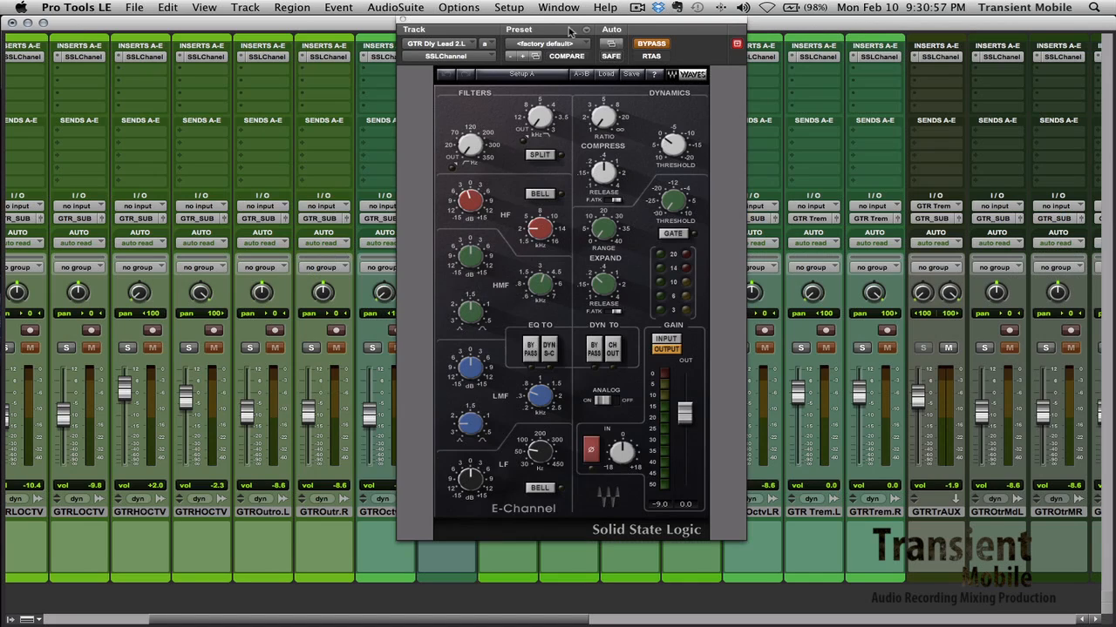
pyautogui.moveTo(571, 19); pyautogui.dragTo(293, 27)
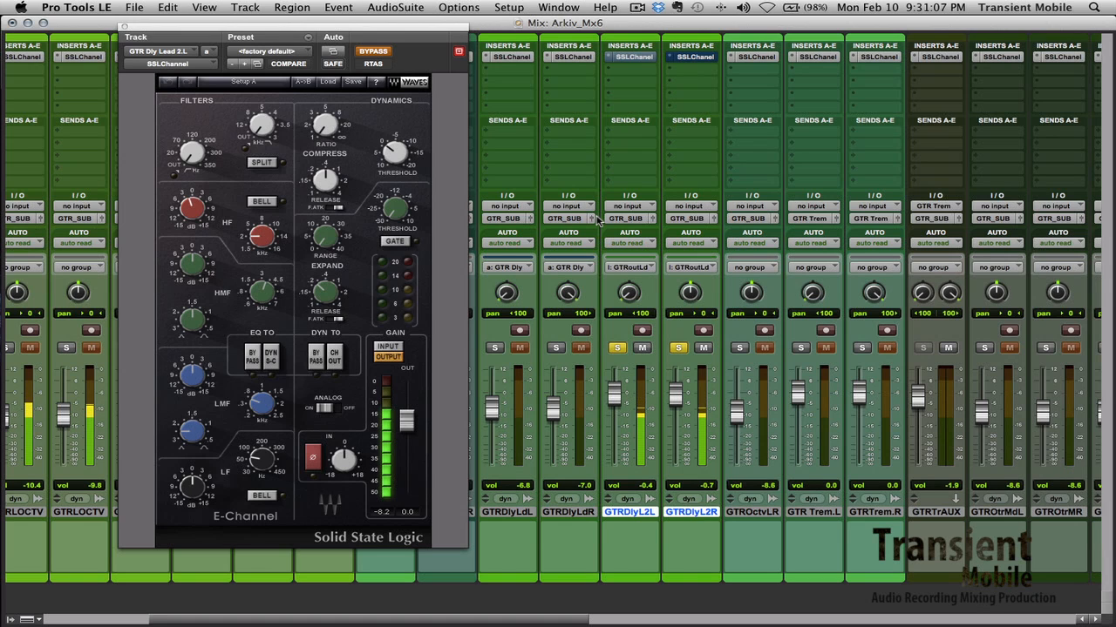
pyautogui.press('super+equal')
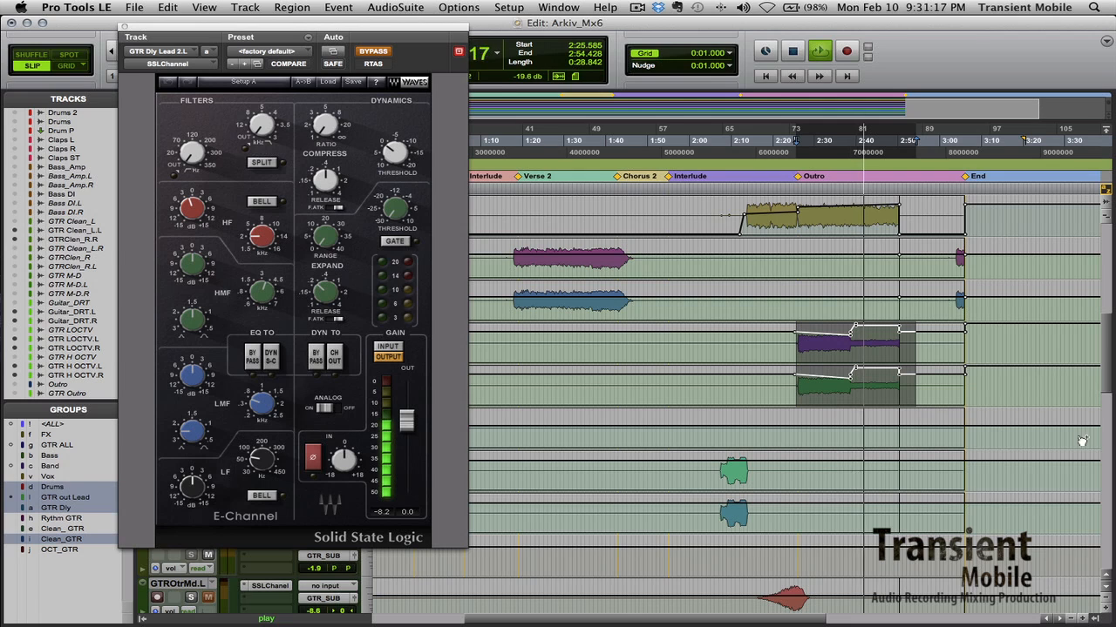
# - Take the SSLChannel on GTRDlyL2L out of bypass in the mixer
pyautogui.press('super+equal')
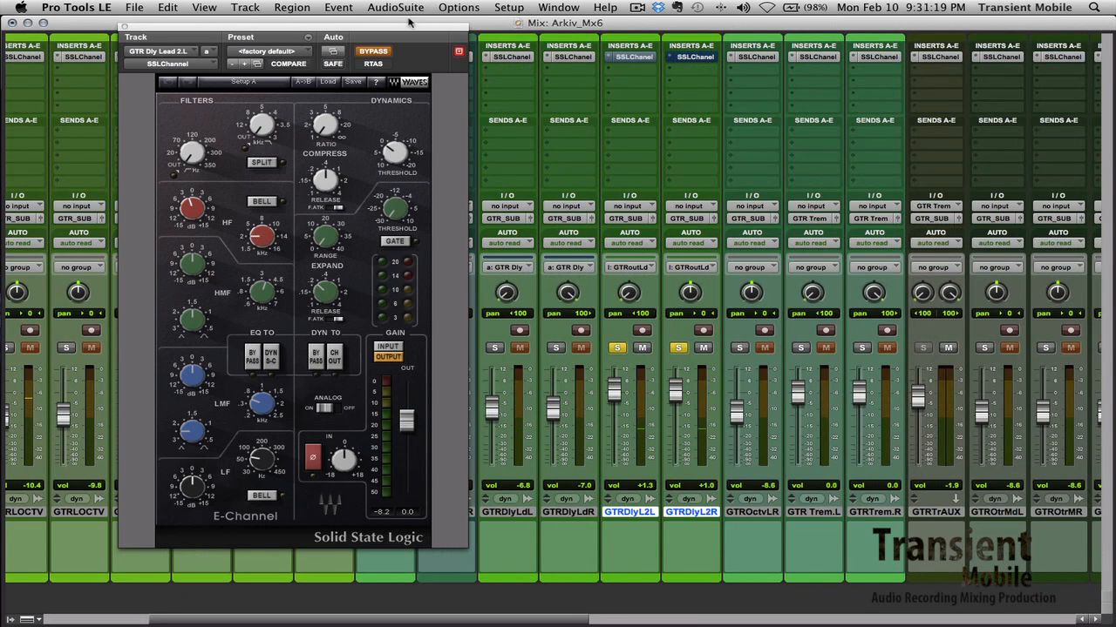
pyautogui.moveTo(395, 33); pyautogui.dragTo(390, 16)
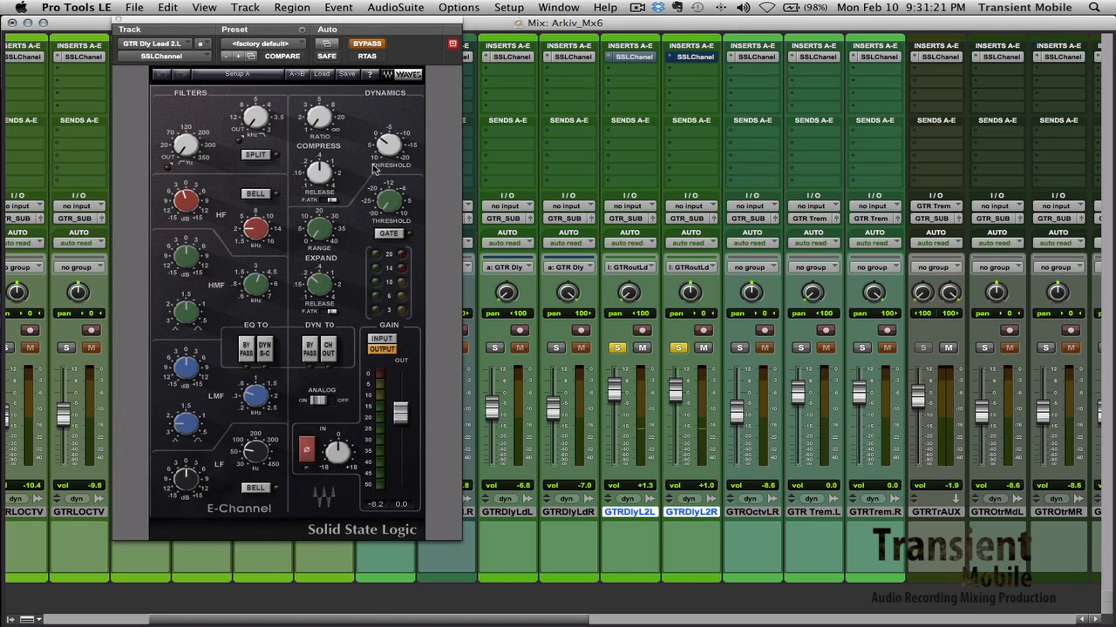
pyautogui.click(374, 47)
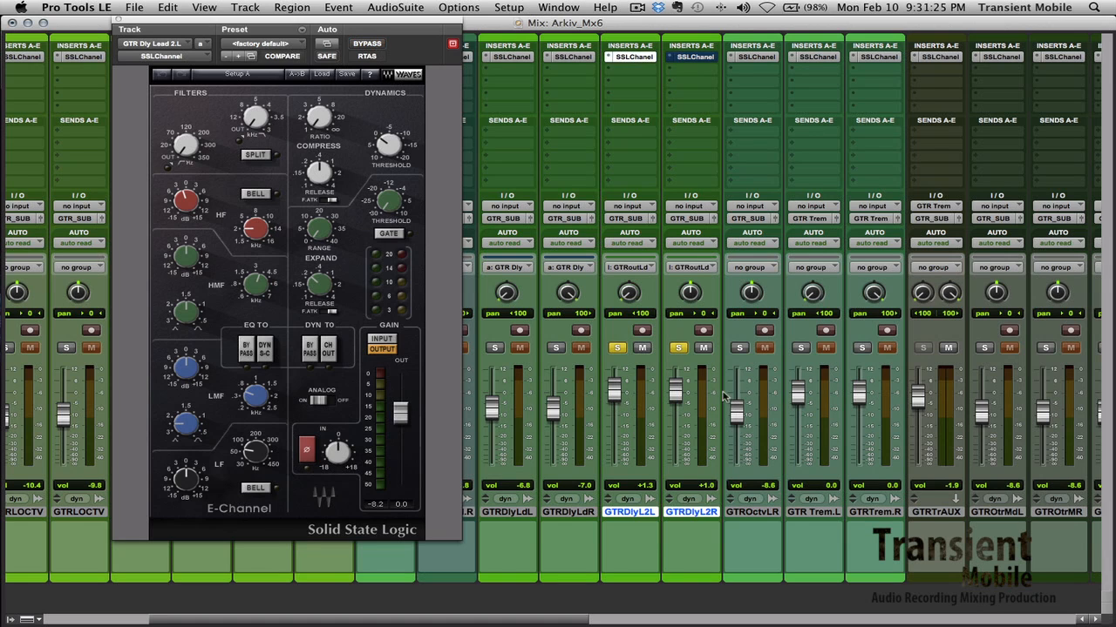
# - Leave only GTRDlyL2L soloed and play it with its SSLChannel bypassed
pyautogui.click(676, 347)
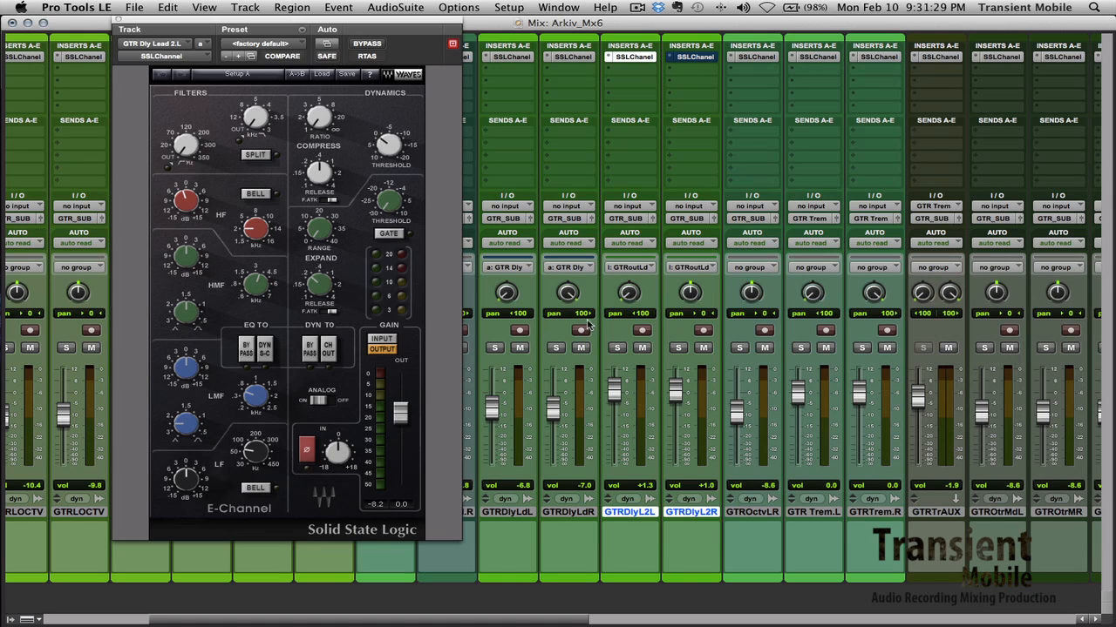
pyautogui.click(617, 347)
pyautogui.keyDown('super'); pyautogui.click(626, 57); pyautogui.keyUp('super')
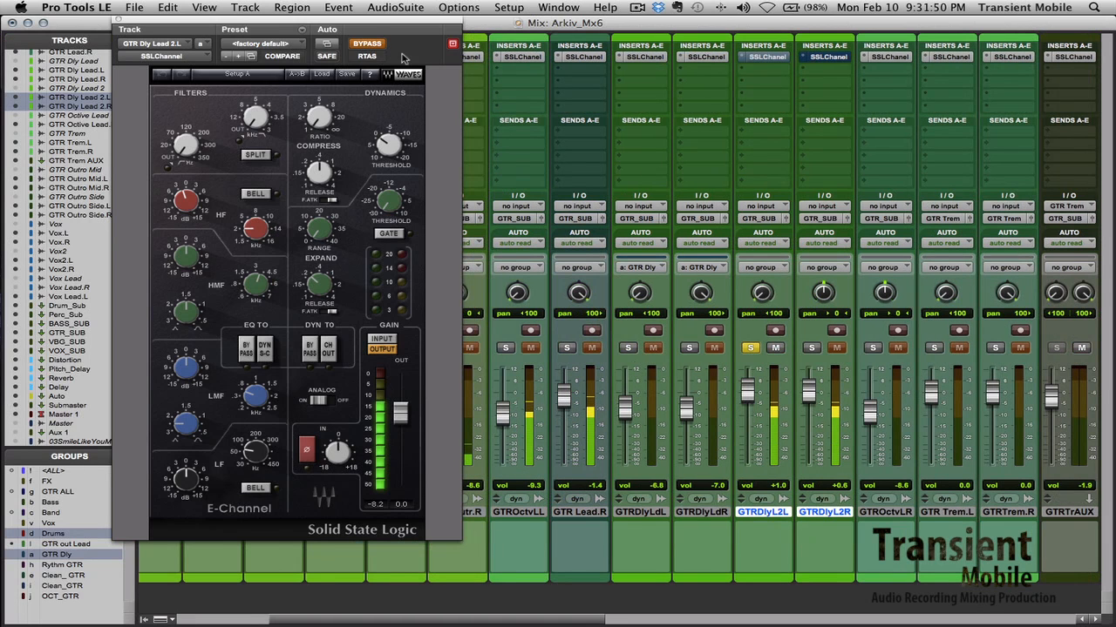
# - Re-enable the bypassed SSLChannel inserts on GTRDlyL2L and GTRDlyL2R
pyautogui.click(377, 47)
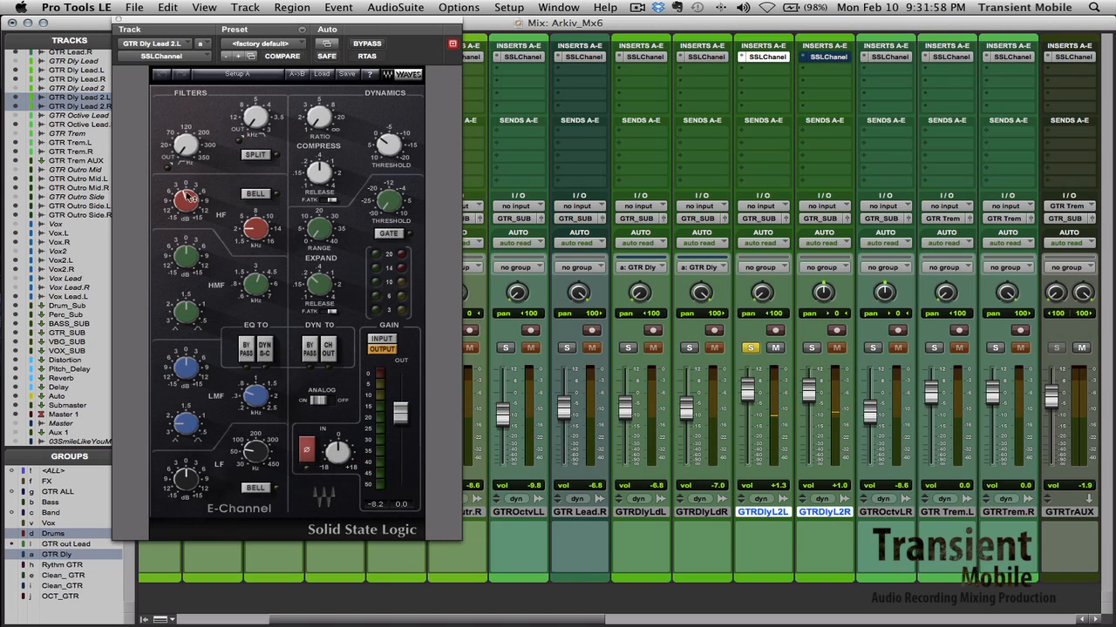
pyautogui.click(833, 58)
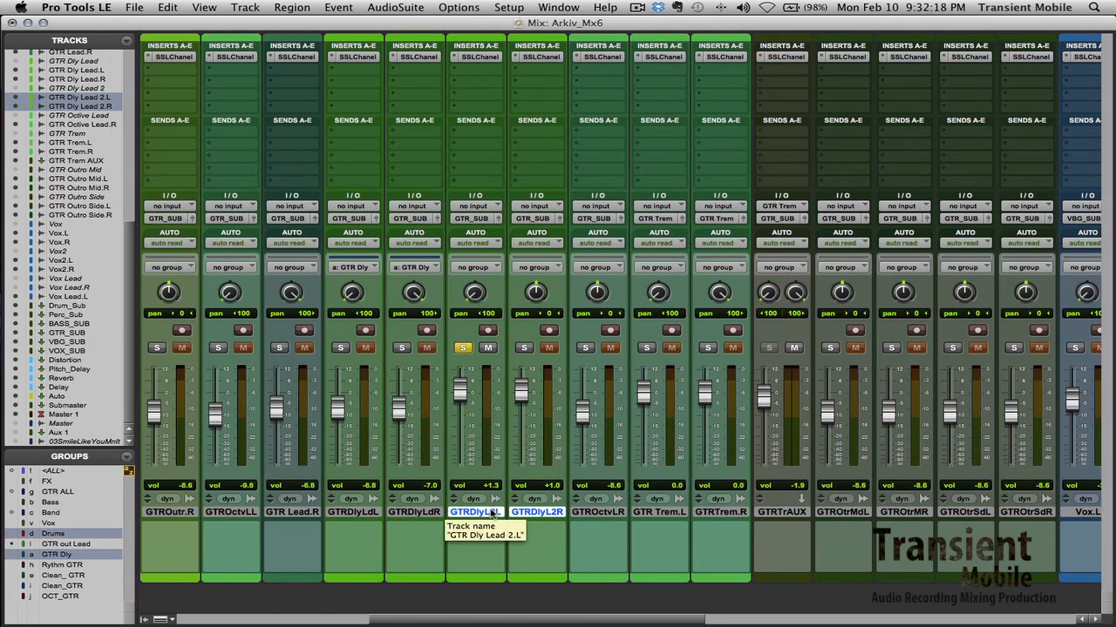
# - Compare GTRDlyL2L and GTRDlyL2R by toggling their solos during outro playback, ending with both soloed
pyautogui.press('super+equal')
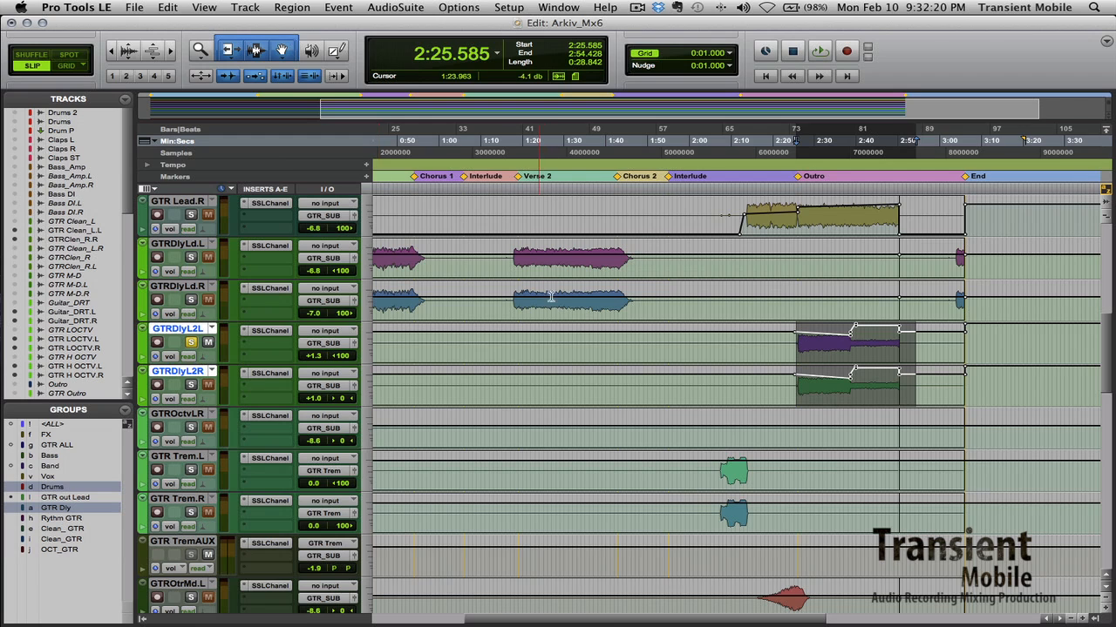
pyautogui.press('super+equal')
pyautogui.click(525, 349)
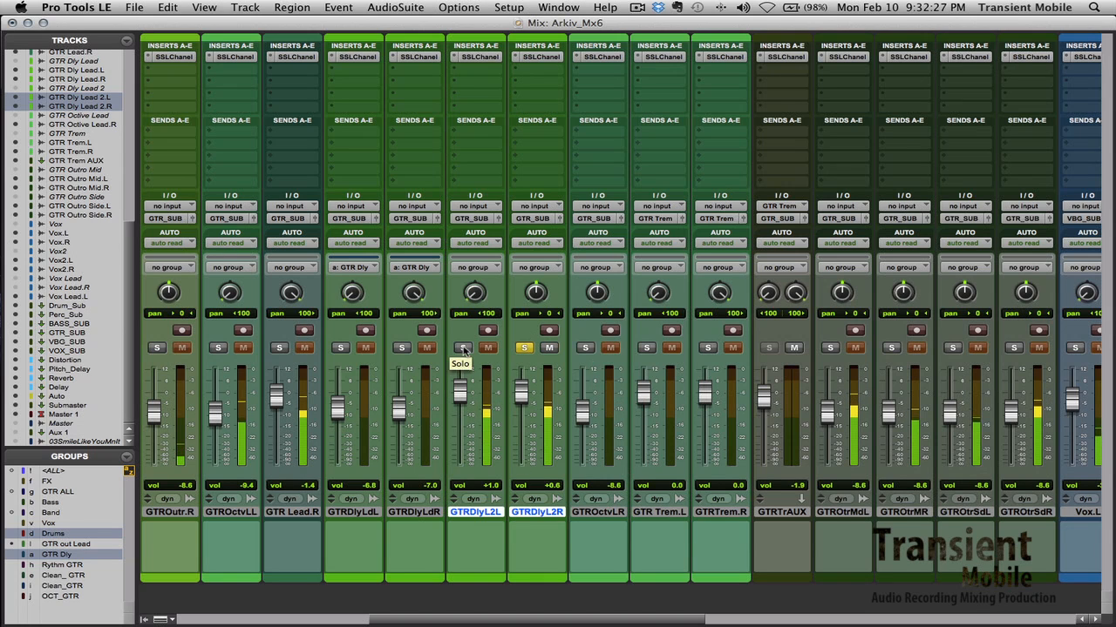
pyautogui.click(525, 348)
pyautogui.click(525, 348)
pyautogui.click(463, 349)
pyautogui.click(463, 349)
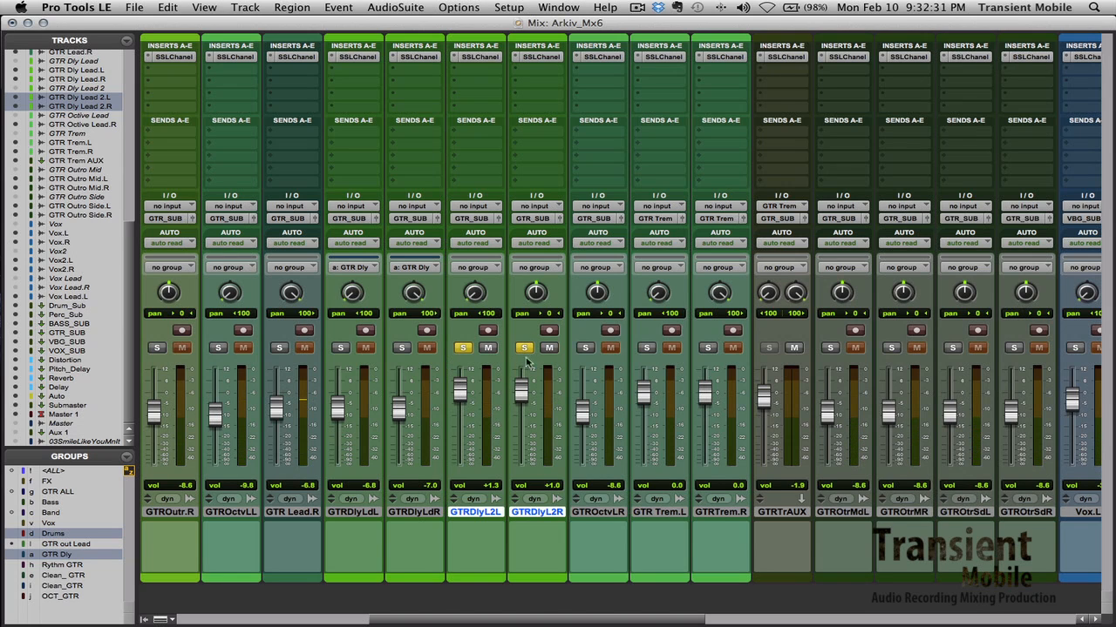
# - Select the Interlude region of GTR Trem.L from 2:07.338 to 2:15.093
pyautogui.press('super+equal')
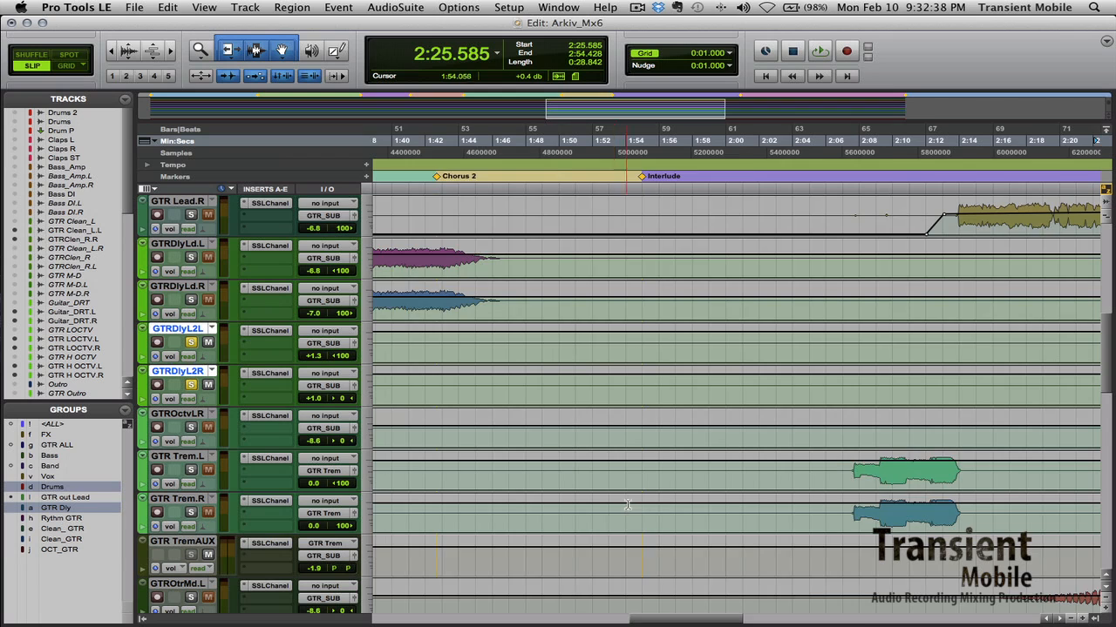
pyautogui.scroll(-5, 680, 418)
pyautogui.hscroll(3, 680, 418)
pyautogui.click(731, 344)
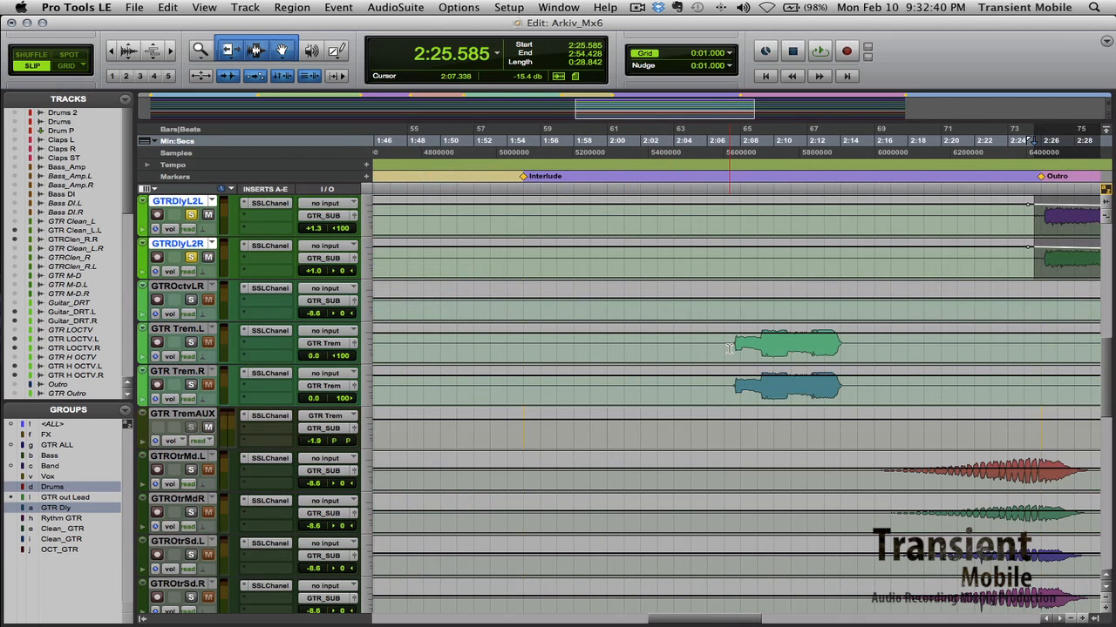
pyautogui.keyDown('shift'); pyautogui.click(858, 349); pyautogui.keyUp('shift')
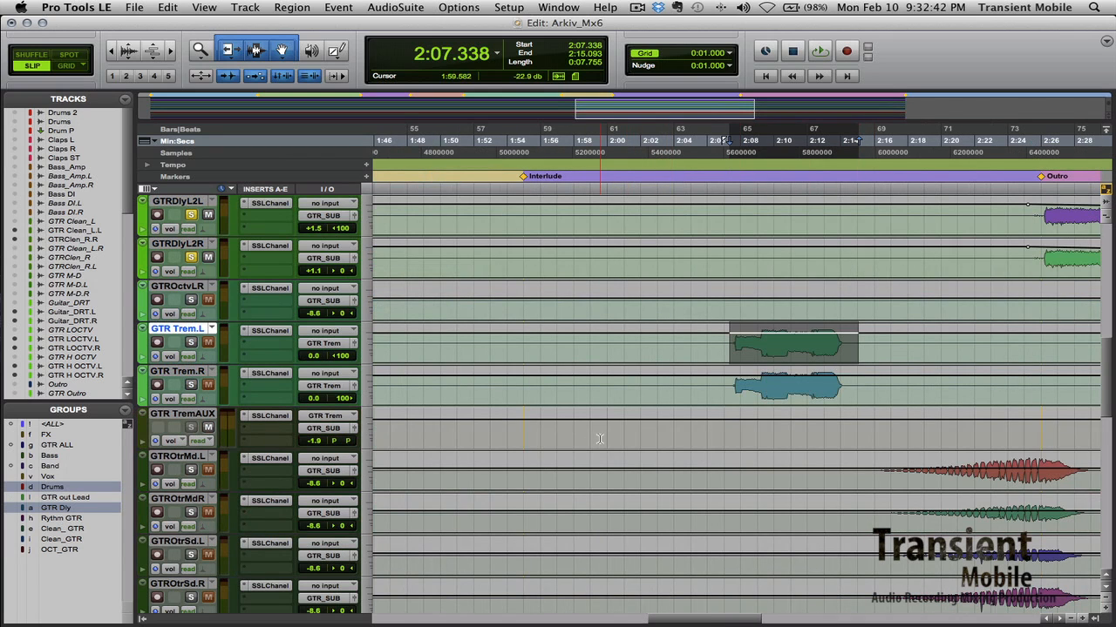
# - Solo GTR Trem.L and GTR Trem.R in the mixer in place of the GTRDlyL2 pair
pyautogui.click(207, 416)
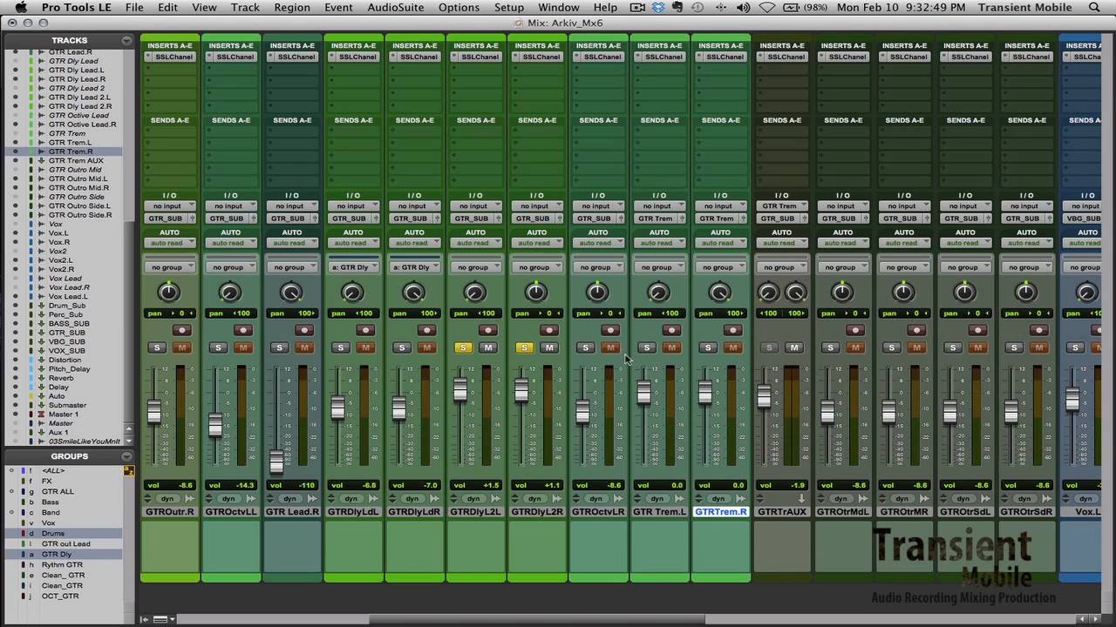
pyautogui.click(646, 348)
pyautogui.click(707, 348)
# - Examine the SSLChannel settings of GTR Trem.L and GTR Trem.R, and close the plug-in
pyautogui.click(663, 58)
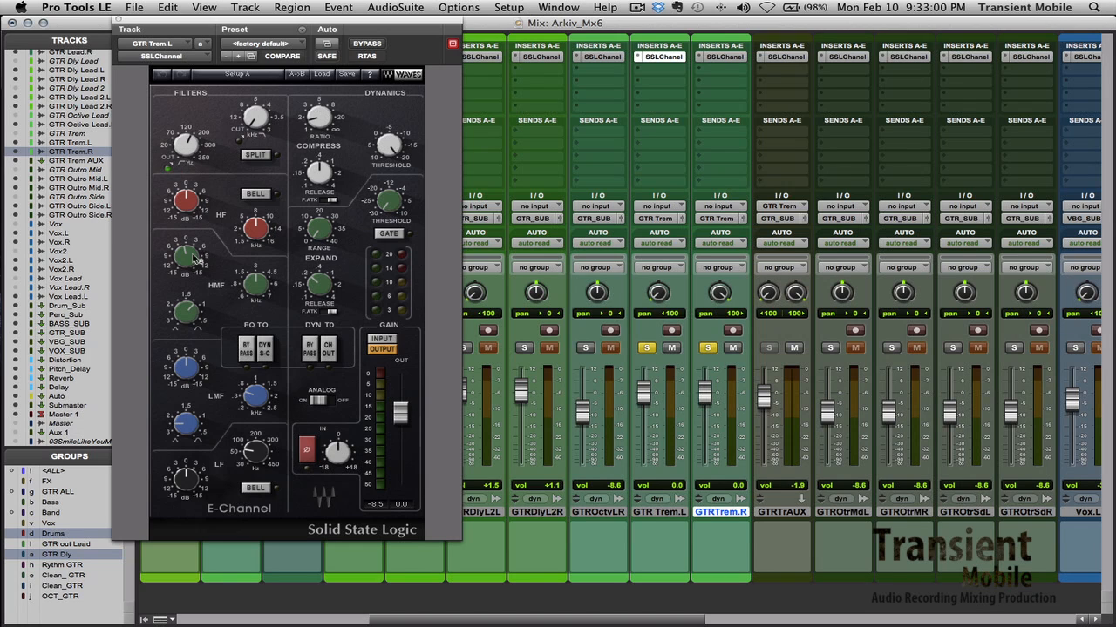
pyautogui.click(702, 59)
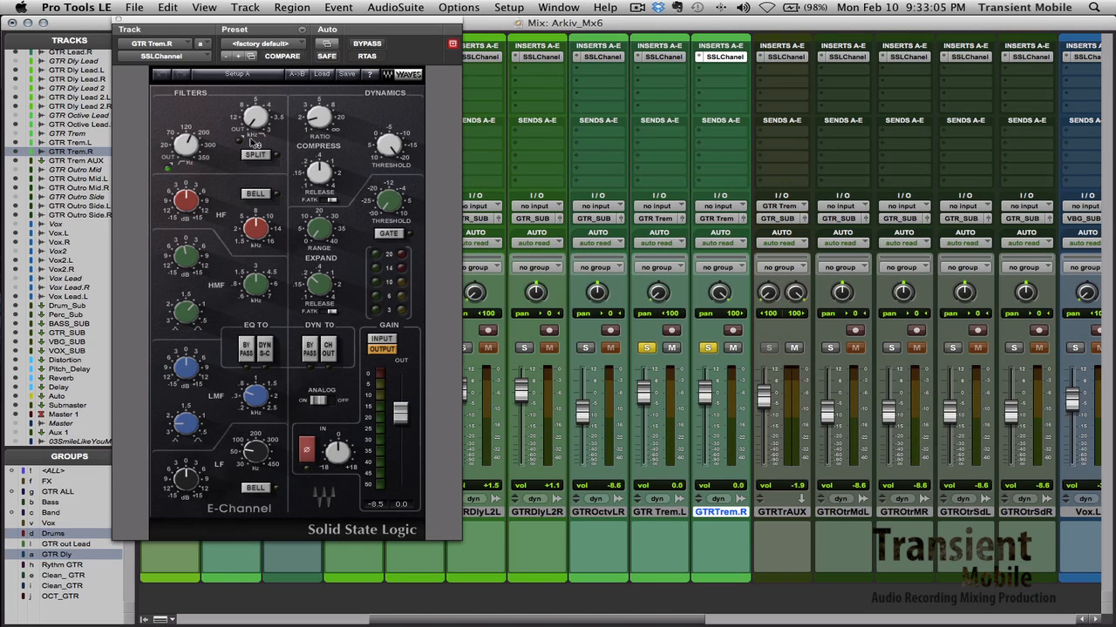
pyautogui.click(118, 19)
# - Check the GTR Trem output routing of the tremolo tracks and examine the SSLChannel settings of GTR Trem AUX, closing the plug-in
pyautogui.press('super+equal')
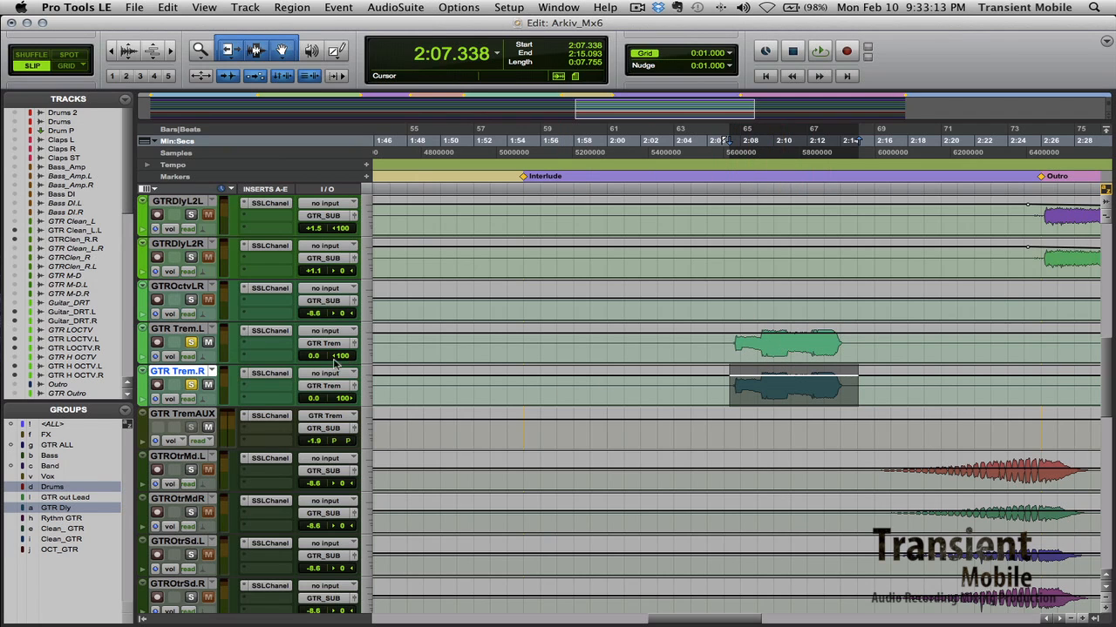
pyautogui.press('super+equal')
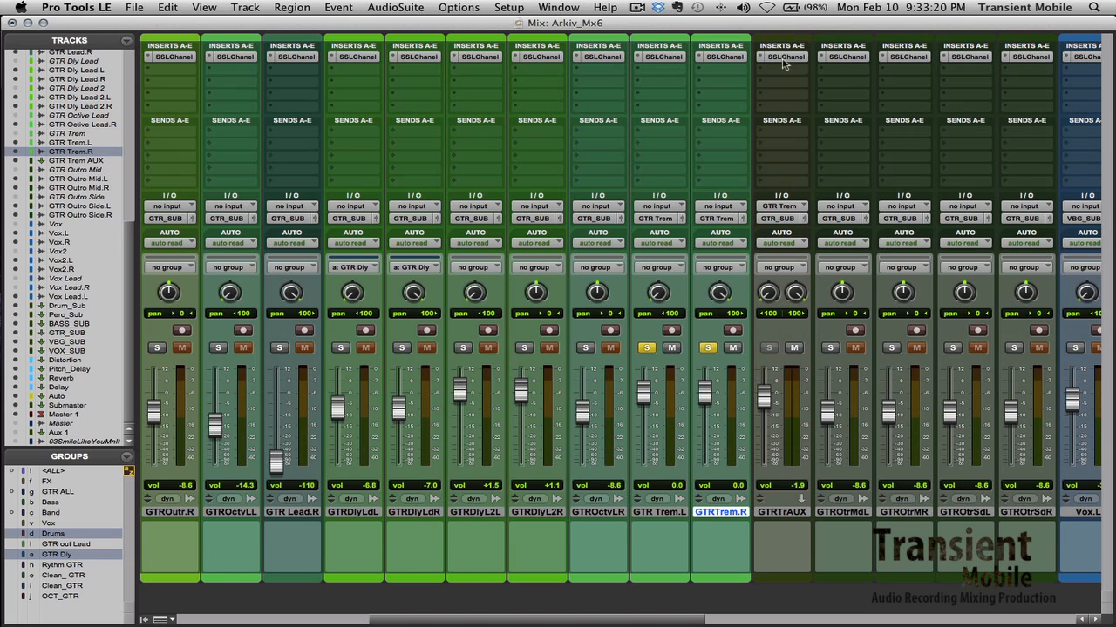
pyautogui.click(785, 56)
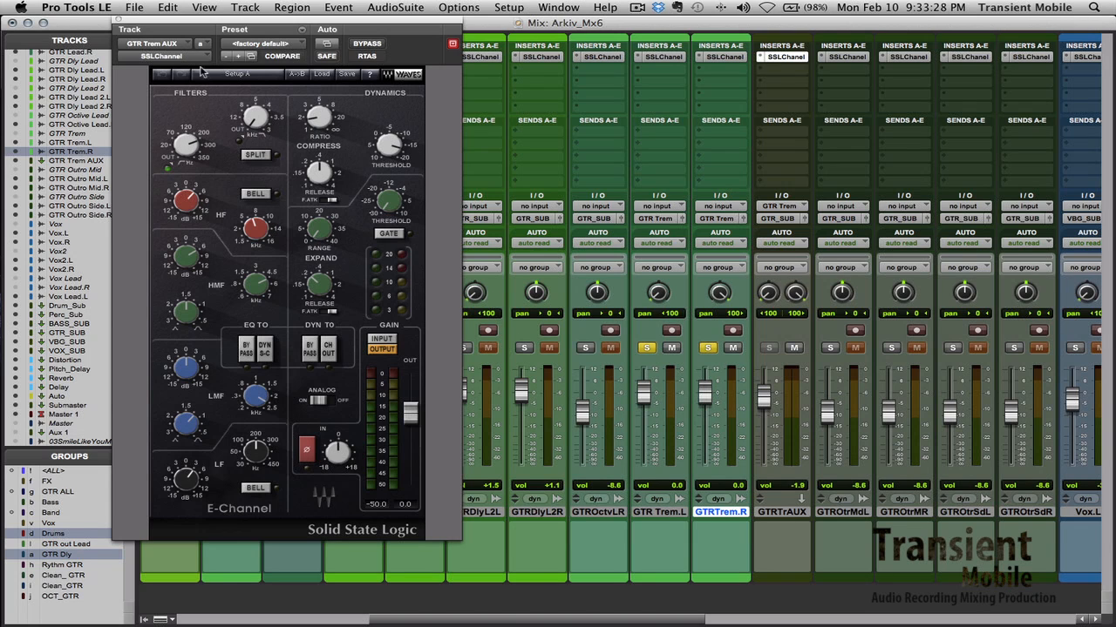
pyautogui.click(118, 17)
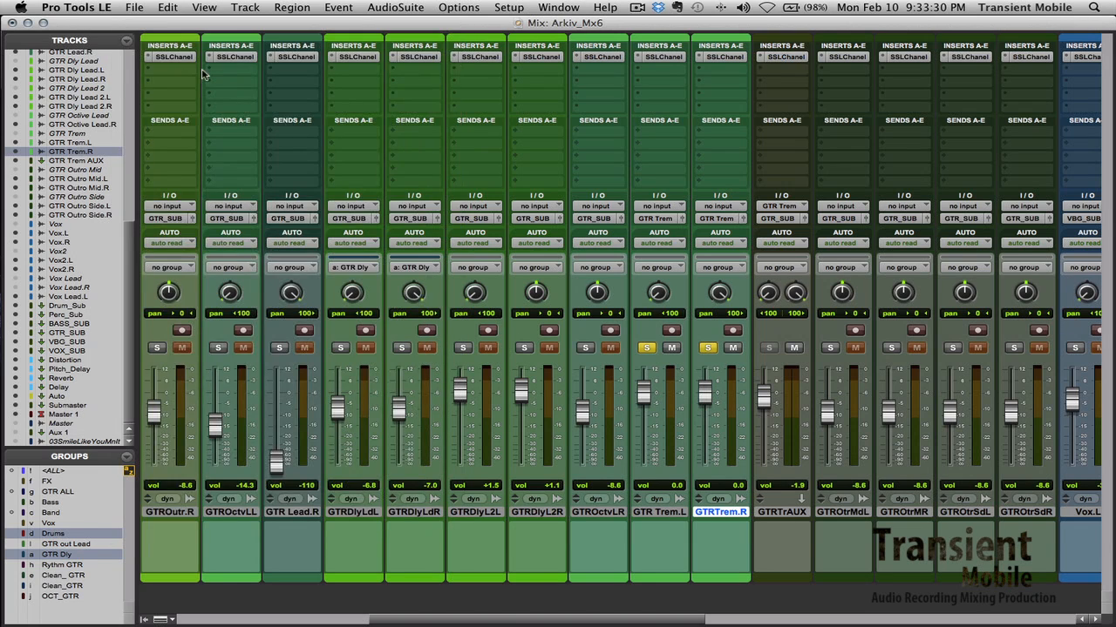
# - Extend the Interlude selection on GTR Trem.R to include GTR Trem.L, and play the passage
pyautogui.press('super+equal')
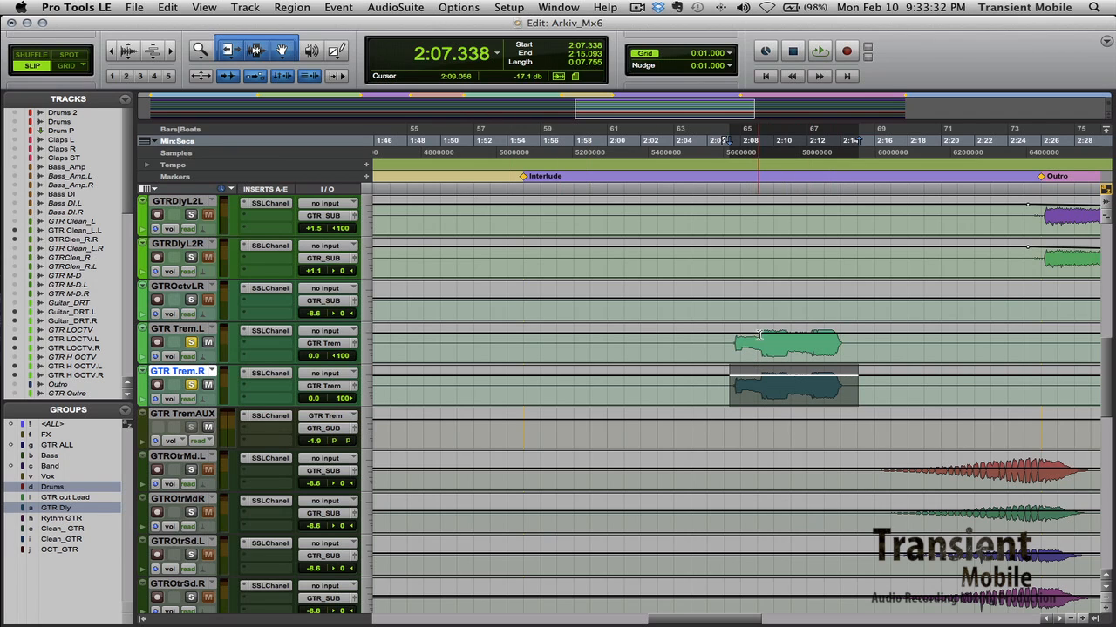
pyautogui.hotkey('shift', 'p')
pyautogui.press('space')
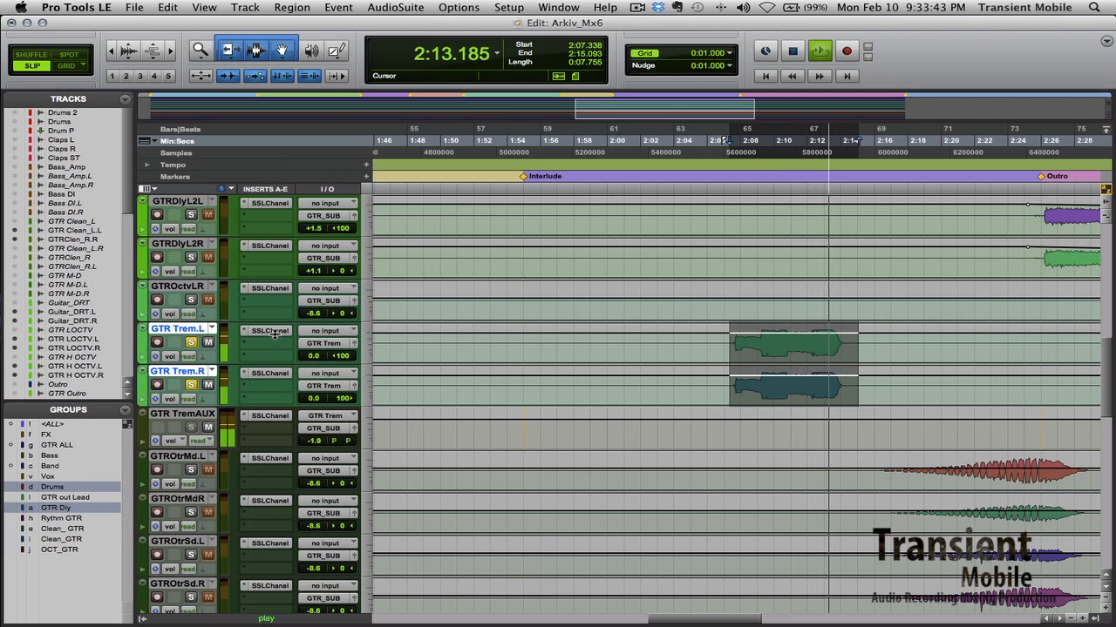
pyautogui.press('space')
# - Compare the tremolo passage with SSLChannel bypassed and active on GTR Trem.L, GTR Trem.R and GTR TremAUX, and stop playback
pyautogui.keyDown('super'); pyautogui.click(270, 332); pyautogui.keyUp('super')
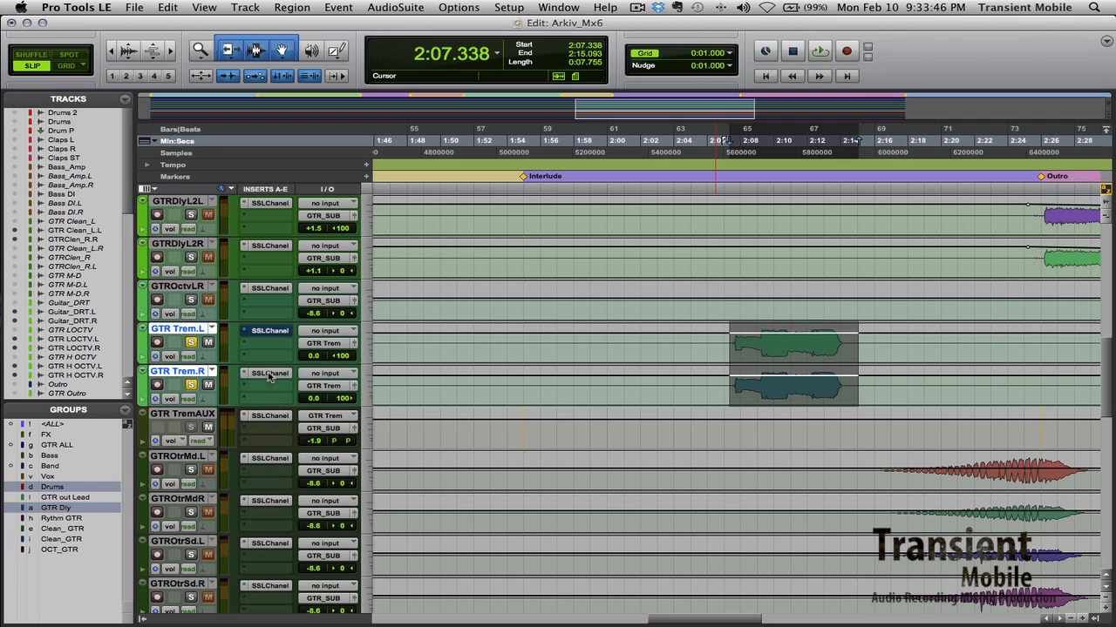
pyautogui.keyDown('super'); pyautogui.click(270, 373); pyautogui.keyUp('super')
pyautogui.keyDown('super'); pyautogui.click(270, 417); pyautogui.keyUp('super')
pyautogui.press('space')
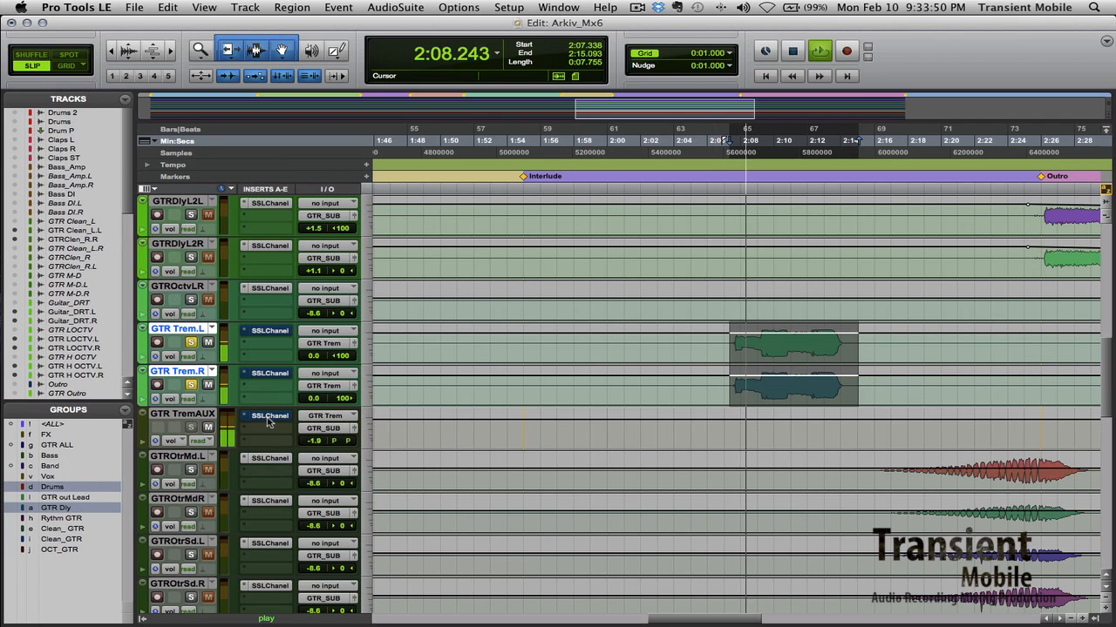
pyautogui.keyDown('super'); pyautogui.click(270, 331); pyautogui.keyUp('super')
pyautogui.keyDown('super'); pyautogui.click(272, 373); pyautogui.keyUp('super')
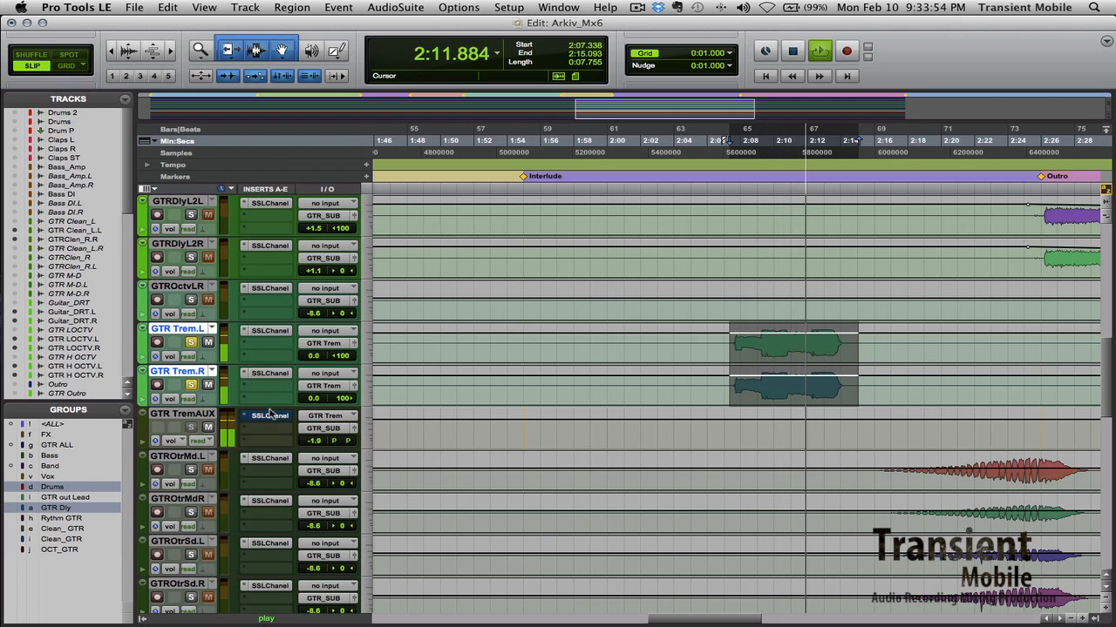
pyautogui.keyDown('super'); pyautogui.click(270, 417); pyautogui.keyUp('super')
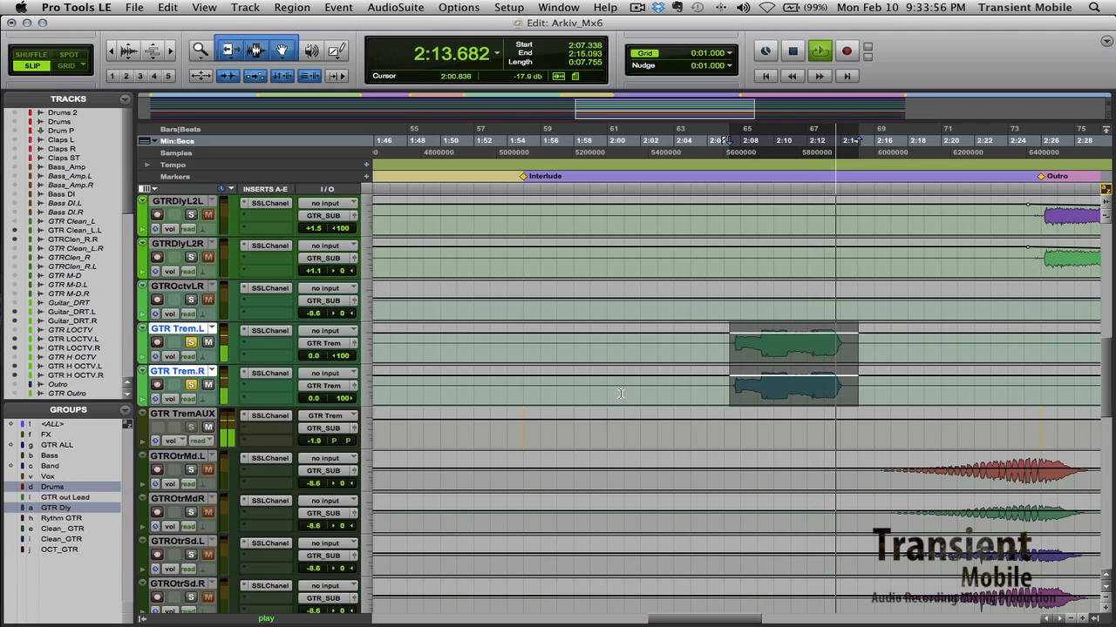
pyautogui.press('space')
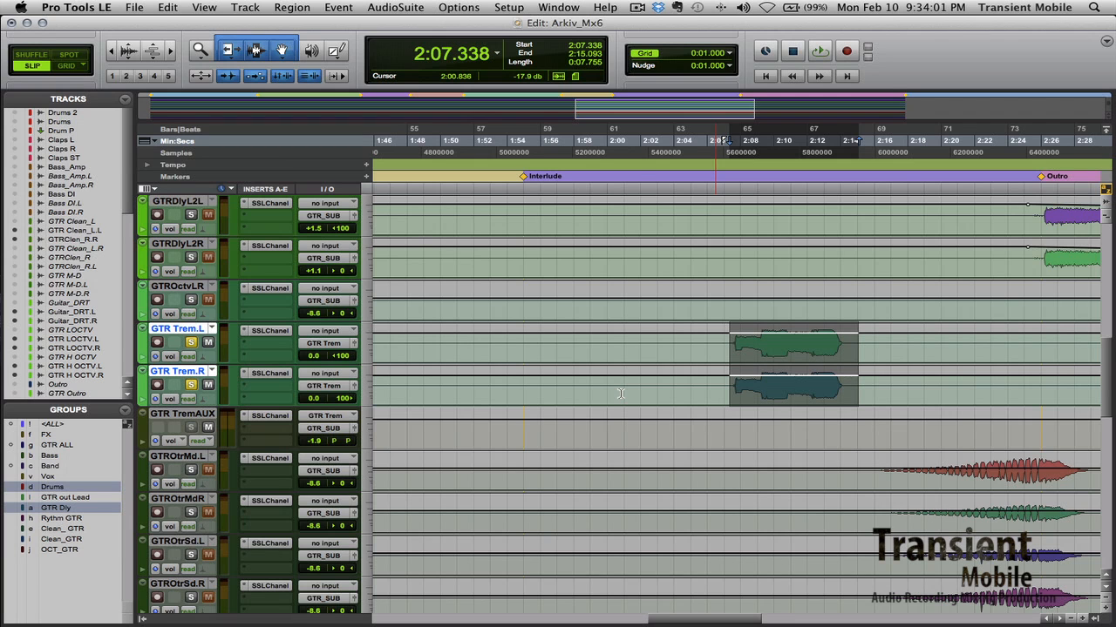
# - Select the region on GTROtrMd.L before the Outro, solo GTROtrMd.L and GTROtrMdR in place of the tremolo tracks, and play it
pyautogui.press('r')
pyautogui.scroll(4, 632, 366)
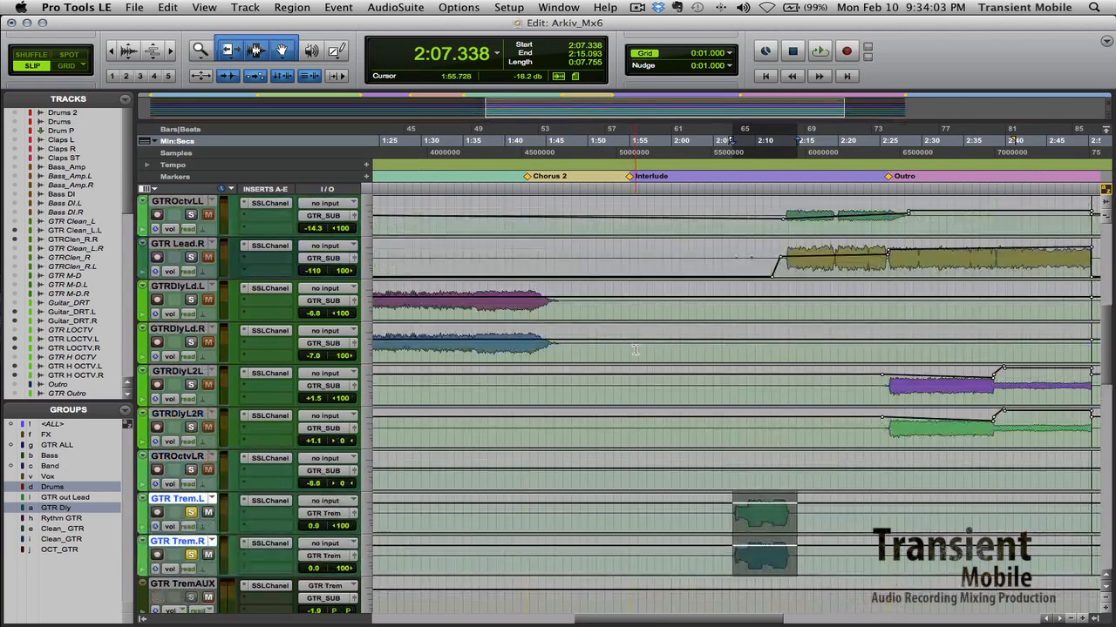
pyautogui.scroll(-5, 636, 349)
pyautogui.press('super+equal')
pyautogui.hscroll(5, 876, 482)
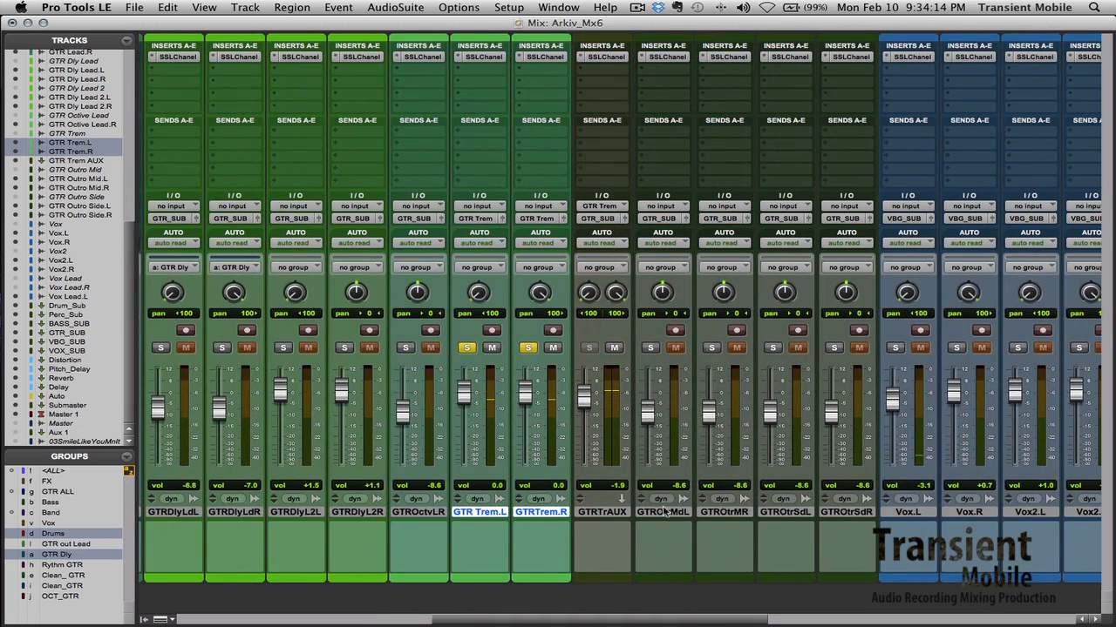
pyautogui.click(664, 512)
pyautogui.press('super+equal')
pyautogui.press('space')
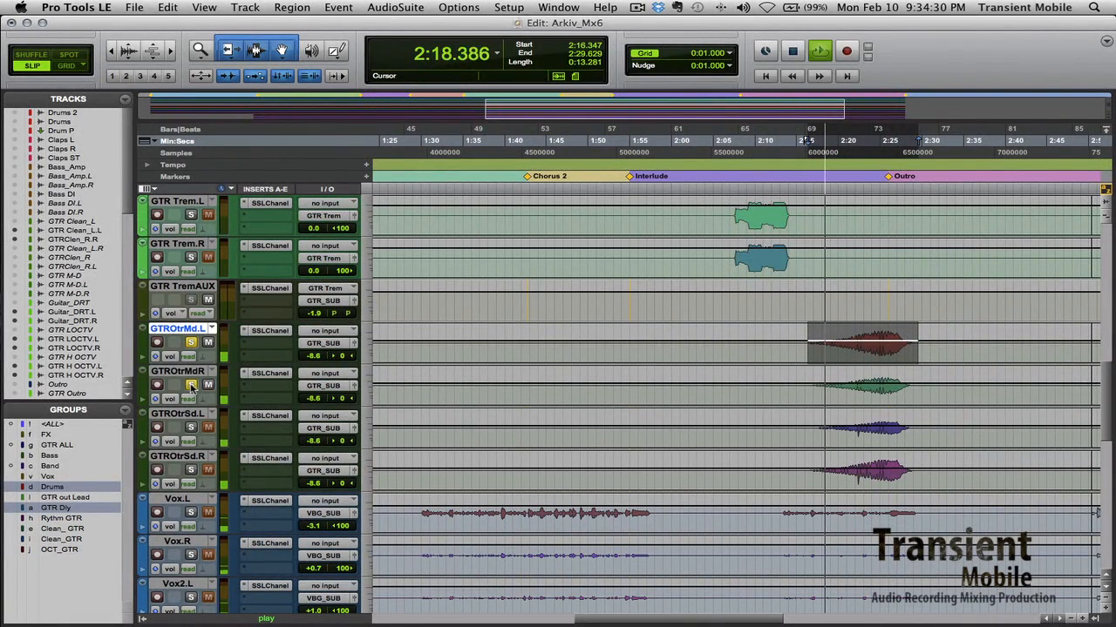
# - Add GTROtrSd.L and GTROtrSd.R to the soloed tracks during playback, and stop
pyautogui.click(191, 428)
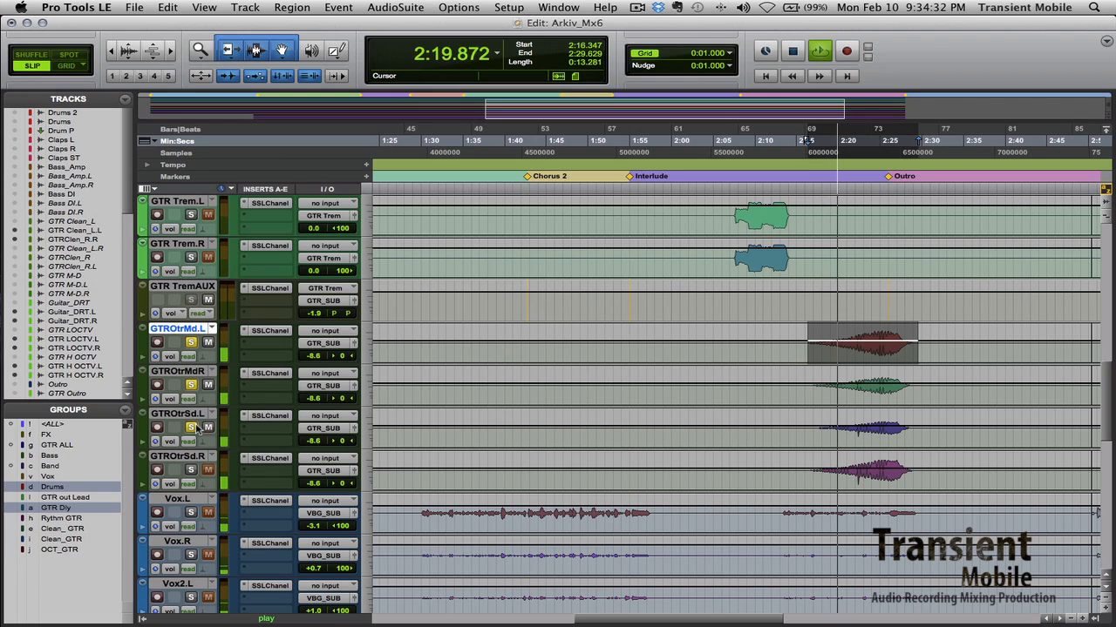
pyautogui.click(191, 470)
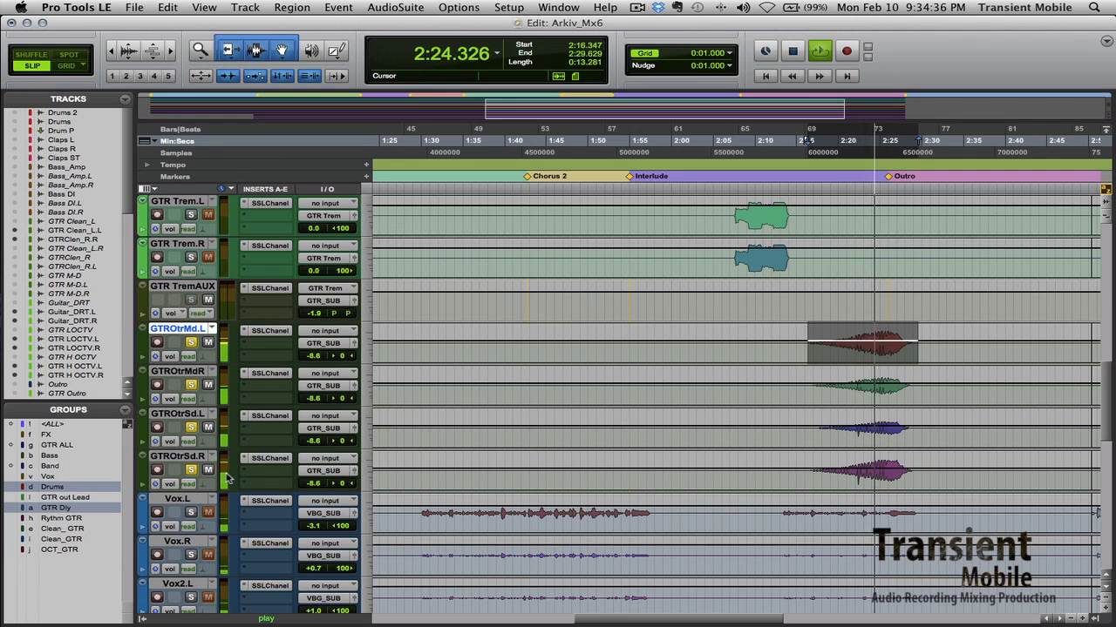
pyautogui.press('space')
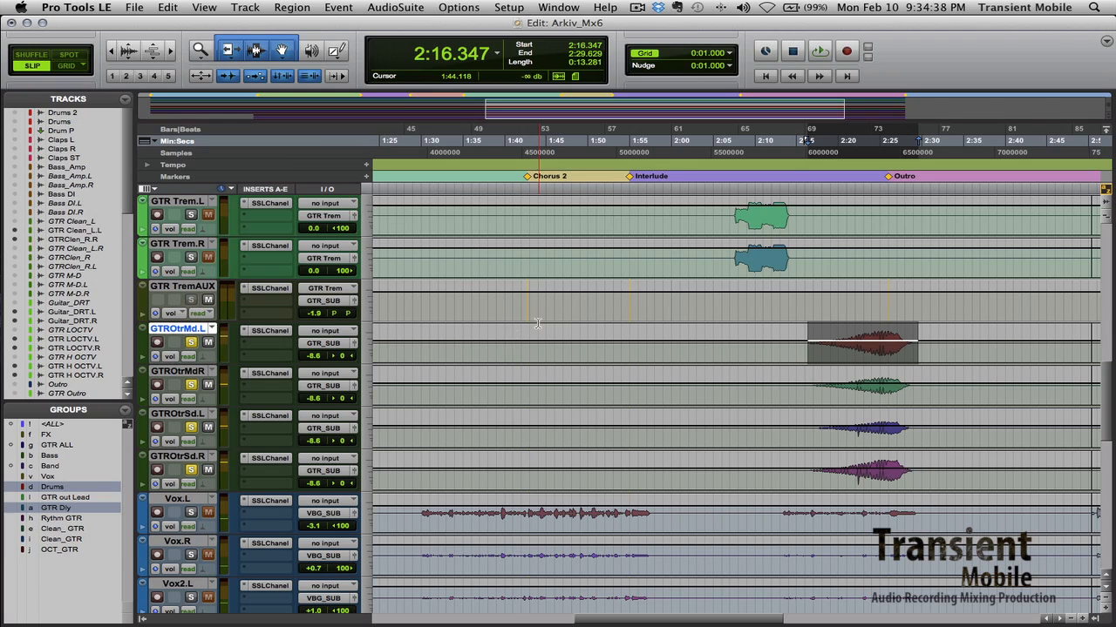
# - Examine the SSLChannel settings of the outro mid and outro side guitar tracks
pyautogui.click(292, 331)
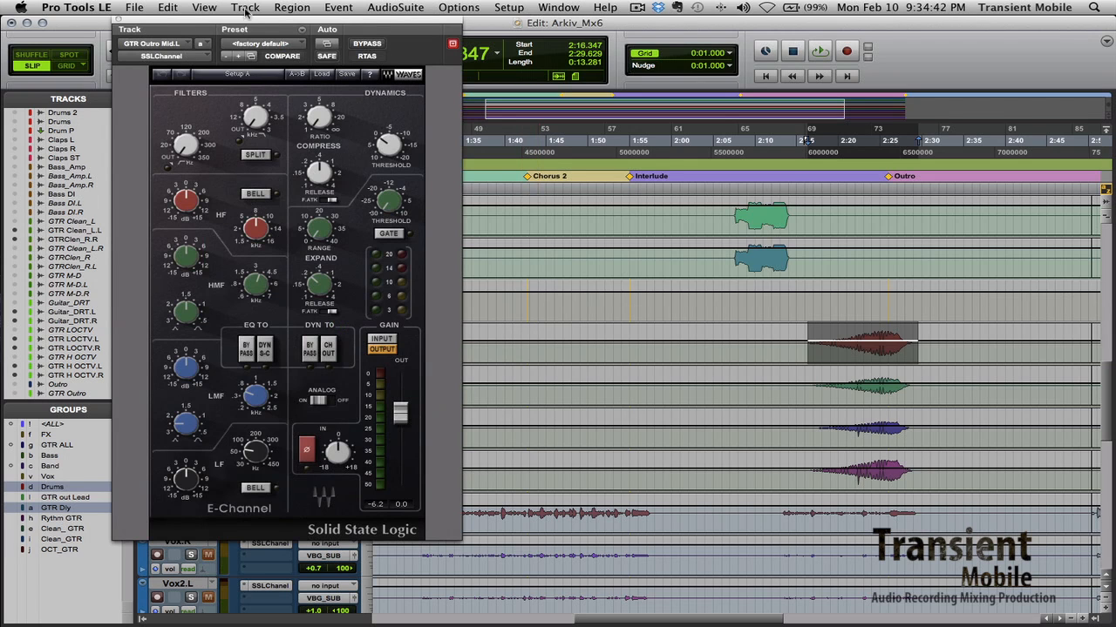
pyautogui.click(157, 43)
pyautogui.click(161, 56)
pyautogui.click(161, 45)
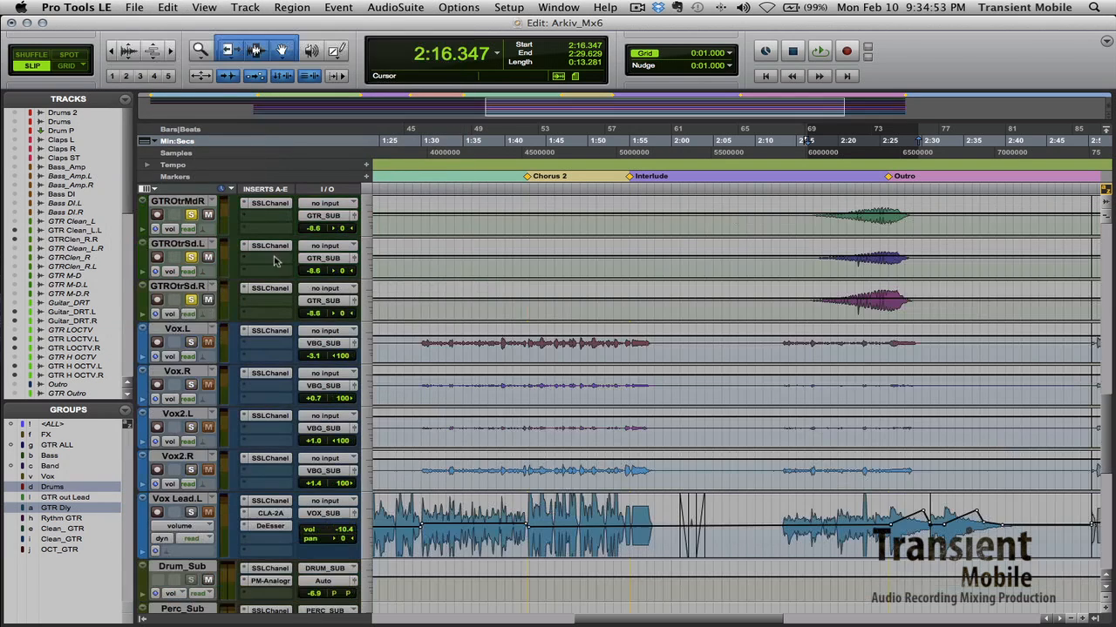
pyautogui.click(266, 289)
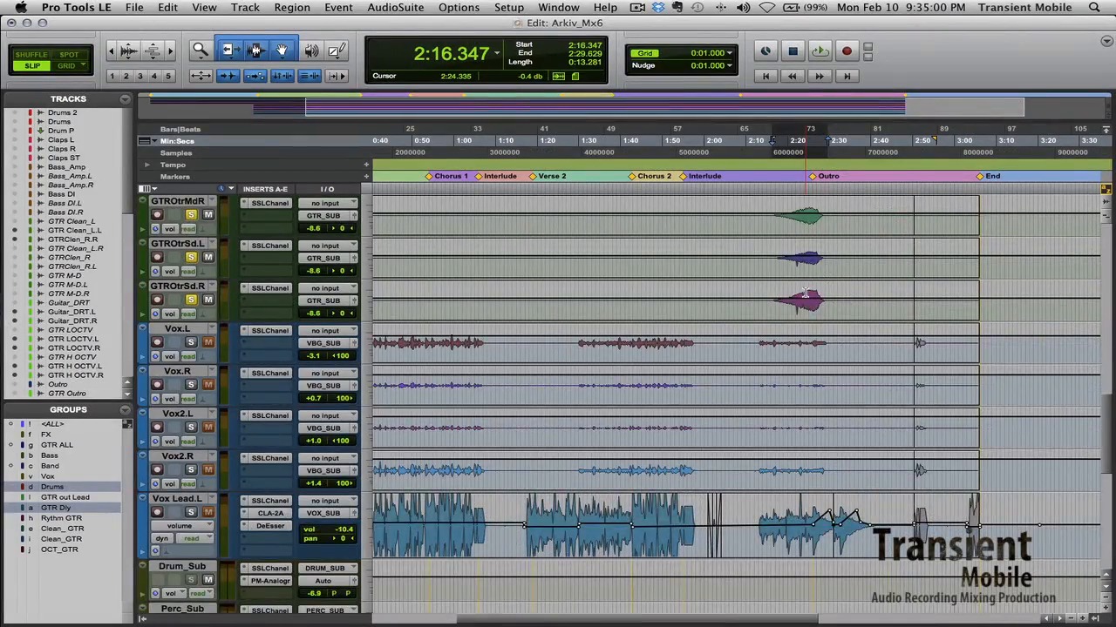
# - Turn off solo on the outro mid and outro side guitar tracks
pyautogui.scroll(10, 805, 295)
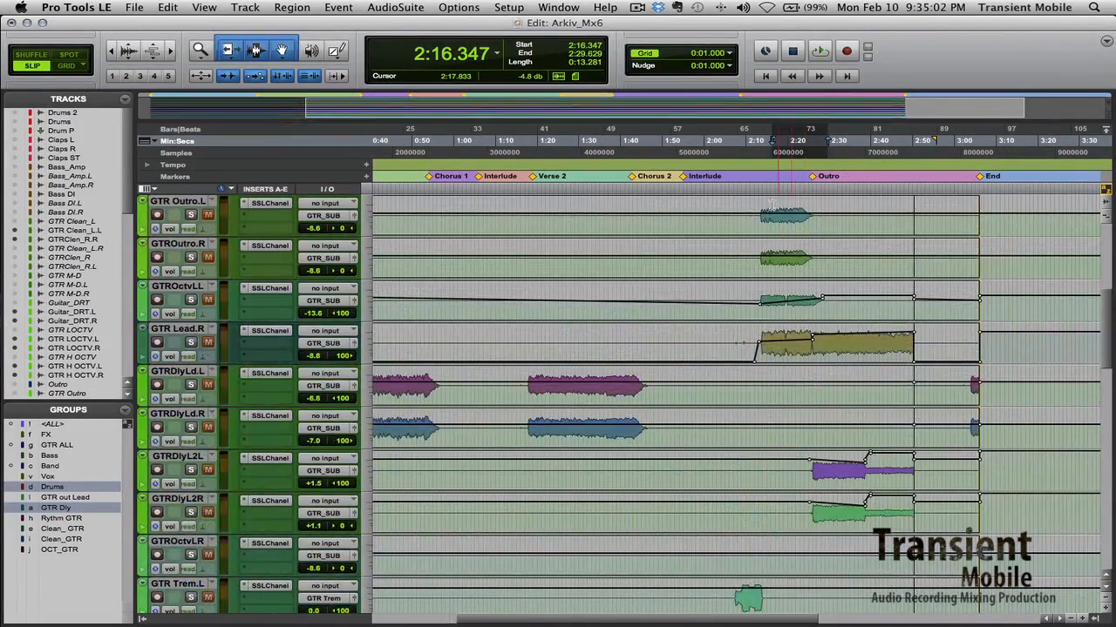
pyautogui.scroll(-4, 611, 353)
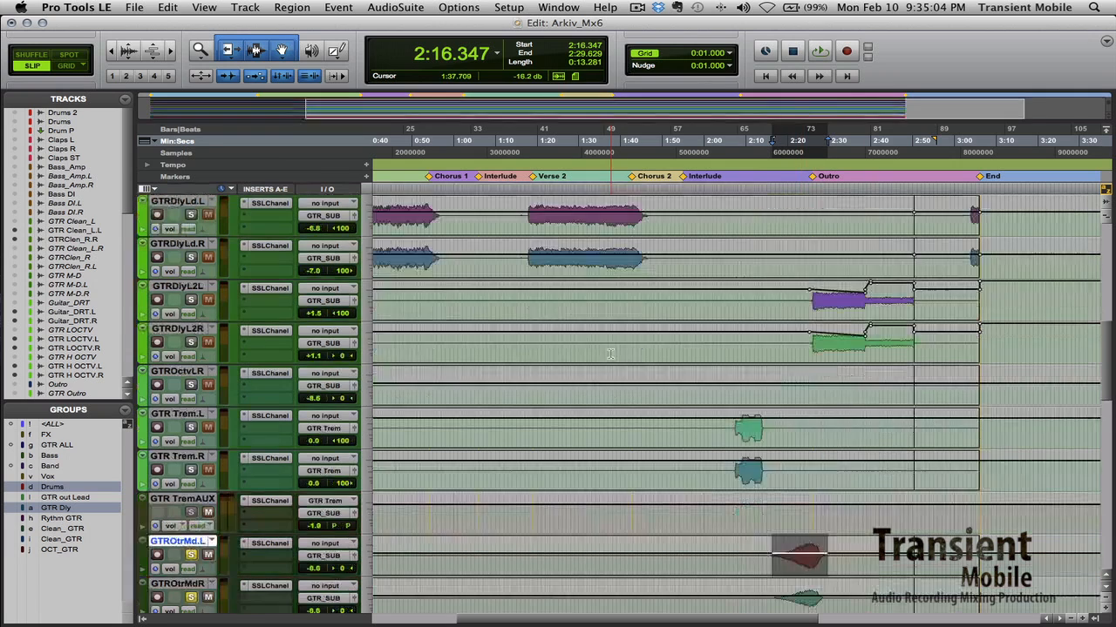
pyautogui.scroll(-7, 611, 353)
pyautogui.click(191, 300)
pyautogui.click(191, 343)
pyautogui.click(190, 385)
# - Examine the SSLChannel compressor and EQ settings of GTR_SUB in the mixer
pyautogui.press('super+equal')
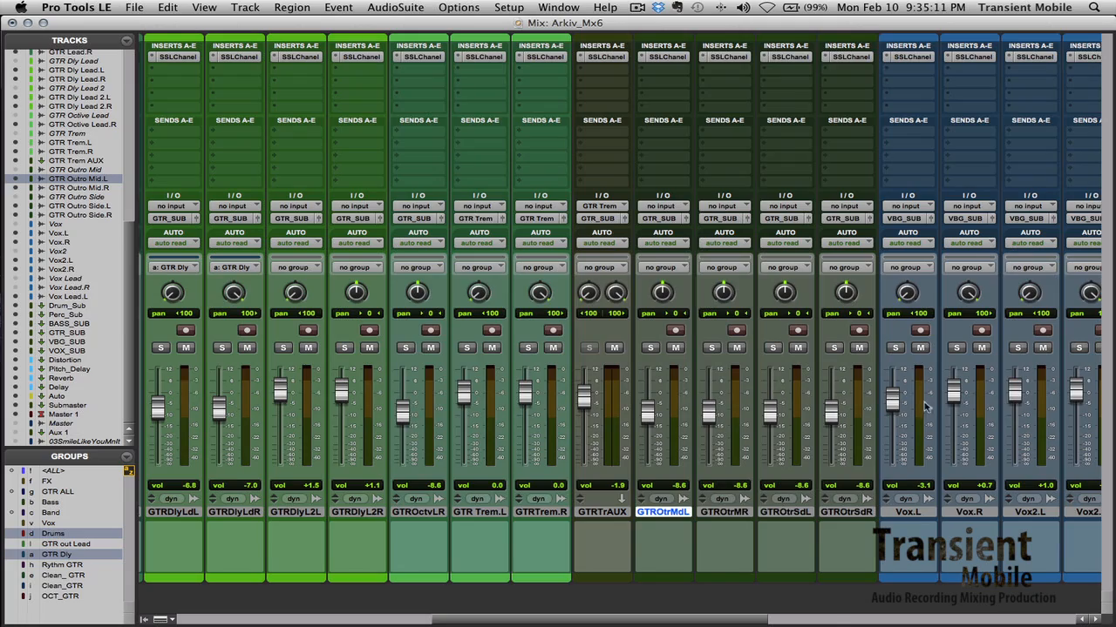
pyautogui.hscroll(3, 929, 410)
pyautogui.hscroll(4, 738, 521)
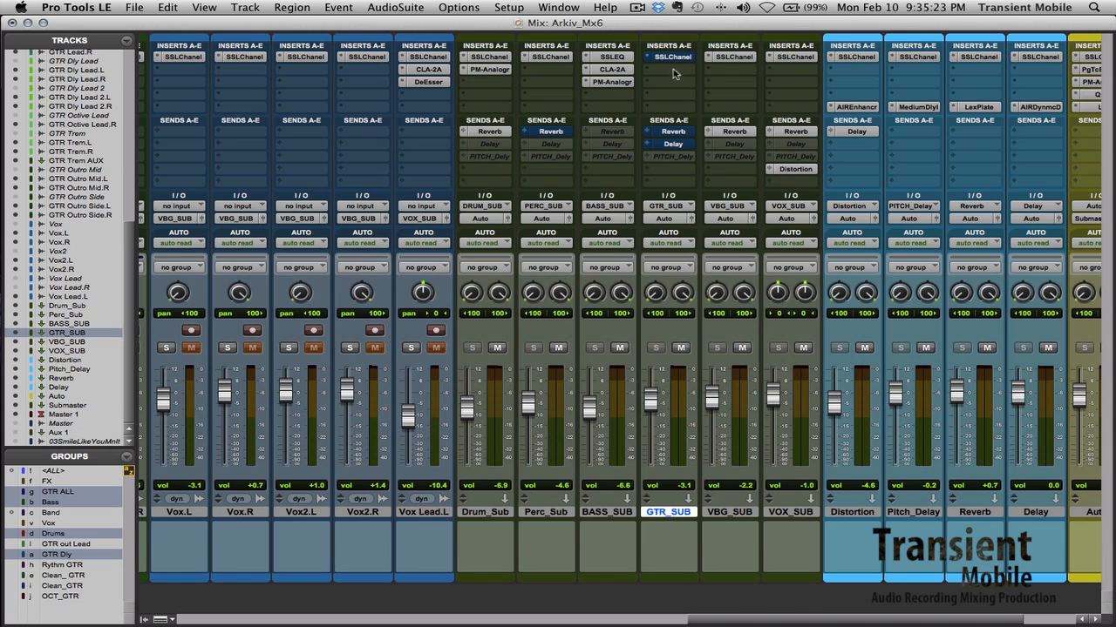
pyautogui.click(669, 57)
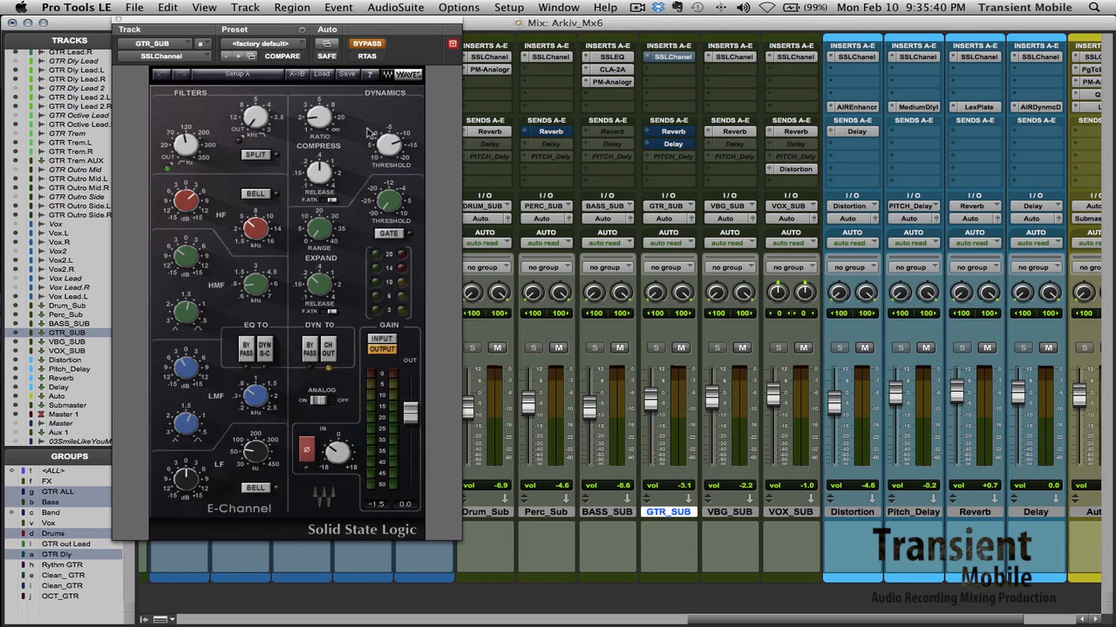
pyautogui.moveTo(404, 148)
# - Compare the guitars with GTR_SUB's SSLChannel bypassed and active during playback, leaving the plug-in active
pyautogui.click(674, 55)
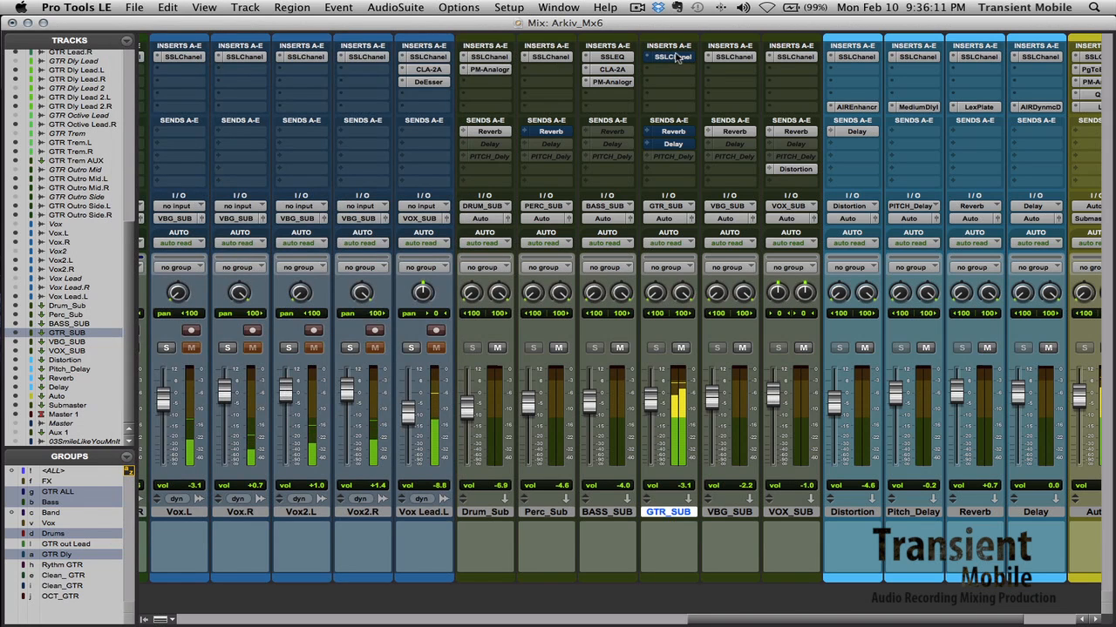
pyautogui.keyDown('super'); pyautogui.click(676, 59); pyautogui.keyUp('super')
pyautogui.keyDown('super'); pyautogui.click(677, 59); pyautogui.keyUp('super')
pyautogui.keyDown('super'); pyautogui.click(677, 58); pyautogui.keyUp('super')
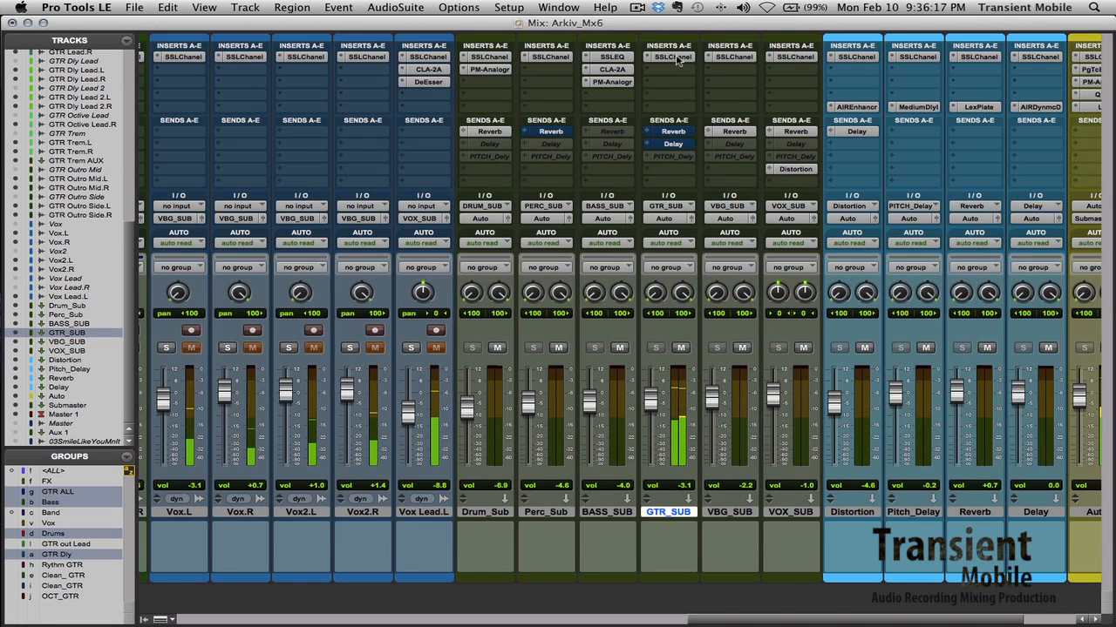
# - Audition the HMF gain on GTR_SUB's SSLChannel by boosting it and lowering it back to a cut during playback, and close the plug-in
pyautogui.click(676, 58)
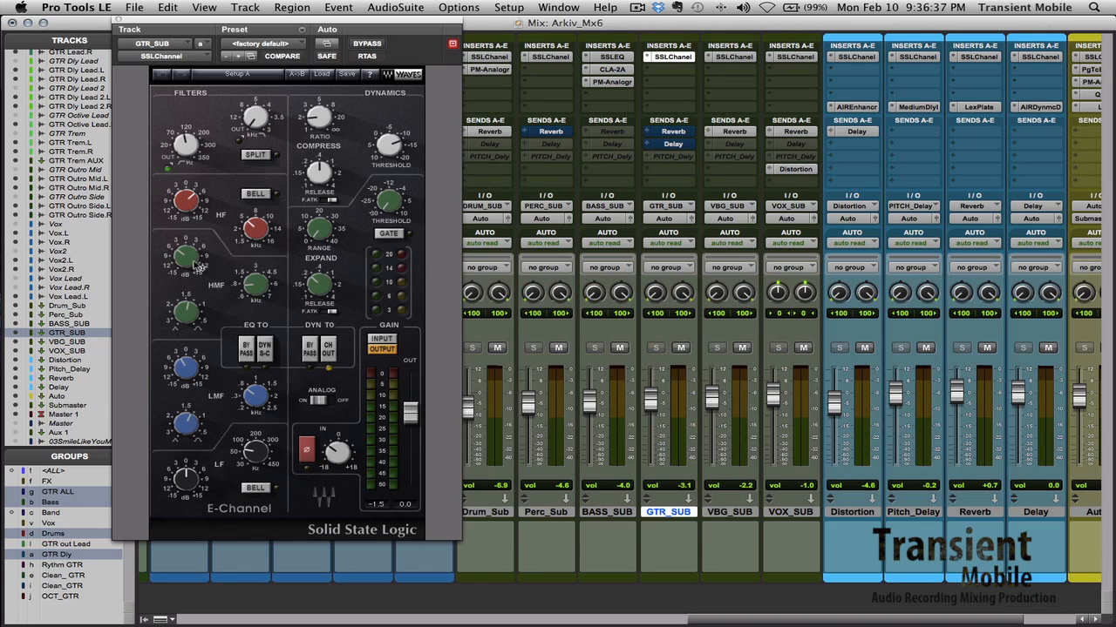
pyautogui.moveTo(199, 265)
pyautogui.click(185, 262)
pyautogui.press('space')
pyautogui.moveTo(183, 262); pyautogui.dragTo(183, 233)
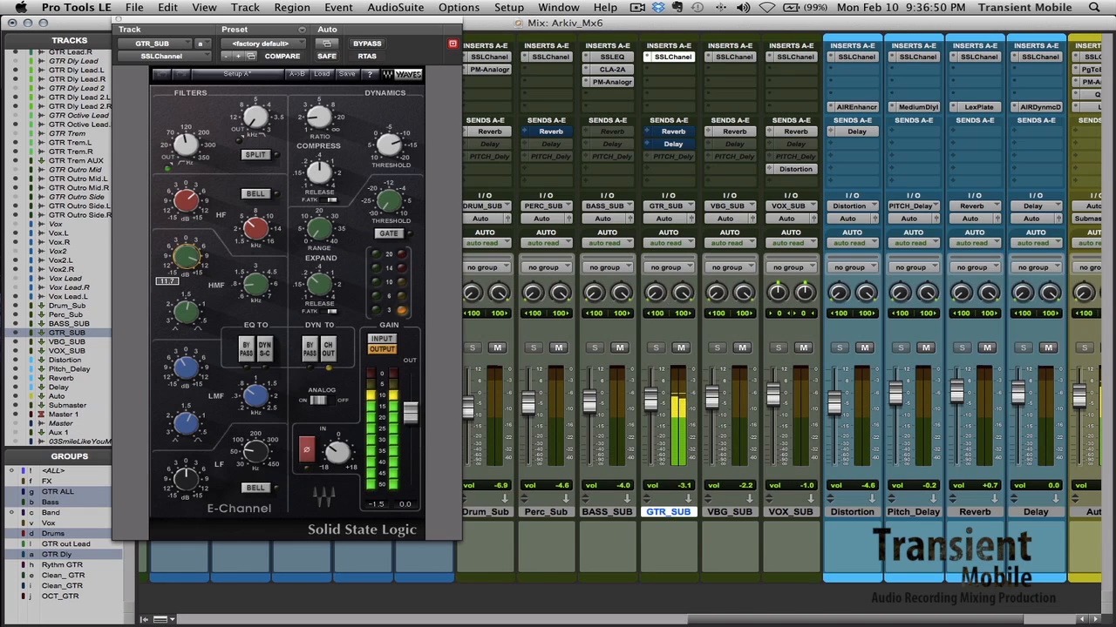
pyautogui.moveTo(183, 234); pyautogui.dragTo(183, 247)
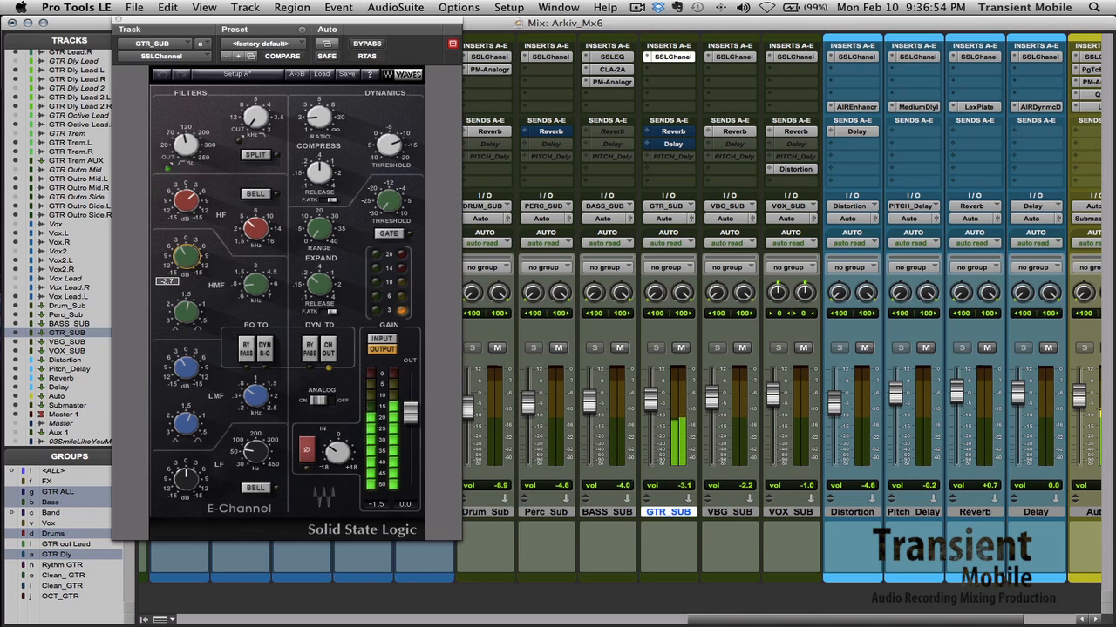
pyautogui.moveTo(183, 253); pyautogui.dragTo(183, 254)
pyautogui.moveTo(183, 254); pyautogui.dragTo(183, 257)
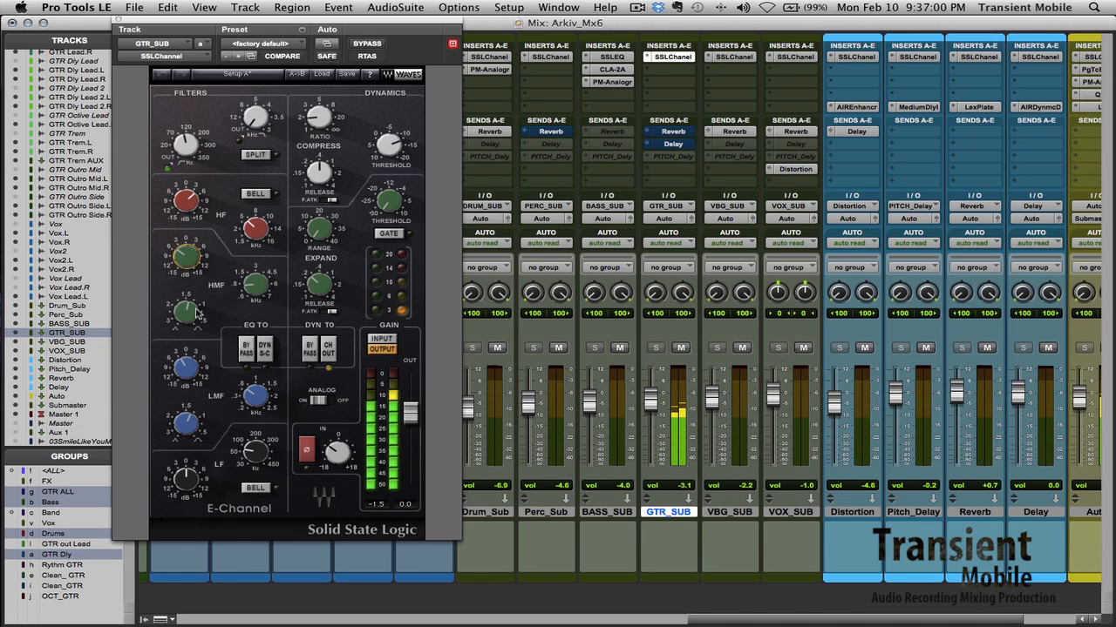
pyautogui.press('space')
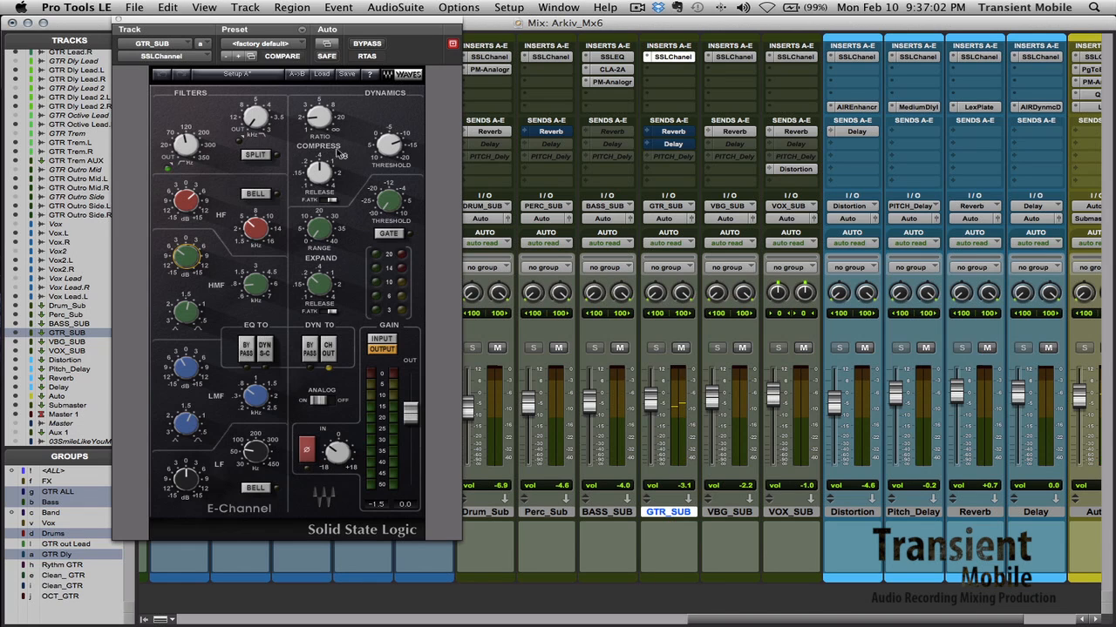
pyautogui.click(127, 18)
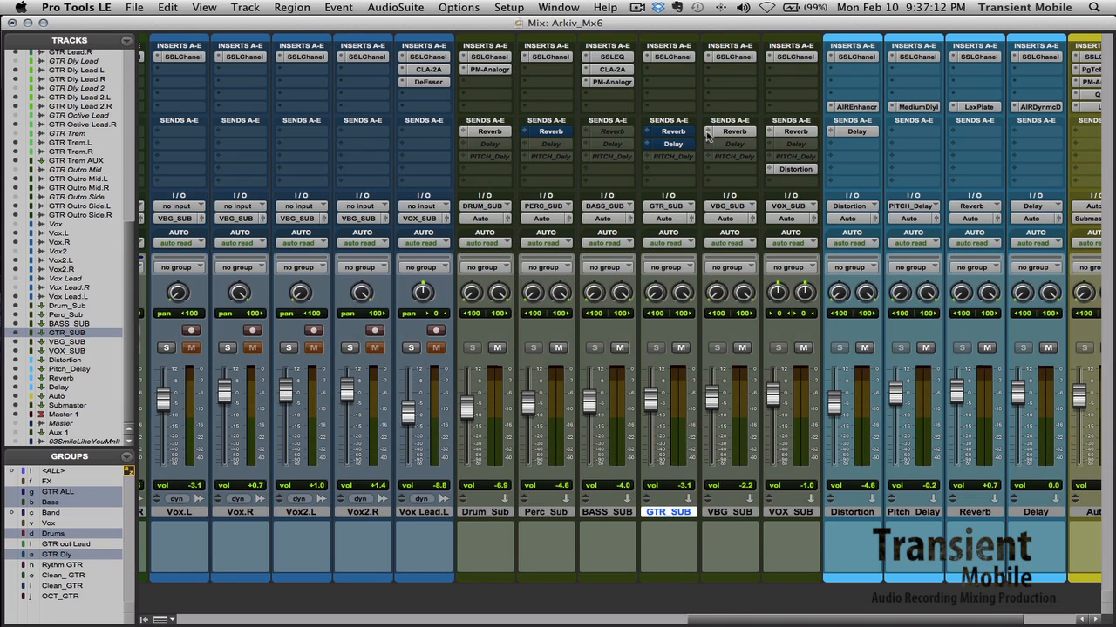
# - Compare GTR_SUB with its Reverb send muted and active during playback, and leave both its Delay and Reverb sends active
pyautogui.press('space')
pyautogui.keyDown('super'); pyautogui.click(682, 132); pyautogui.keyUp('super')
pyautogui.keyDown('super'); pyautogui.click(682, 131); pyautogui.keyUp('super')
pyautogui.keyDown('super'); pyautogui.click(682, 132); pyautogui.keyUp('super')
pyautogui.keyDown('super'); pyautogui.click(681, 132); pyautogui.keyUp('super')
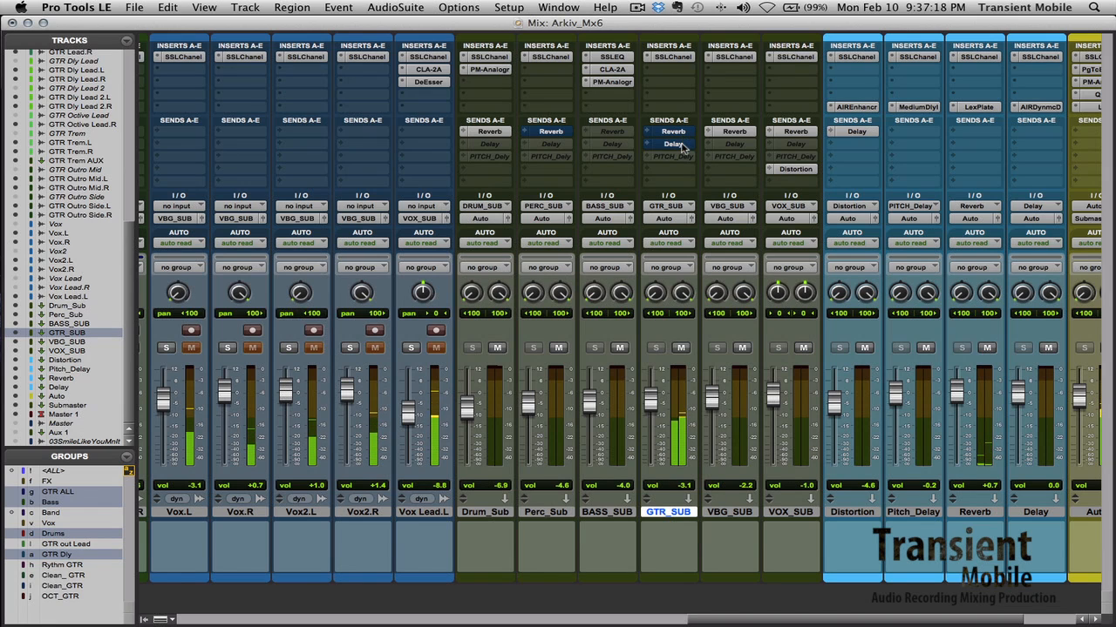
pyautogui.keyDown('super'); pyautogui.click(681, 144); pyautogui.keyUp('super')
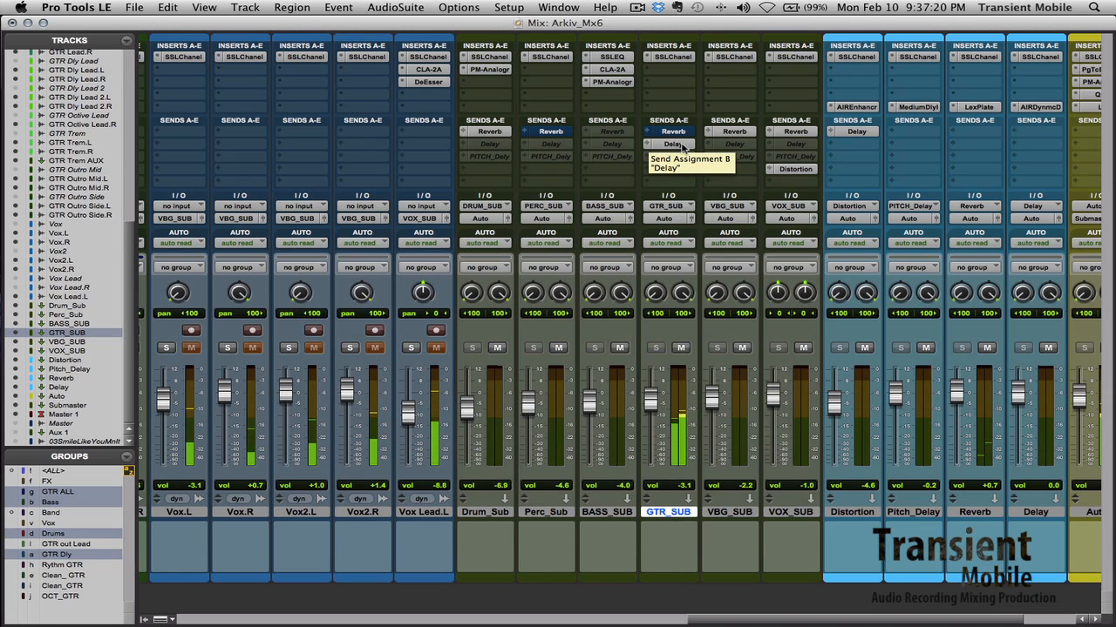
pyautogui.keyDown('super'); pyautogui.click(681, 132); pyautogui.keyUp('super')
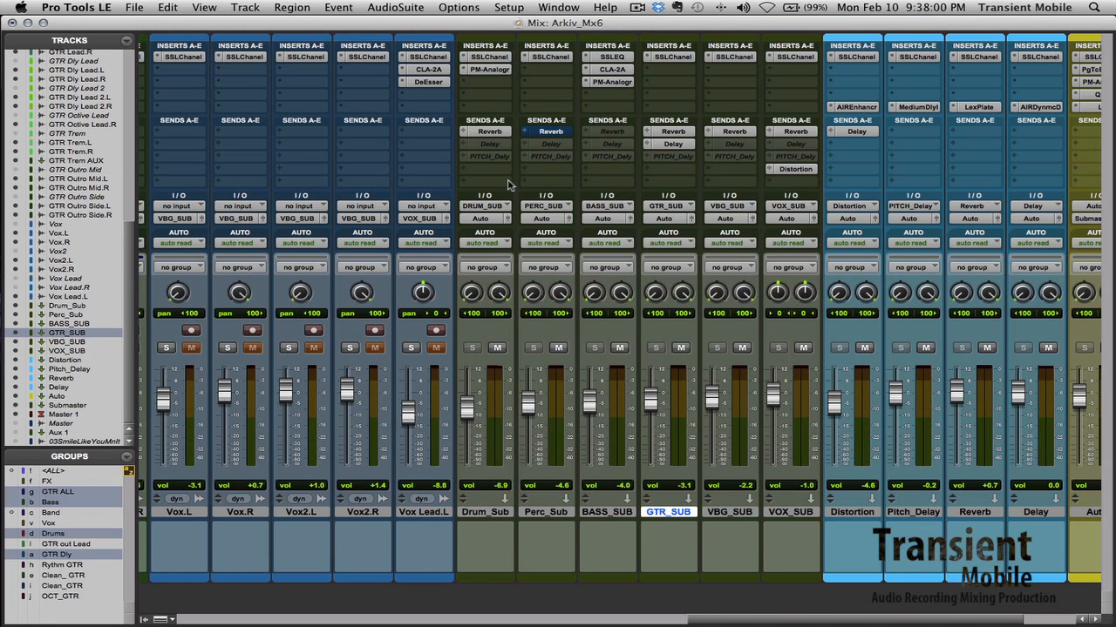
# - Clear the solos on all GTR ALL group tracks and play the full mix while reviewing the mixer channels
pyautogui.hscroll(3, 673, 159)
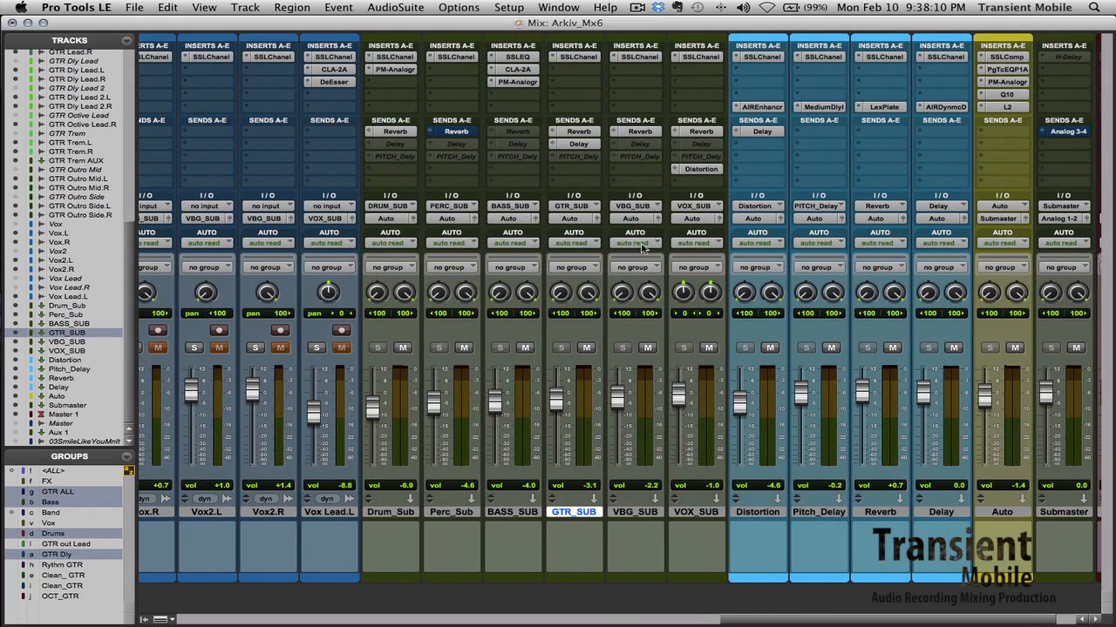
pyautogui.hscroll(-20, 642, 248)
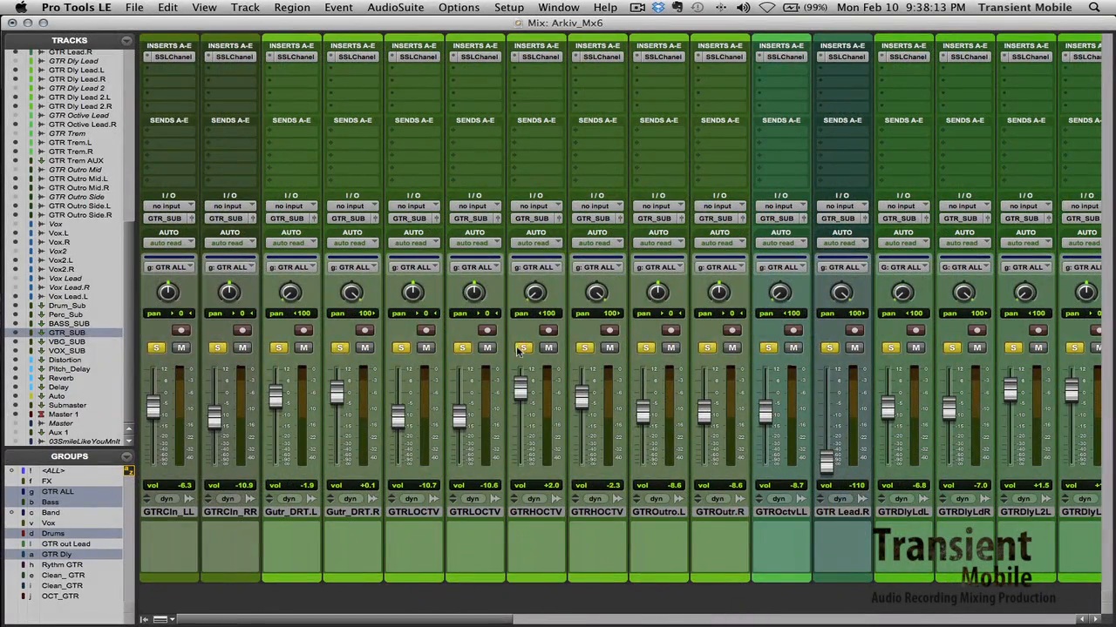
pyautogui.click(520, 349)
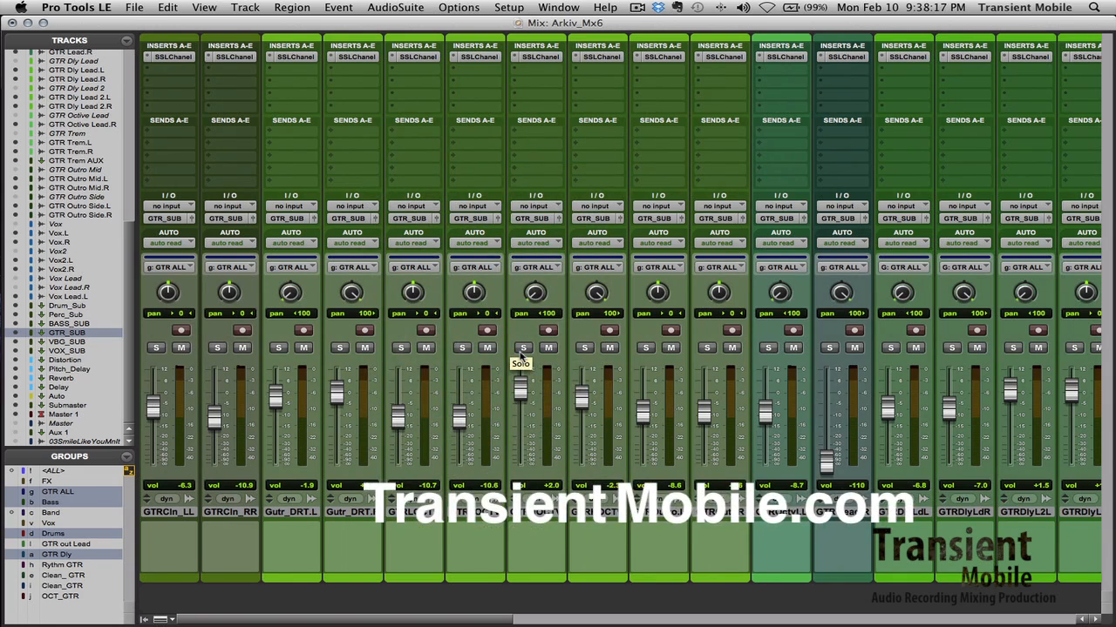
pyautogui.hscroll(10, 813, 349)
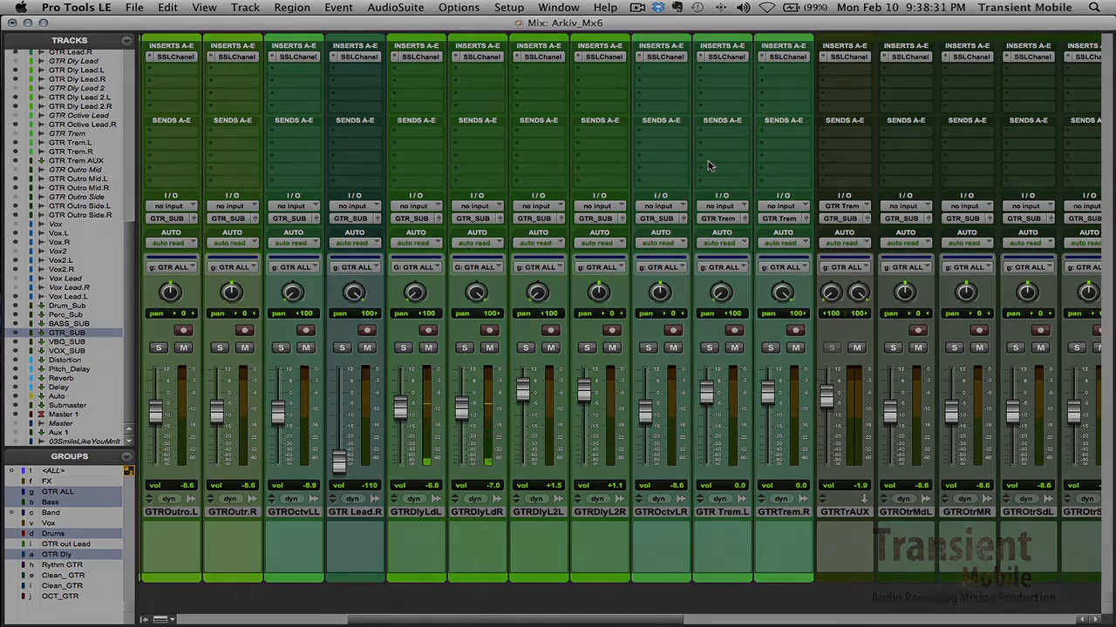
pyautogui.hscroll(5, 699, 174)
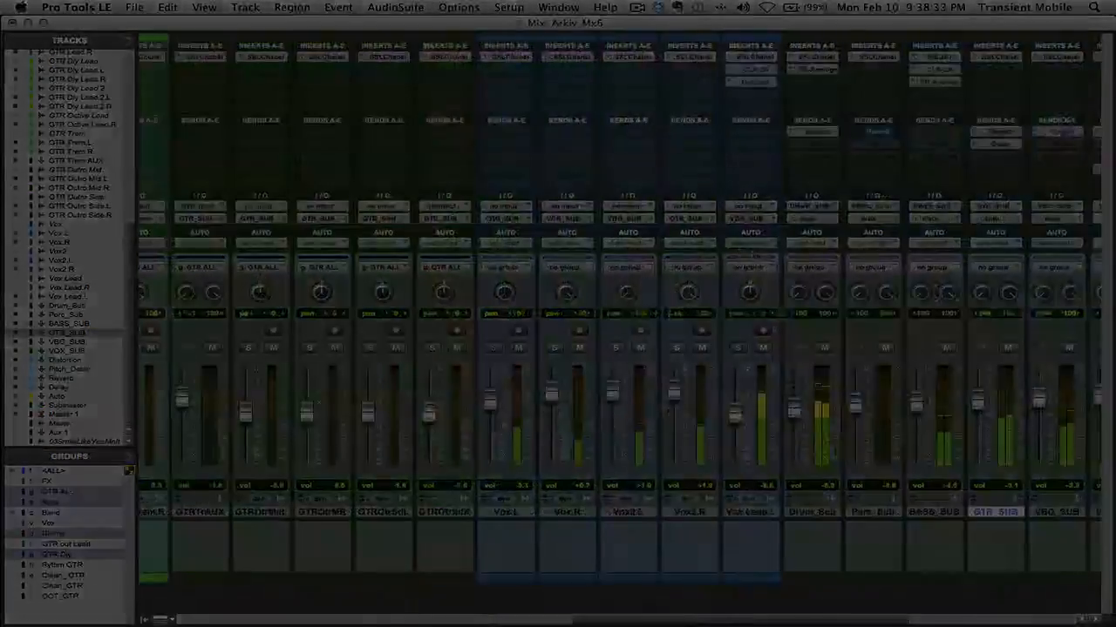